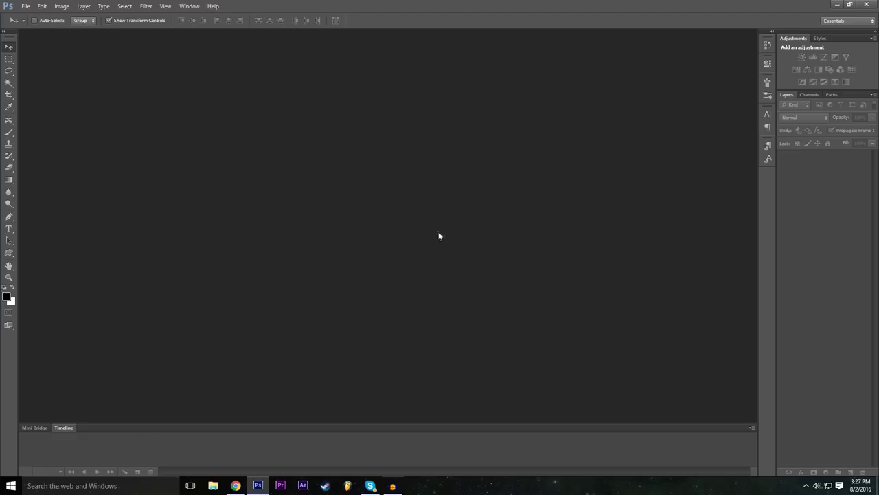
- Set the workspace to Essentials (Default)
{"action": "left_click", "coordinate": [190, 6]}
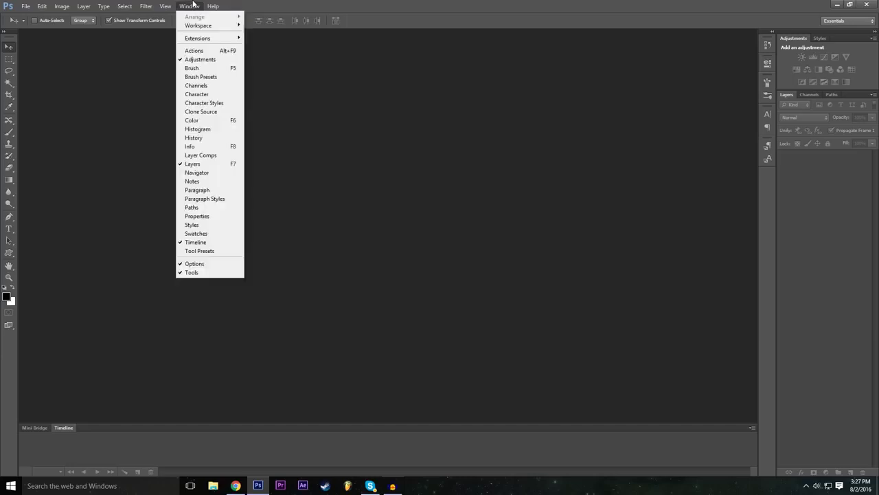
{"action": "mouse_move", "coordinate": [214, 28]}
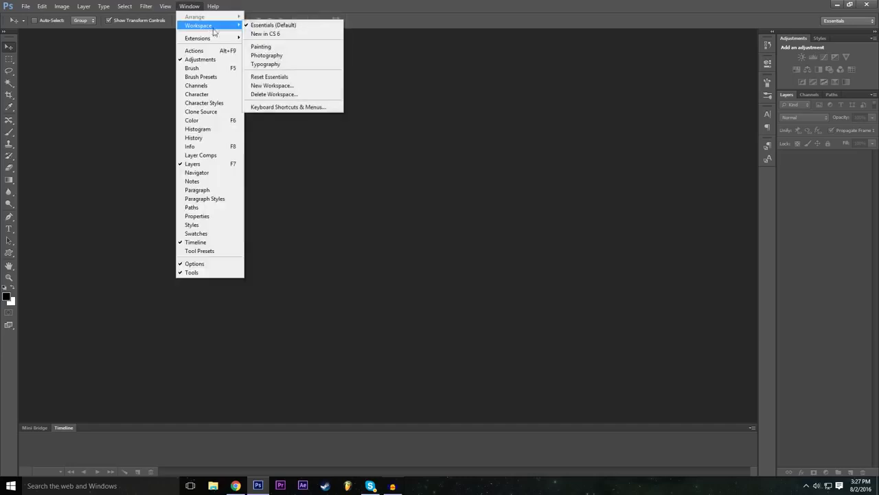
{"action": "left_click", "coordinate": [297, 30]}
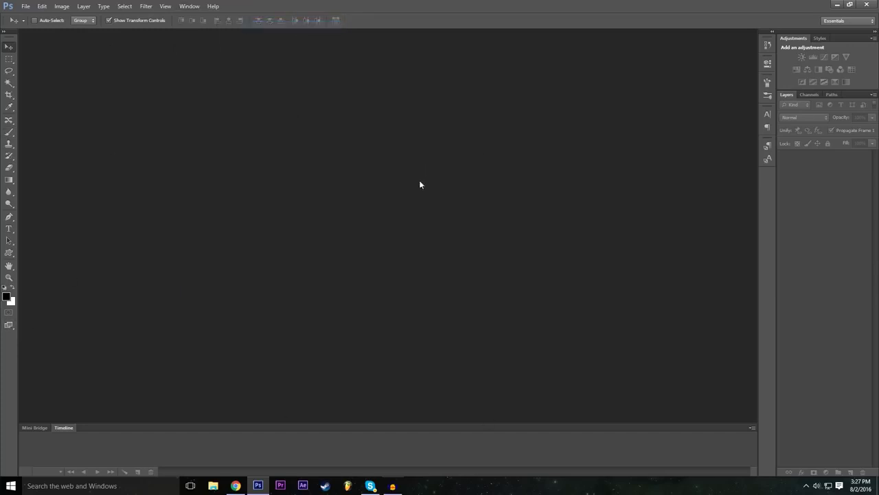
- Start a new document named Example and collapse the advanced settings
{"action": "left_click", "coordinate": [24, 5]}
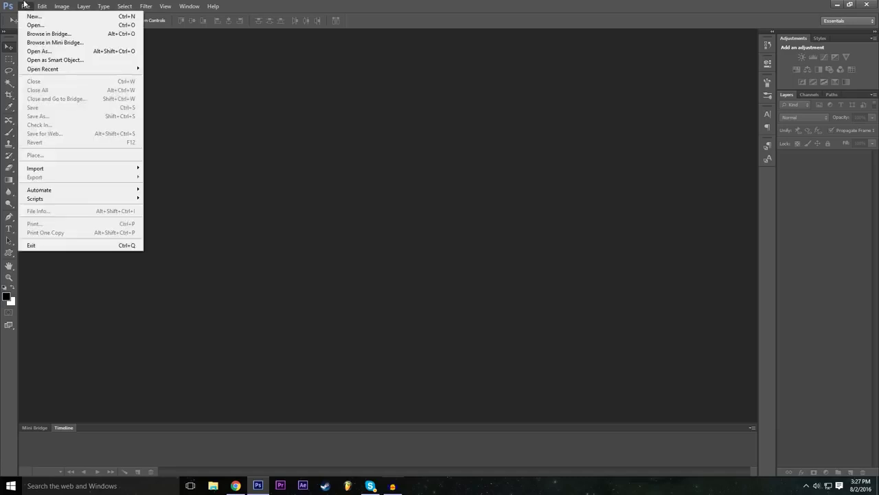
{"action": "left_click", "coordinate": [34, 16]}
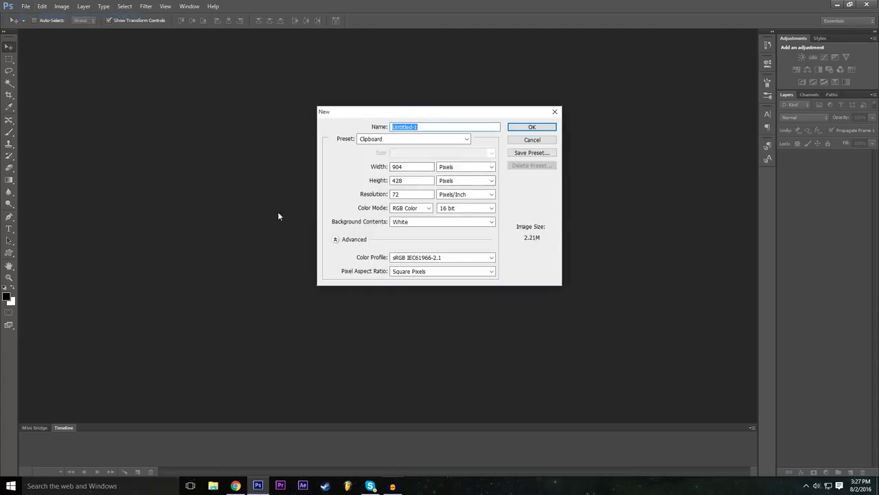
{"action": "left_click", "coordinate": [336, 239]}
{"action": "left_click", "coordinate": [435, 127]}
{"action": "left_click_drag", "start_coordinate": [435, 128], "coordinate": [322, 133]}
{"action": "type", "text": "Example"}
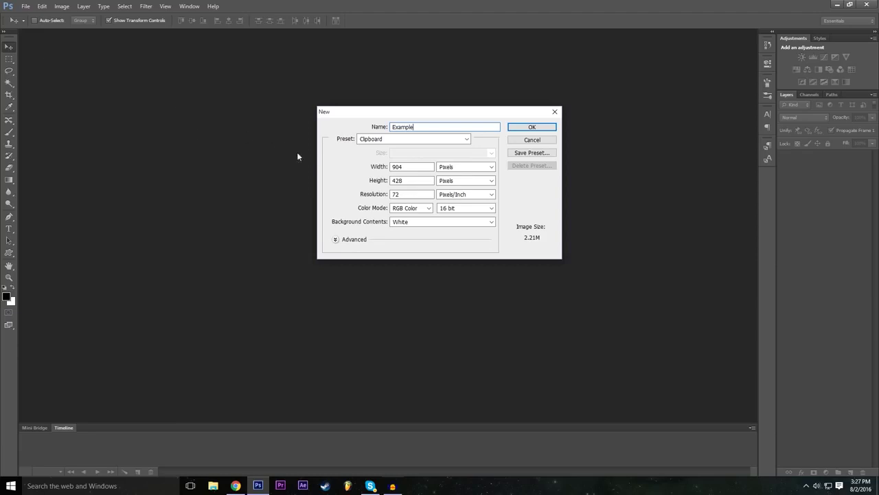
- Set the new document's width to 1920 and its height to 1080 pixels
{"action": "key", "text": "ctrl+a"}
{"action": "left_click", "coordinate": [416, 169]}
{"action": "double_click", "coordinate": [406, 167]}
{"action": "key", "text": "BackSpace"}
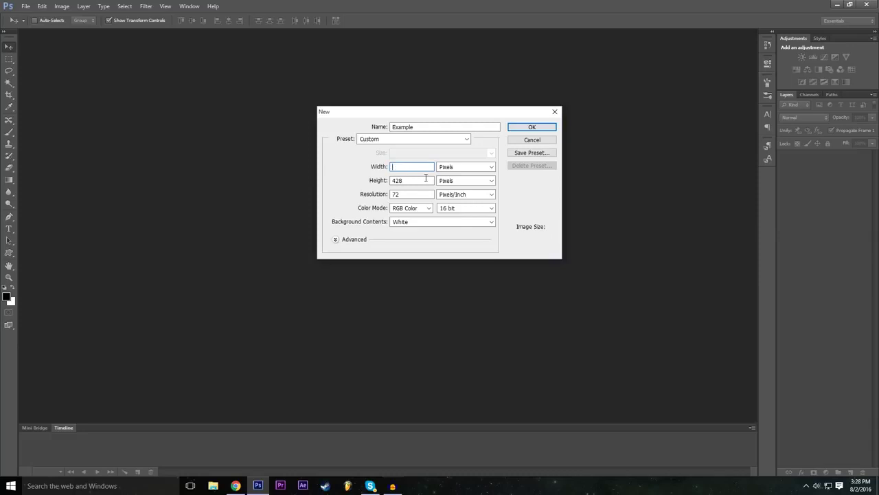
{"action": "type", "text": "1920"}
{"action": "left_click", "coordinate": [413, 183]}
{"action": "key", "text": "BackSpace"}
{"action": "key", "text": "BackSpace"}
{"action": "key", "text": "BackSpace"}
{"action": "type", "text": "108"}
{"action": "left_click_drag", "start_coordinate": [409, 182], "coordinate": [353, 181]}
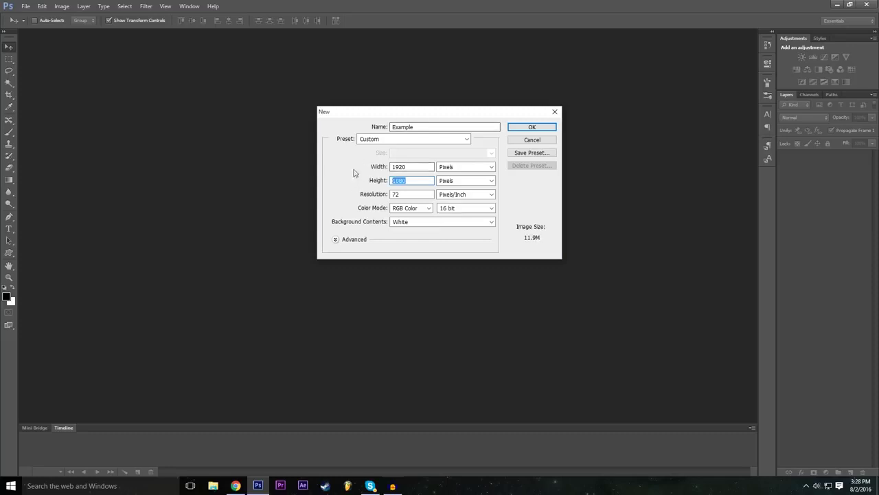
- Go through the width and height unit choices and keep Pixels for both
{"action": "left_click", "coordinate": [468, 168]}
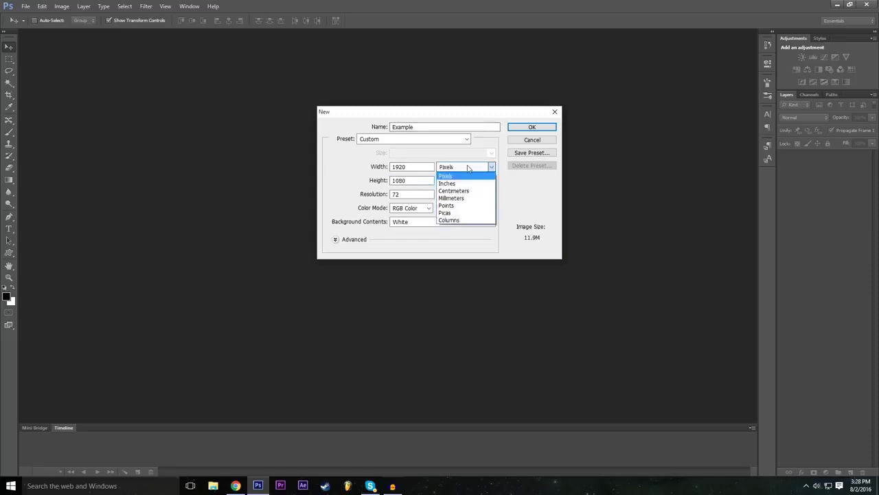
{"action": "left_click", "coordinate": [469, 168]}
{"action": "left_click", "coordinate": [470, 196]}
{"action": "left_click", "coordinate": [470, 200]}
{"action": "left_click", "coordinate": [467, 166]}
{"action": "left_click", "coordinate": [460, 167]}
{"action": "key", "text": "Tab"}
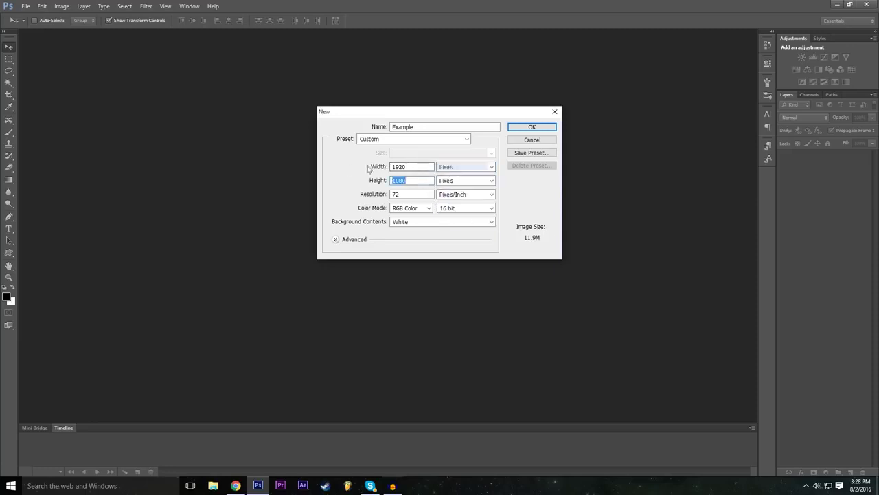
{"action": "left_click", "coordinate": [460, 171]}
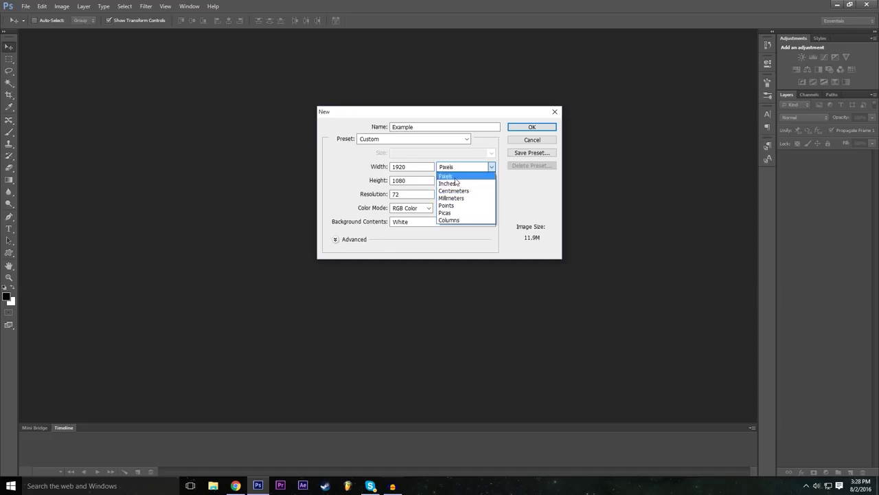
{"action": "left_click", "coordinate": [457, 176]}
{"action": "left_click", "coordinate": [456, 181]}
{"action": "left_click", "coordinate": [455, 182]}
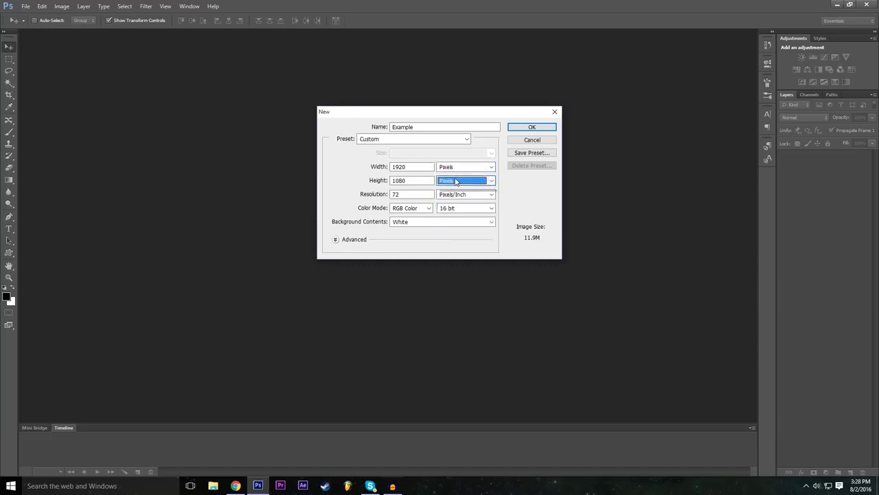
{"action": "left_click", "coordinate": [456, 181]}
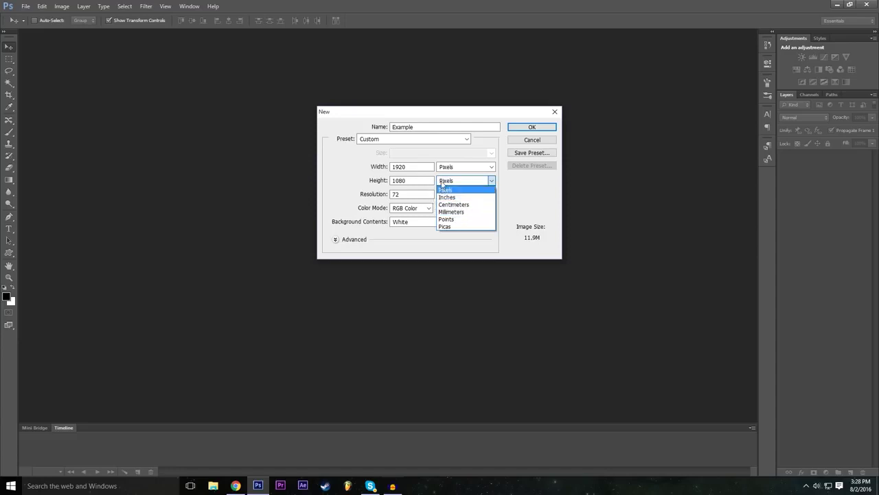
{"action": "left_click", "coordinate": [354, 182]}
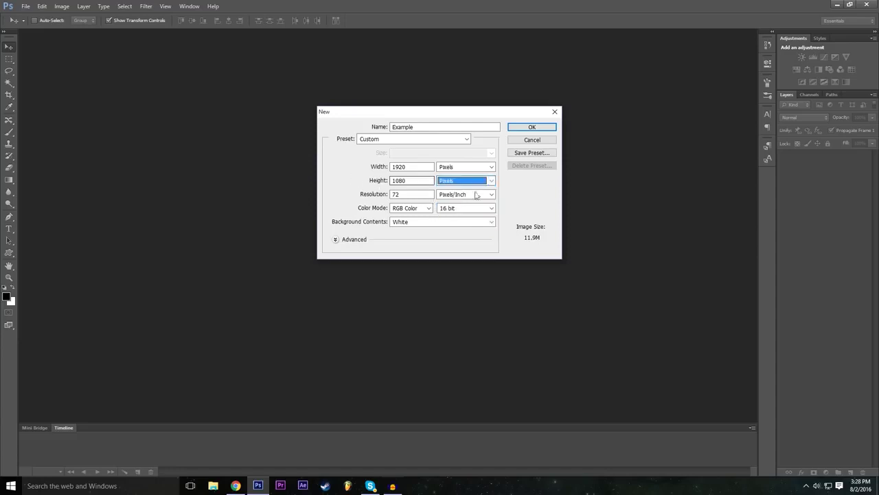
{"action": "left_click", "coordinate": [369, 178]}
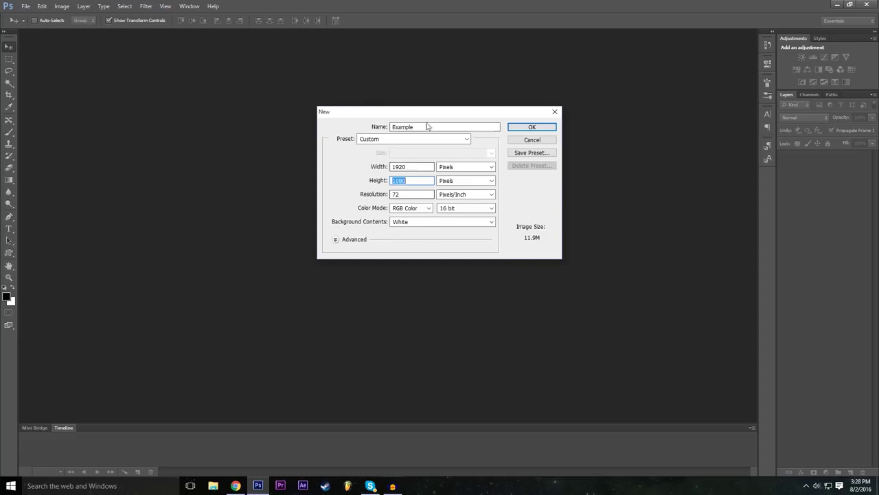
- Choose a 16 bit color depth and create the document
{"action": "left_click", "coordinate": [452, 208]}
{"action": "left_click", "coordinate": [365, 210]}
{"action": "left_click", "coordinate": [467, 208]}
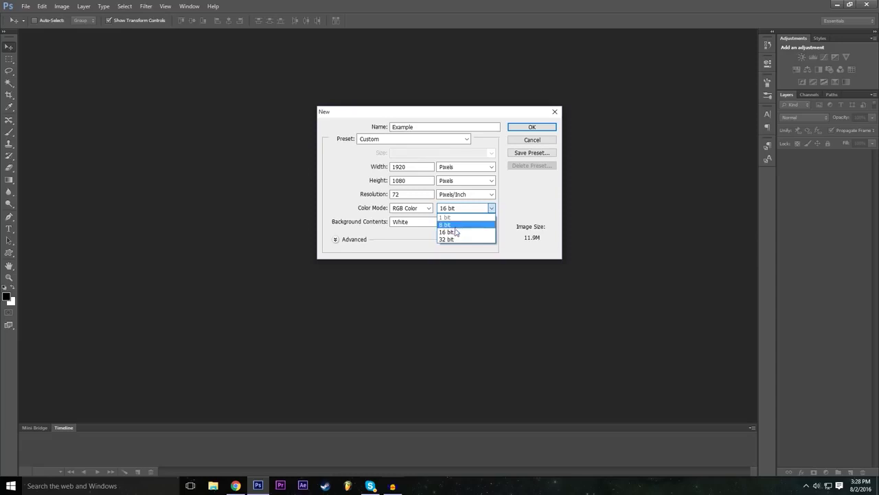
{"action": "left_click", "coordinate": [455, 233]}
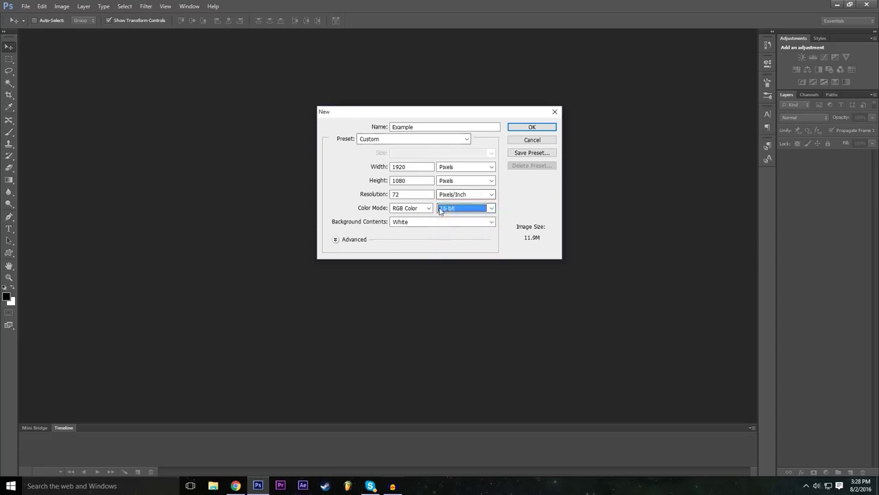
{"action": "left_click", "coordinate": [532, 129]}
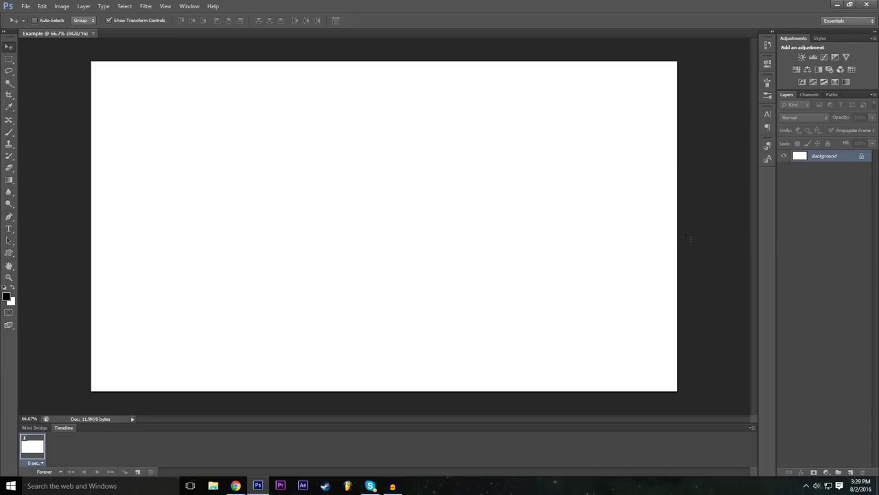
- Start unlocking the background layer as a regular layer and name it Background
{"action": "double_click", "coordinate": [862, 157]}
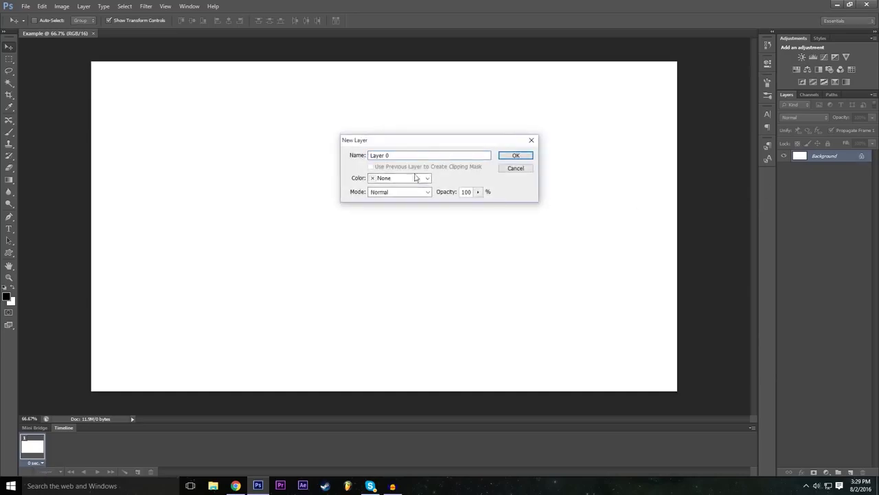
{"action": "left_click", "coordinate": [428, 157]}
{"action": "double_click", "coordinate": [428, 156]}
{"action": "type", "text": "Background"}
- Give the layer a Red color label and confirm its conversion to a regular layer
{"action": "left_click", "coordinate": [424, 179]}
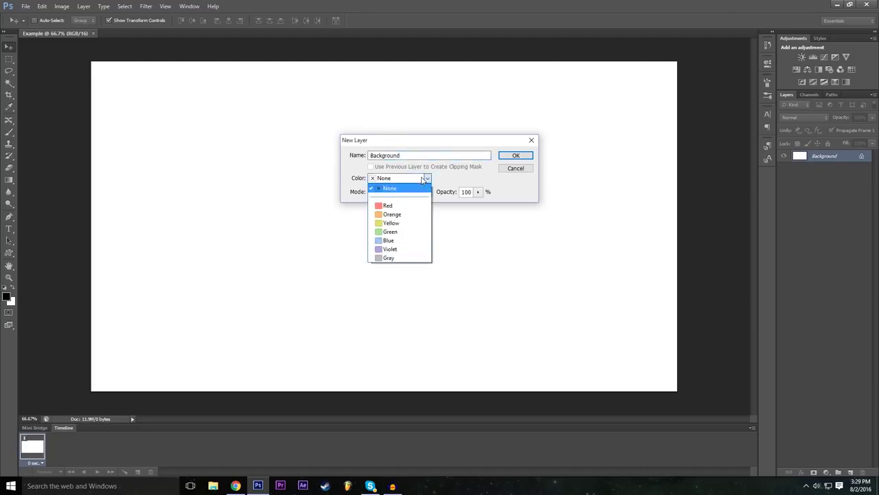
{"action": "left_click", "coordinate": [423, 179]}
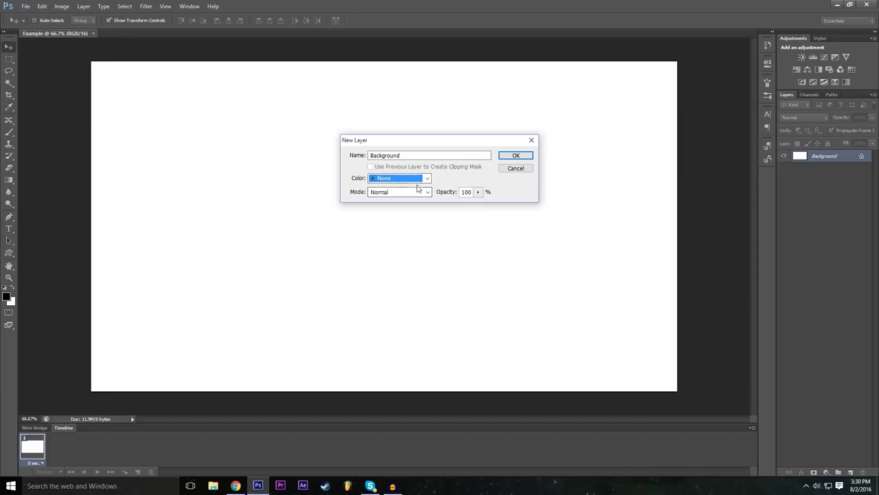
{"action": "left_click", "coordinate": [388, 180]}
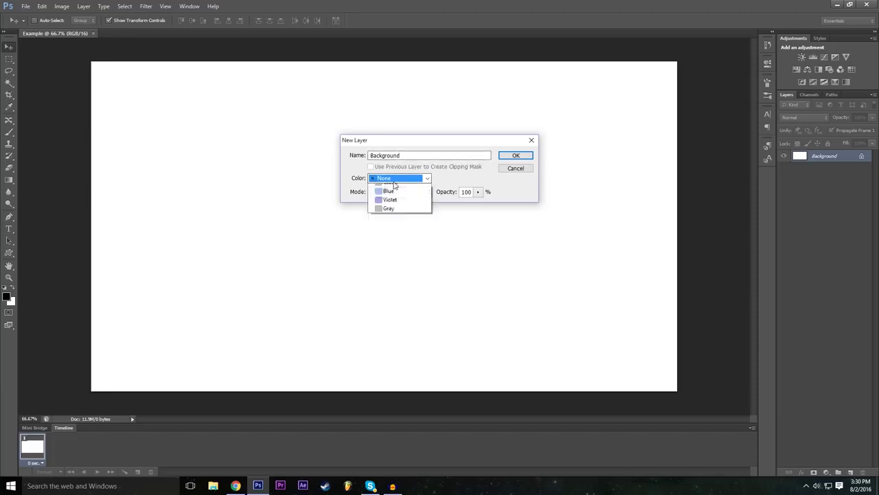
{"action": "left_click", "coordinate": [390, 213]}
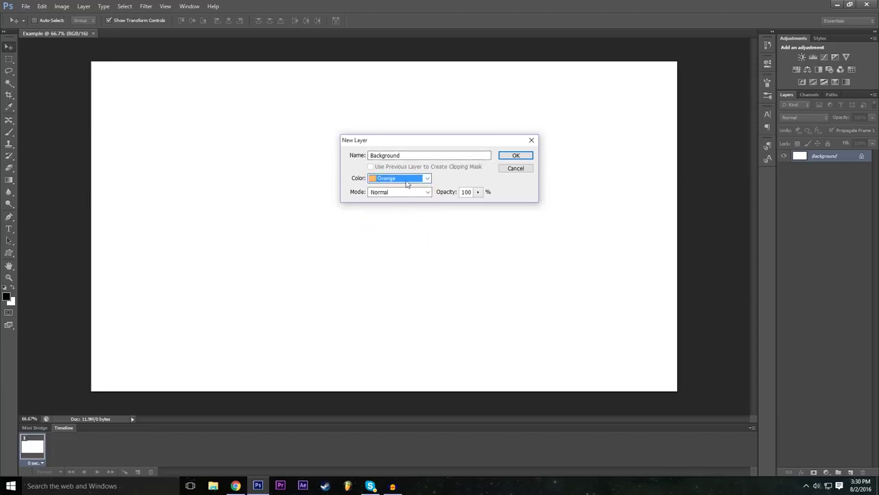
{"action": "left_click", "coordinate": [405, 181]}
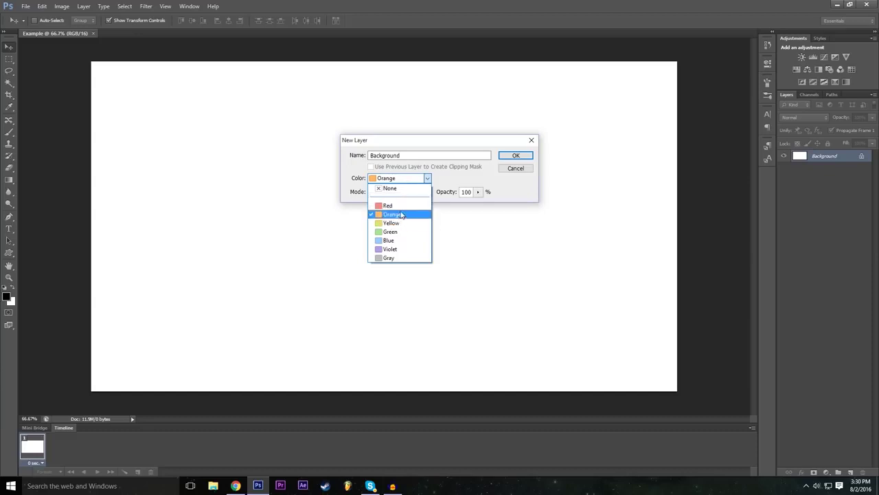
{"action": "left_click", "coordinate": [401, 214]}
{"action": "left_click", "coordinate": [407, 183]}
{"action": "left_click", "coordinate": [402, 203]}
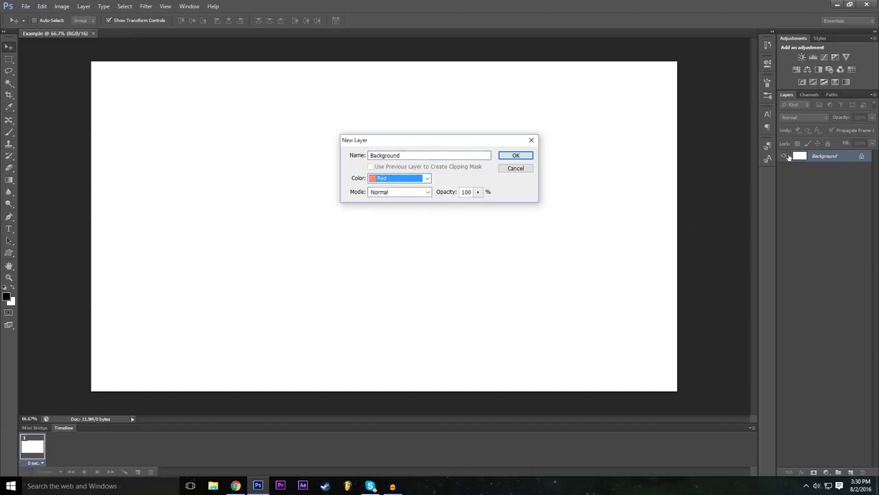
{"action": "left_click", "coordinate": [400, 180]}
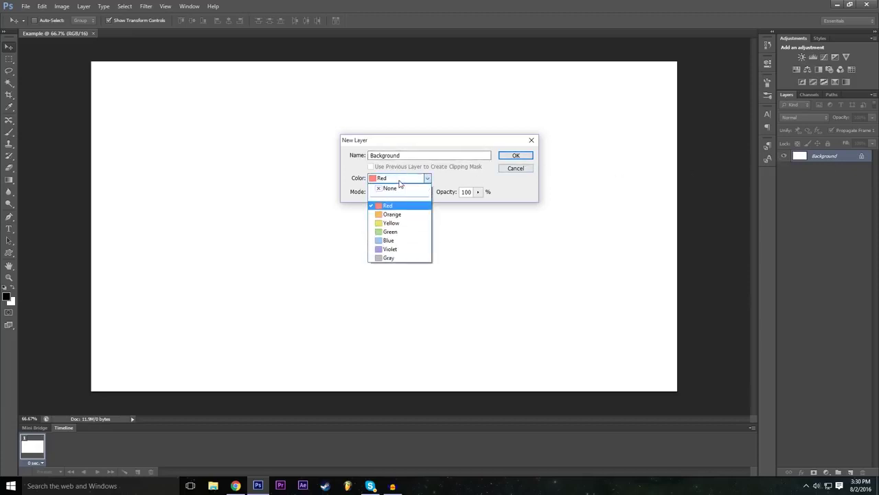
{"action": "left_click", "coordinate": [420, 180]}
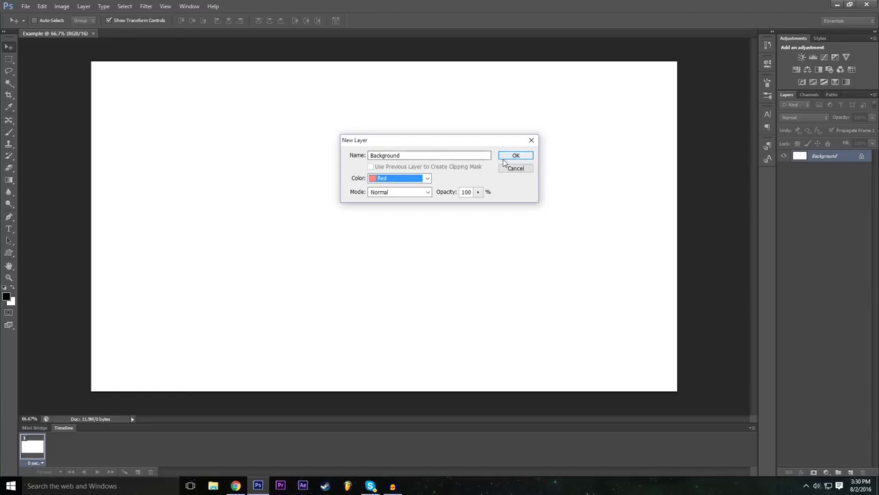
{"action": "left_click", "coordinate": [517, 156]}
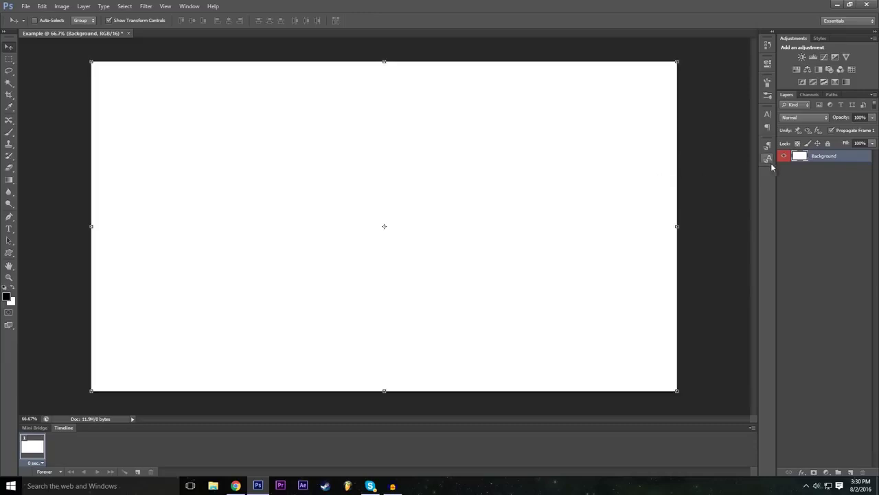
- Select the Background layer and move it around the canvas, first down and left, then up and right
{"action": "left_click", "coordinate": [805, 199]}
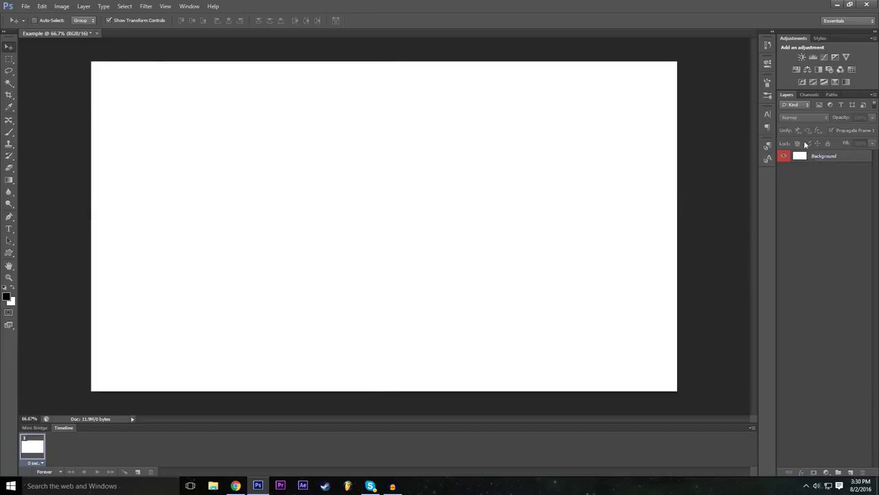
{"action": "left_click", "coordinate": [827, 159]}
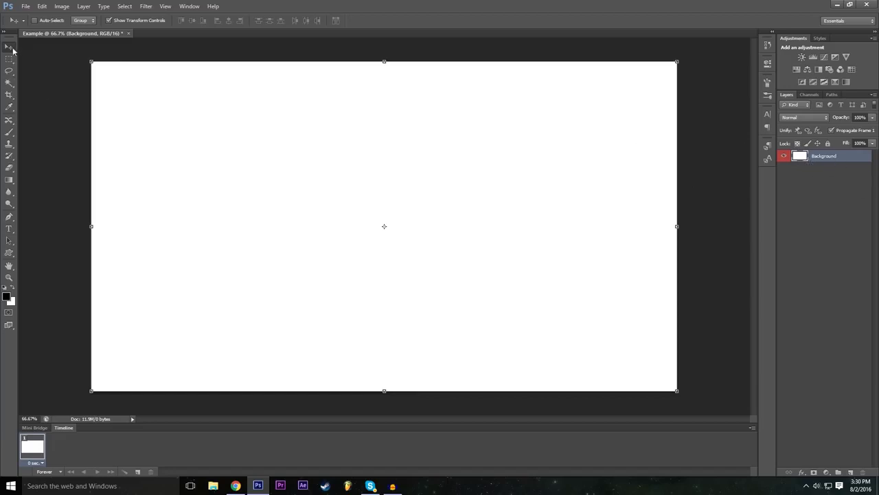
{"action": "left_click_drag", "start_coordinate": [248, 137], "coordinate": [206, 225]}
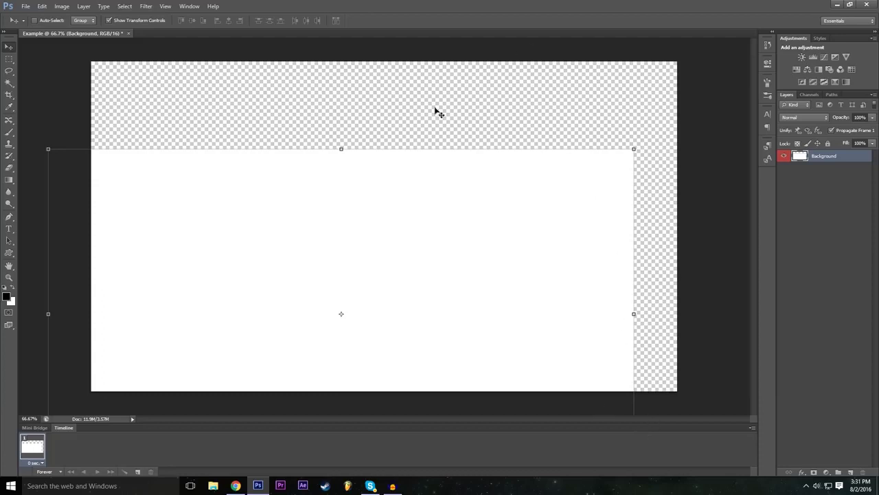
{"action": "left_click_drag", "start_coordinate": [471, 264], "coordinate": [554, 195]}
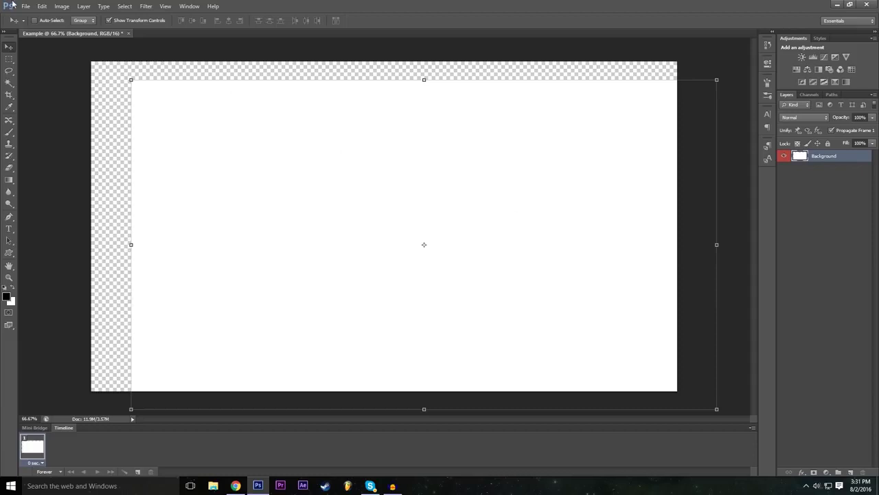
- Undo the layer moves and the unlocking of the Background layer
{"action": "left_click", "coordinate": [42, 6]}
{"action": "left_click", "coordinate": [48, 15]}
{"action": "left_click", "coordinate": [42, 6]}
{"action": "left_click", "coordinate": [42, 6]}
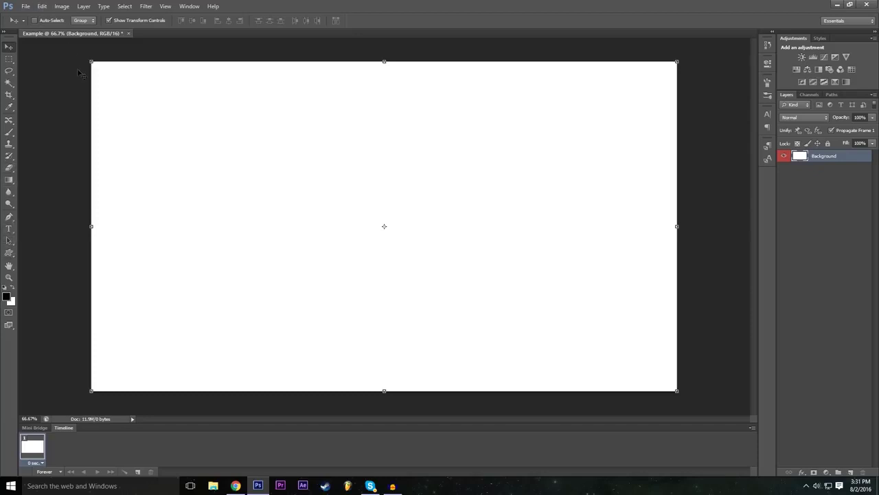
{"action": "key", "text": "ctrl+z"}
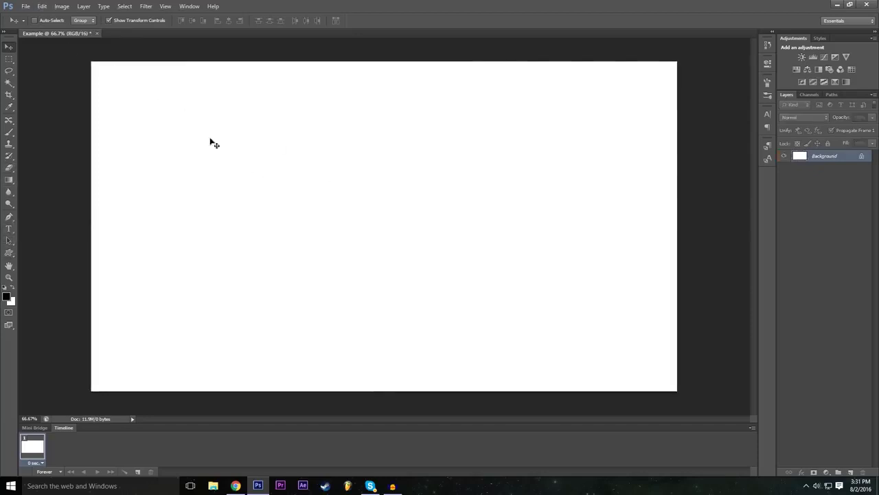
- Try to move the locked Background layer with the Move tool and dismiss the error
{"action": "left_click", "coordinate": [243, 184]}
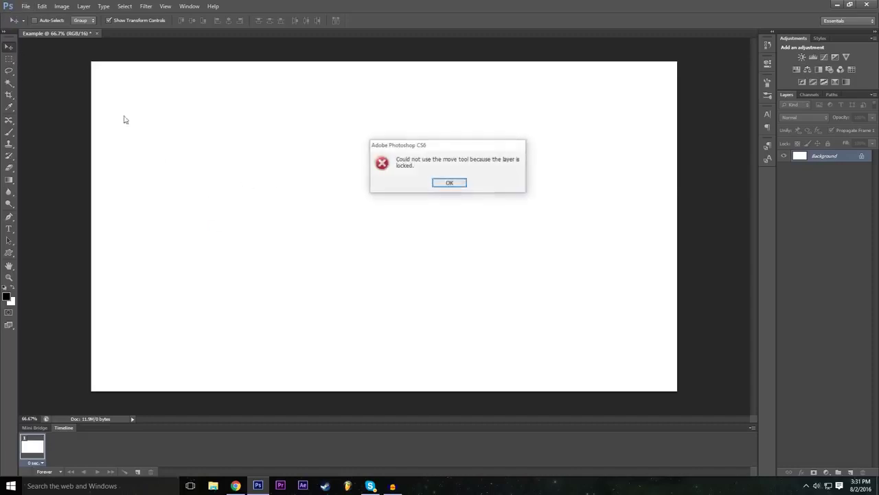
{"action": "left_click", "coordinate": [461, 185]}
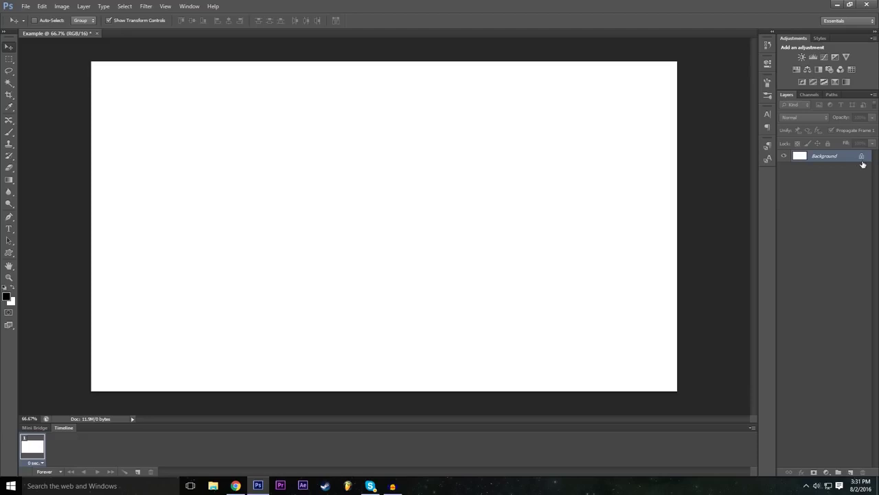
- Step forward in the history to restore the Background as an unlocked layer with its red label
{"action": "left_click", "coordinate": [25, 6]}
{"action": "mouse_move", "coordinate": [42, 7]}
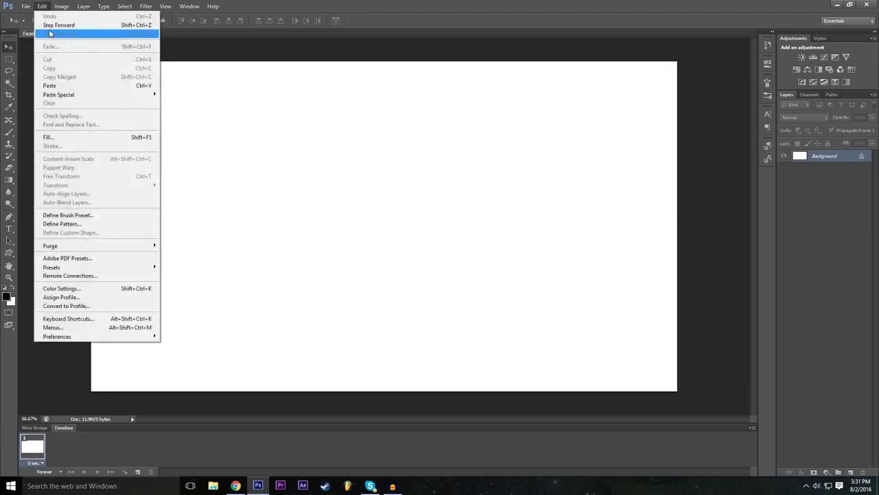
{"action": "left_click", "coordinate": [49, 33]}
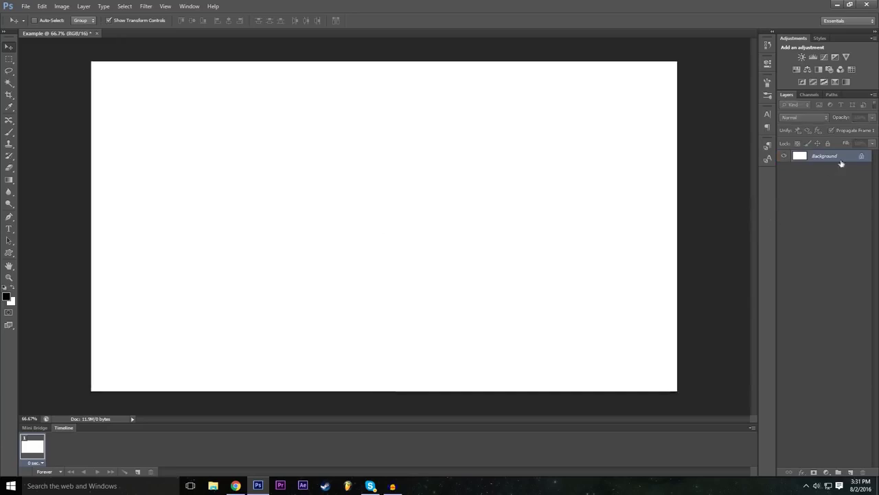
{"action": "left_click", "coordinate": [41, 7]}
{"action": "left_click", "coordinate": [49, 26]}
{"action": "left_click", "coordinate": [45, 5]}
{"action": "left_click", "coordinate": [44, 6]}
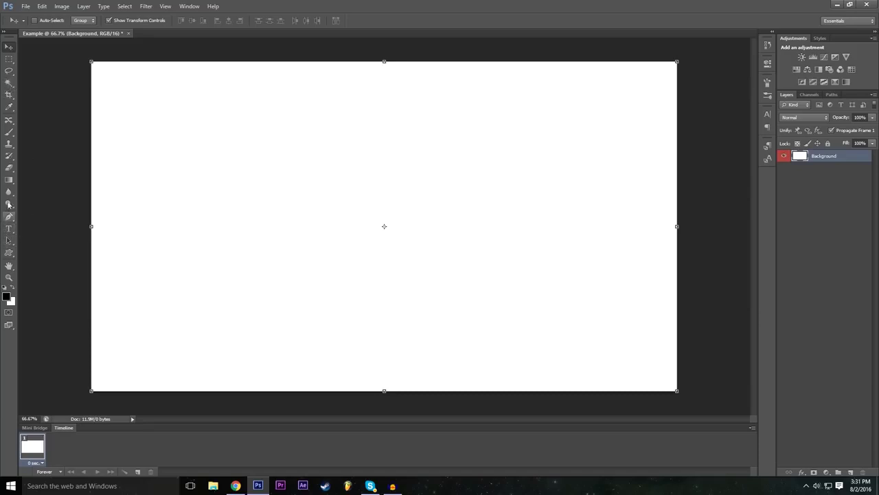
- Paint large looping black strokes across the Background layer with the Brush tool
{"action": "left_click", "coordinate": [9, 132]}
{"action": "mouse_move", "coordinate": [208, 188]}
{"action": "left_mouse_down"}
{"action": "mouse_move", "coordinate": [273, 172]}
{"action": "mouse_move", "coordinate": [368, 196]}
{"action": "mouse_move", "coordinate": [473, 206]}
{"action": "mouse_move", "coordinate": [527, 189]}
{"action": "left_mouse_up"}
{"action": "mouse_move", "coordinate": [468, 156]}
{"action": "left_mouse_down"}
{"action": "mouse_move", "coordinate": [618, 274]}
{"action": "mouse_move", "coordinate": [416, 300]}
{"action": "left_mouse_up"}
- Toggle undo and redo of the last brush stroke, and step back until all strokes are removed from the Background layer
{"action": "key", "text": "ctrl+z"}
{"action": "key", "text": "ctrl+z"}
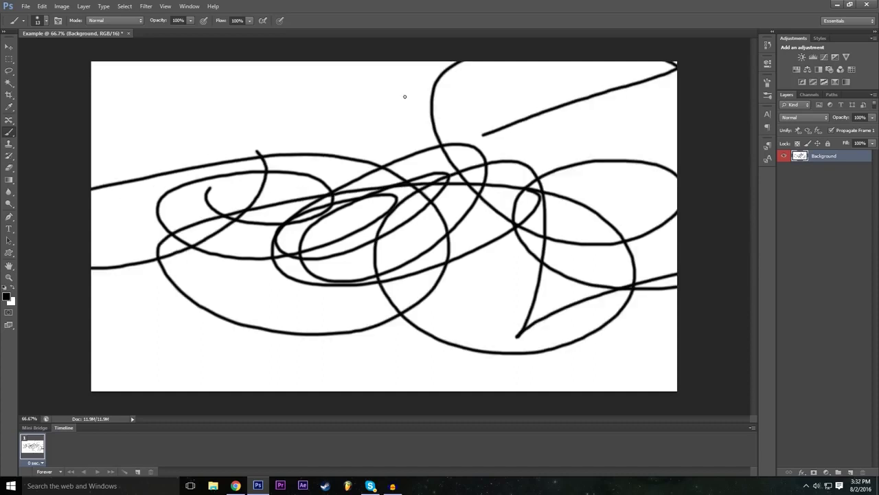
{"action": "key", "text": "ctrl+z"}
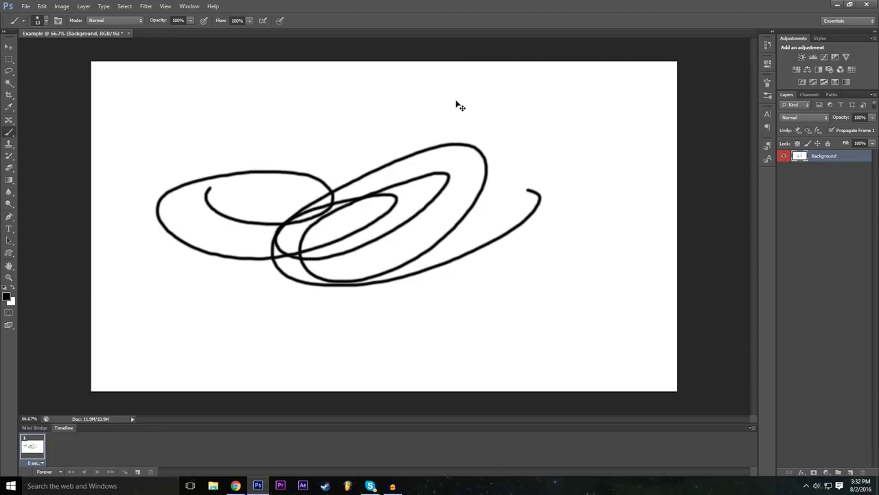
{"action": "key", "text": "ctrl+z"}
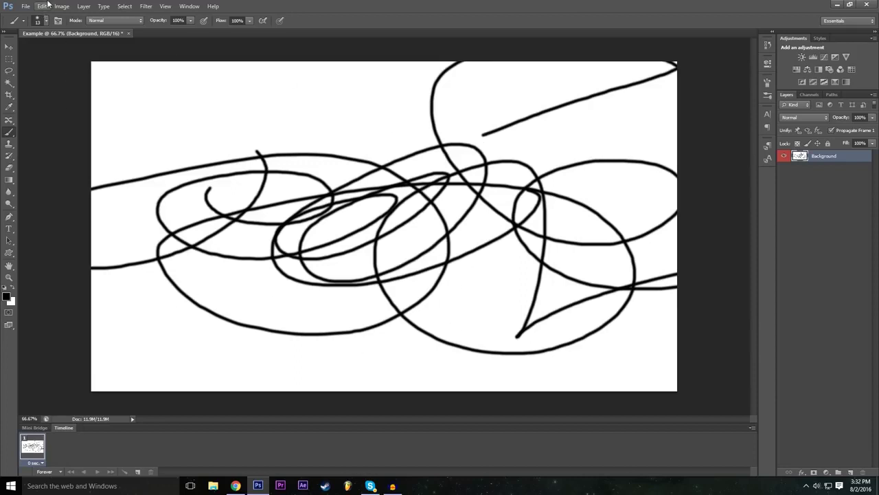
{"action": "key", "text": "ctrl+alt+z"}
{"action": "left_click", "coordinate": [43, 6]}
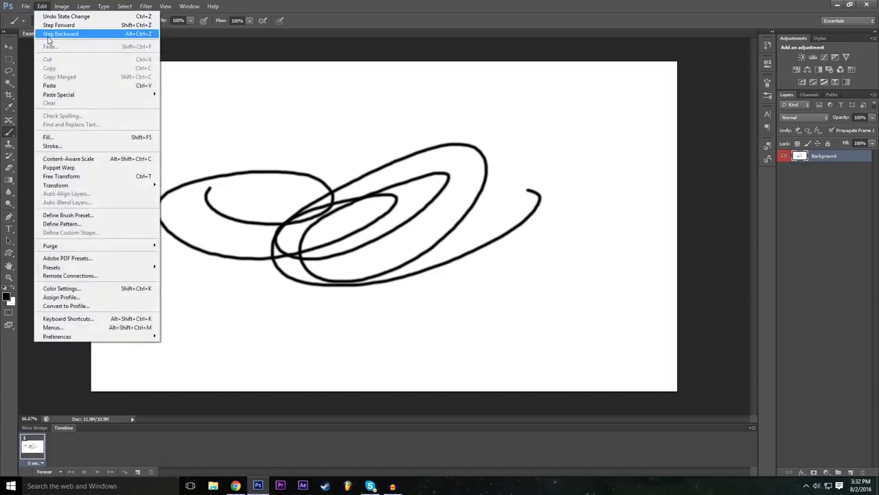
{"action": "left_click", "coordinate": [47, 36]}
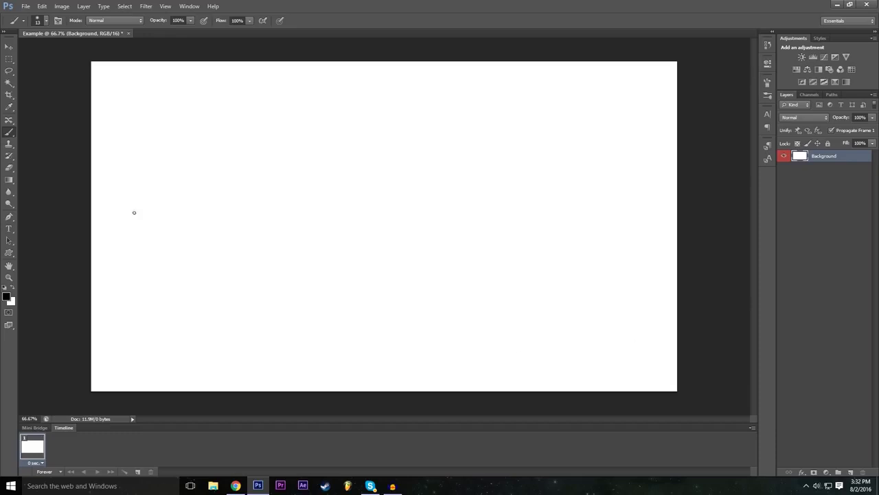
- Deselect the Background layer and try to move it on the canvas with the Move tool
{"action": "left_click", "coordinate": [9, 46]}
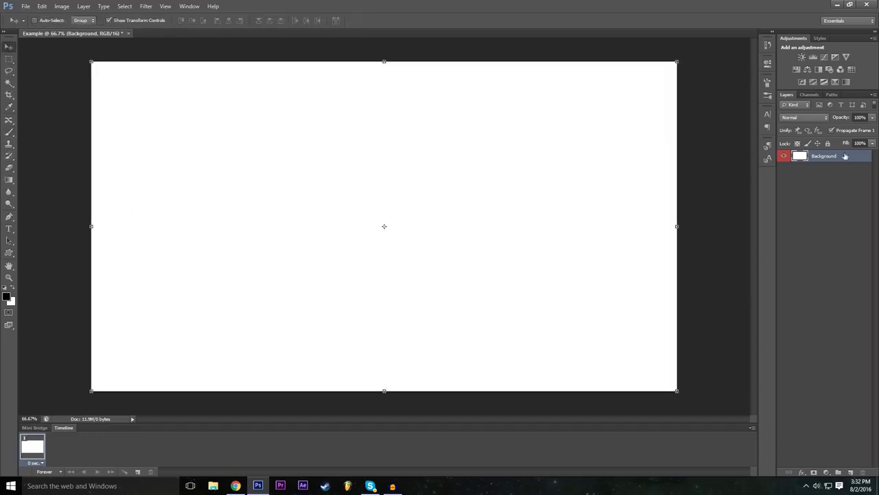
{"action": "left_click", "coordinate": [838, 178]}
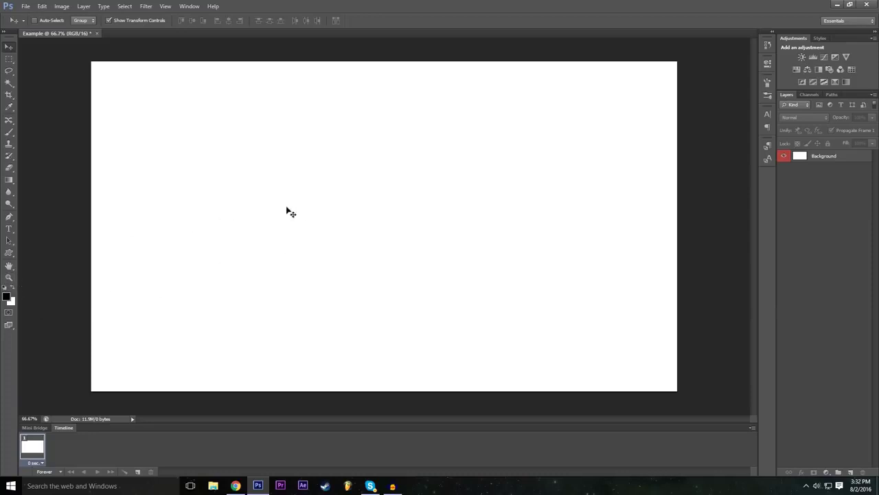
{"action": "left_click", "coordinate": [327, 199]}
{"action": "left_click", "coordinate": [447, 184]}
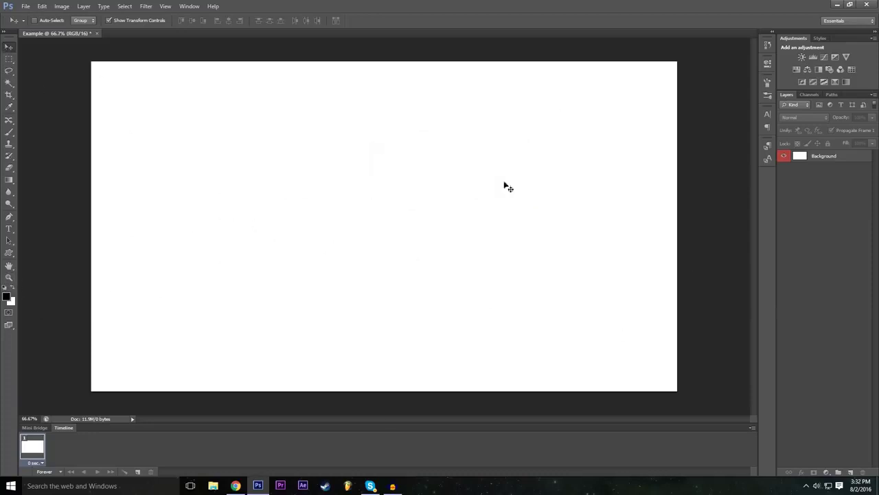
{"action": "left_click", "coordinate": [593, 194]}
{"action": "left_click", "coordinate": [447, 183]}
- Select the Background layer, move it slightly down and right, and undo the move
{"action": "left_click", "coordinate": [821, 156]}
{"action": "mouse_move", "coordinate": [405, 203]}
{"action": "left_mouse_down"}
{"action": "mouse_move", "coordinate": [467, 244]}
{"action": "mouse_move", "coordinate": [433, 206]}
{"action": "mouse_move", "coordinate": [410, 200]}
{"action": "left_mouse_up"}
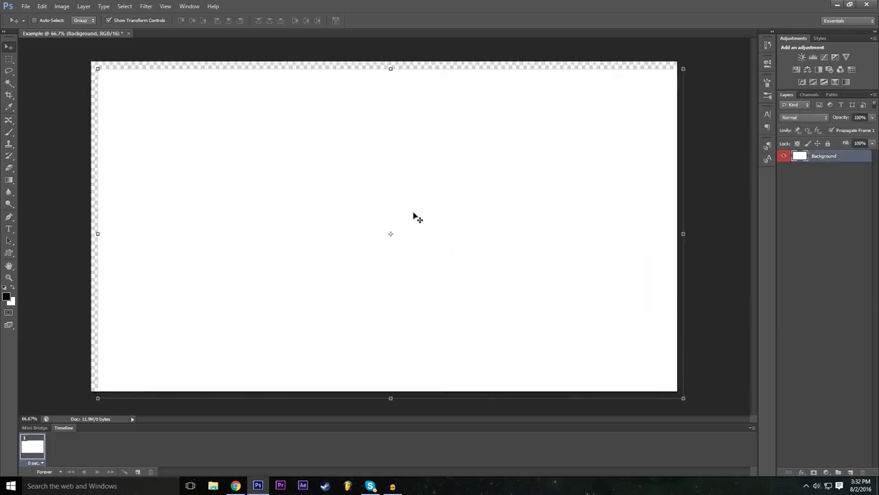
{"action": "left_click", "coordinate": [42, 7]}
{"action": "left_click", "coordinate": [65, 33]}
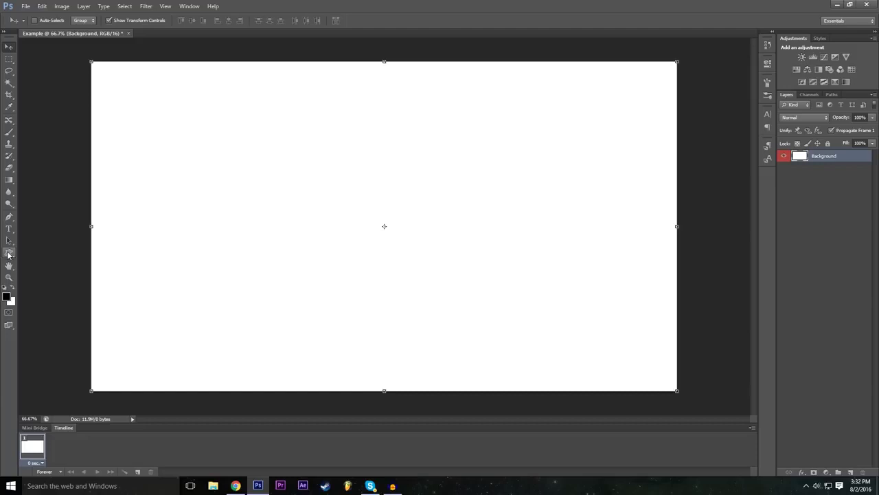
- Draw a rectangle shape of about 665 by 365 px in the upper-left part of the canvas with the Rectangle Tool
{"action": "left_click", "coordinate": [9, 254]}
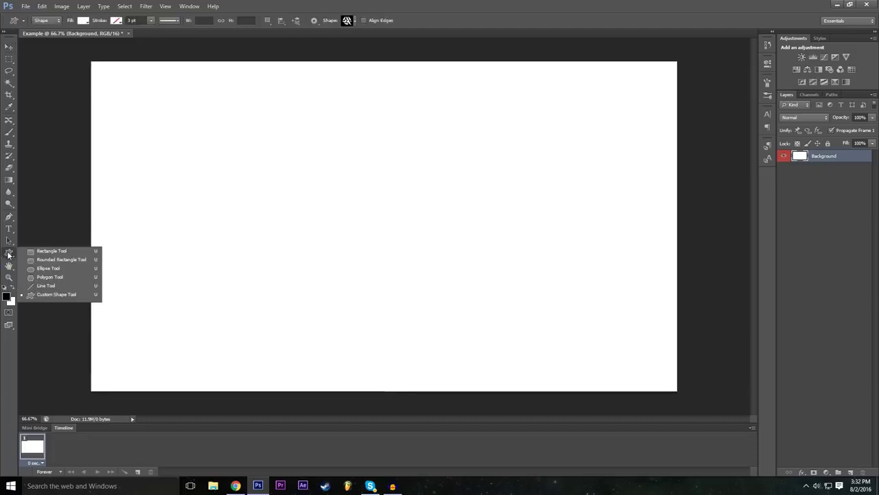
{"action": "left_click", "coordinate": [70, 251]}
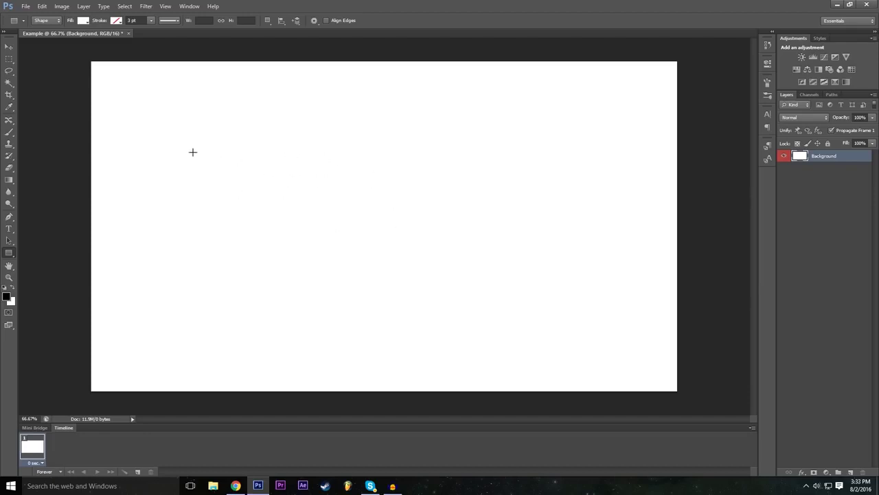
{"action": "left_click_drag", "start_coordinate": [161, 134], "coordinate": [364, 245]}
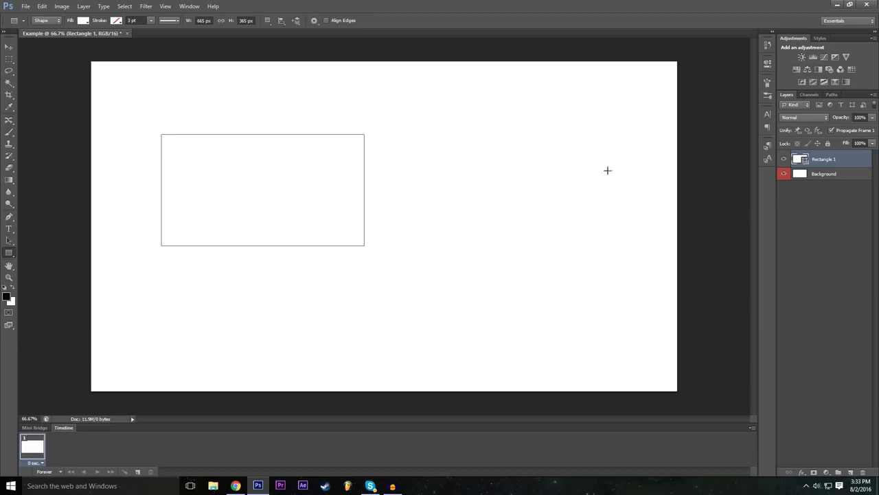
- Select the Rectangle 1 layer, try gray, black and red fill swatches on it, and settle on a very dark gray fill
{"action": "left_click", "coordinate": [824, 175]}
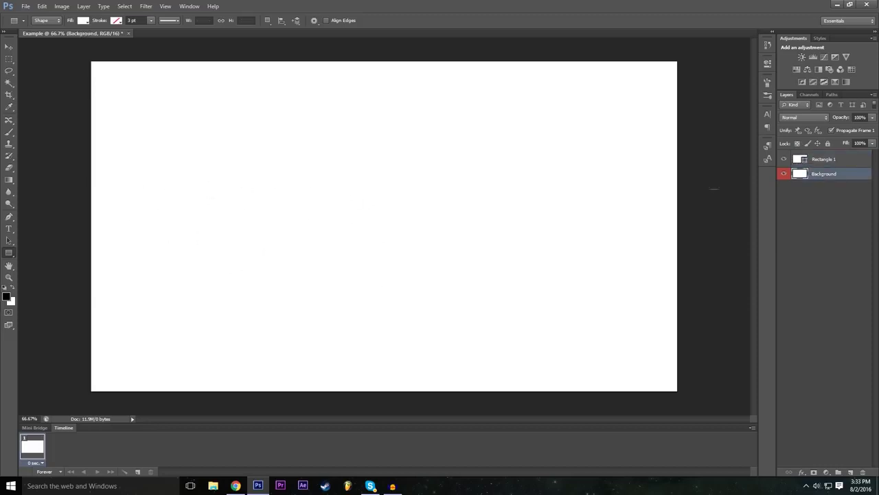
{"action": "left_click", "coordinate": [832, 162]}
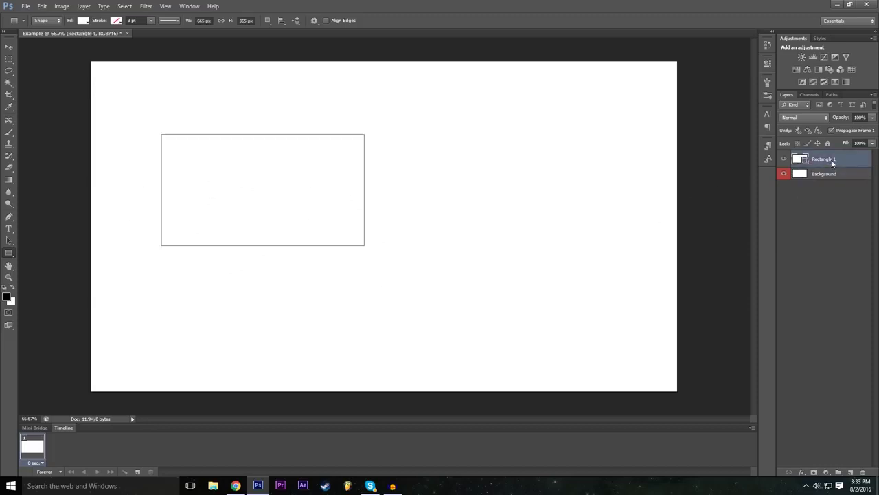
{"action": "left_click", "coordinate": [84, 20]}
{"action": "left_click", "coordinate": [77, 73]}
{"action": "left_click", "coordinate": [106, 74]}
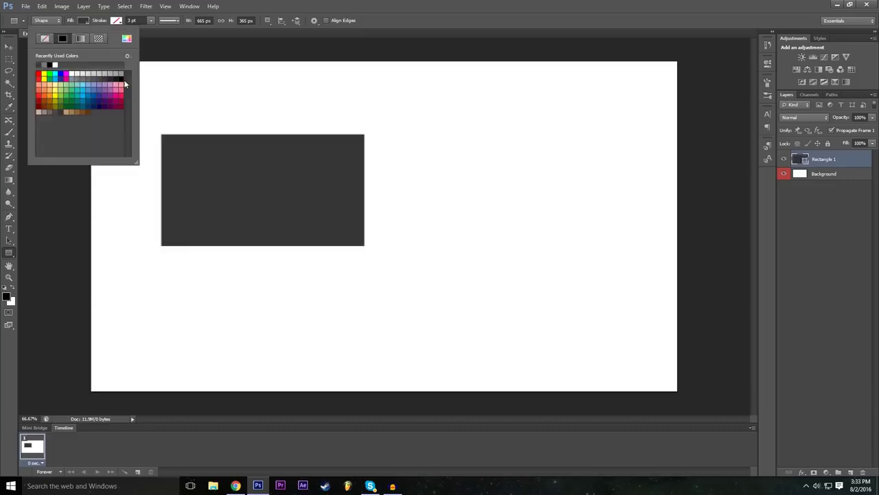
{"action": "left_click", "coordinate": [122, 78]}
{"action": "left_click", "coordinate": [107, 76]}
{"action": "left_click", "coordinate": [39, 97]}
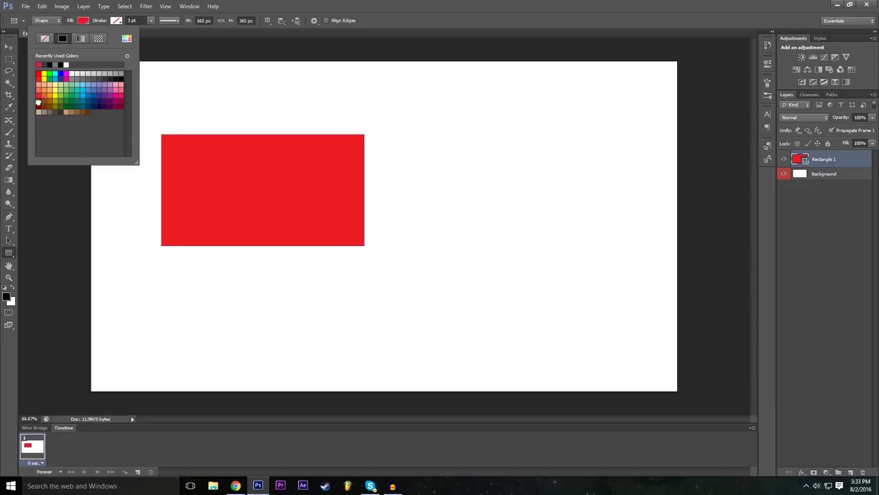
{"action": "left_click", "coordinate": [39, 103]}
{"action": "left_click", "coordinate": [39, 96]}
{"action": "left_click", "coordinate": [109, 80]}
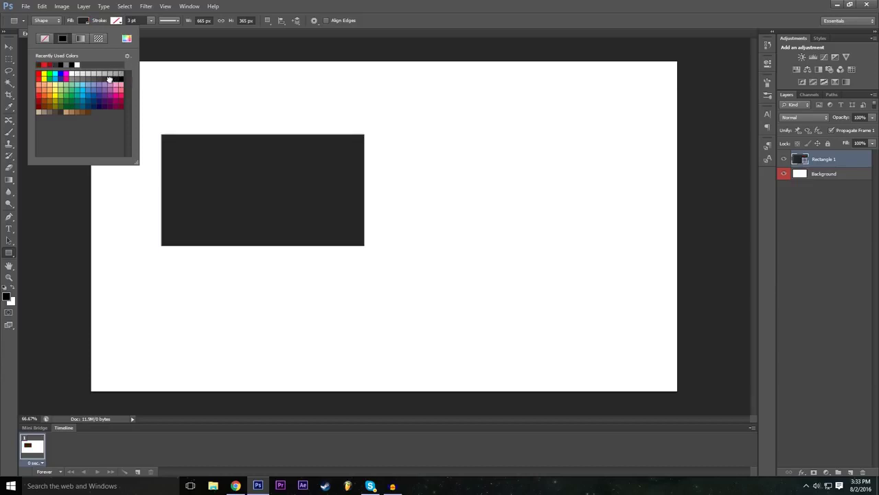
{"action": "left_click", "coordinate": [597, 4]}
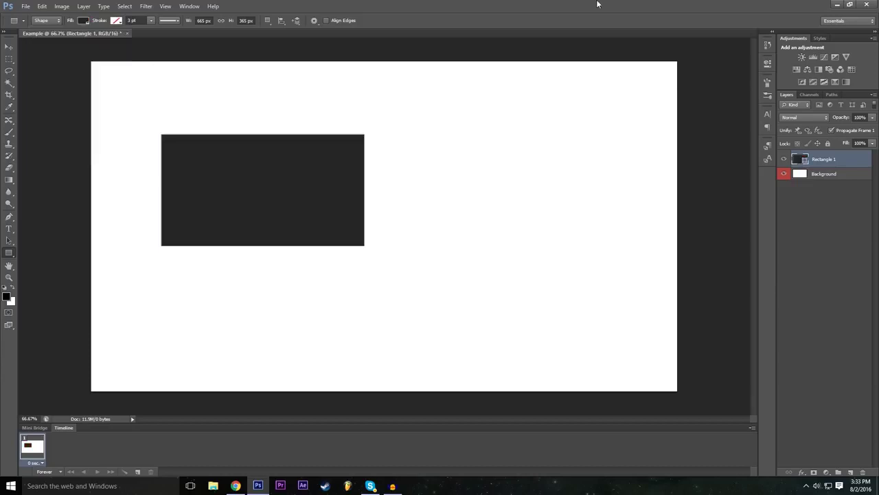
- Move the dark rectangle around the canvas with the Move tool and leave it near the canvas center
{"action": "left_click", "coordinate": [9, 46]}
{"action": "left_click_drag", "start_coordinate": [287, 186], "coordinate": [375, 214]}
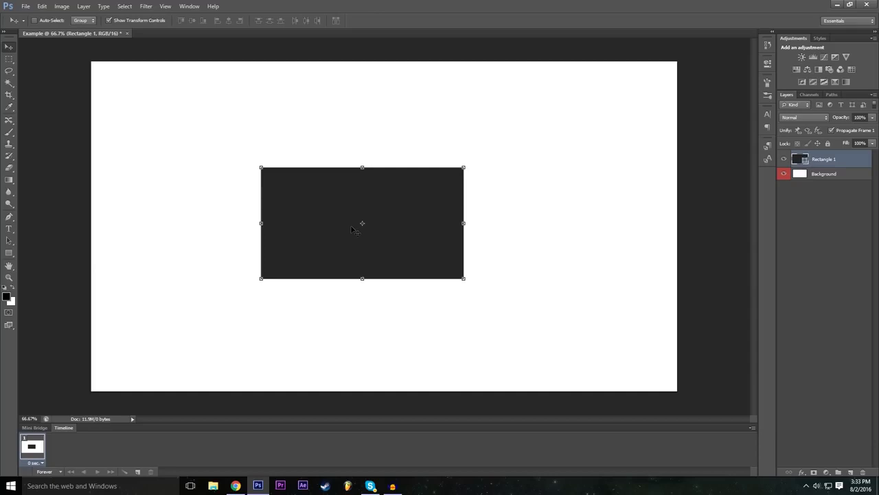
{"action": "left_click_drag", "start_coordinate": [352, 234], "coordinate": [364, 170]}
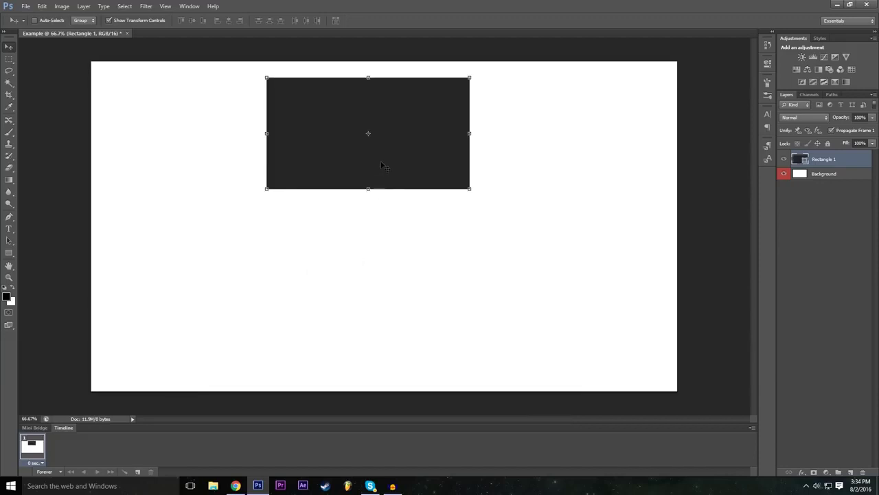
{"action": "left_click_drag", "start_coordinate": [386, 135], "coordinate": [263, 180]}
{"action": "left_click_drag", "start_coordinate": [416, 111], "coordinate": [285, 246]}
{"action": "left_click_drag", "start_coordinate": [337, 224], "coordinate": [366, 236]}
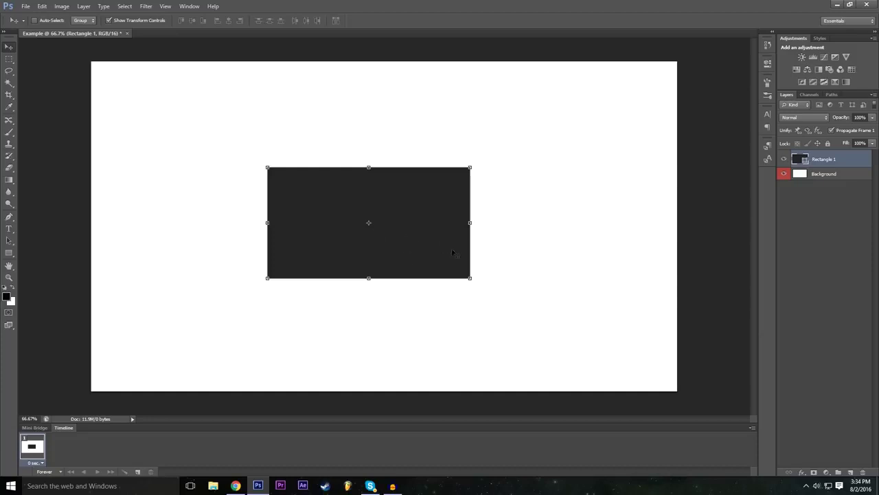
- Start a free transform of the rectangle, rotate it counterclockwise to about -17 degrees, and turn it back to nearly level
{"action": "key", "text": "ctrl+t"}
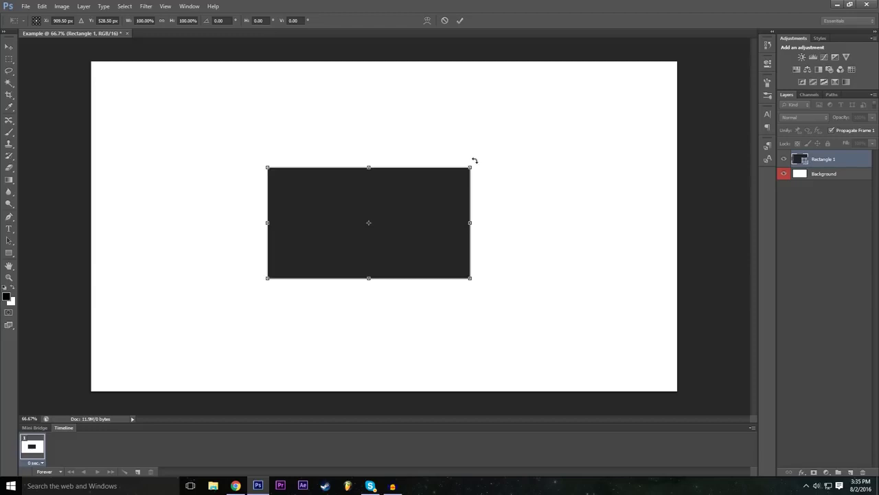
{"action": "left_click_drag", "start_coordinate": [474, 160], "coordinate": [429, 111]}
{"action": "left_click_drag", "start_coordinate": [515, 219], "coordinate": [483, 116]}
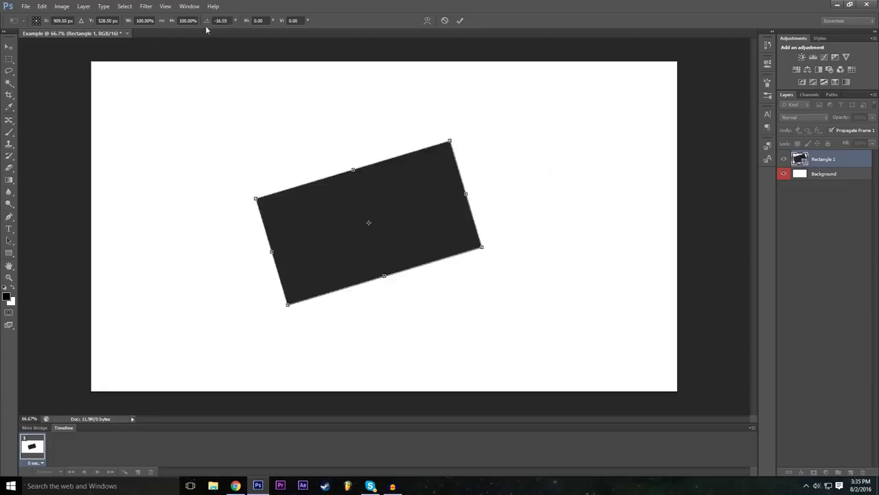
{"action": "left_click_drag", "start_coordinate": [207, 23], "coordinate": [452, 94]}
{"action": "left_click_drag", "start_coordinate": [483, 128], "coordinate": [498, 153]}
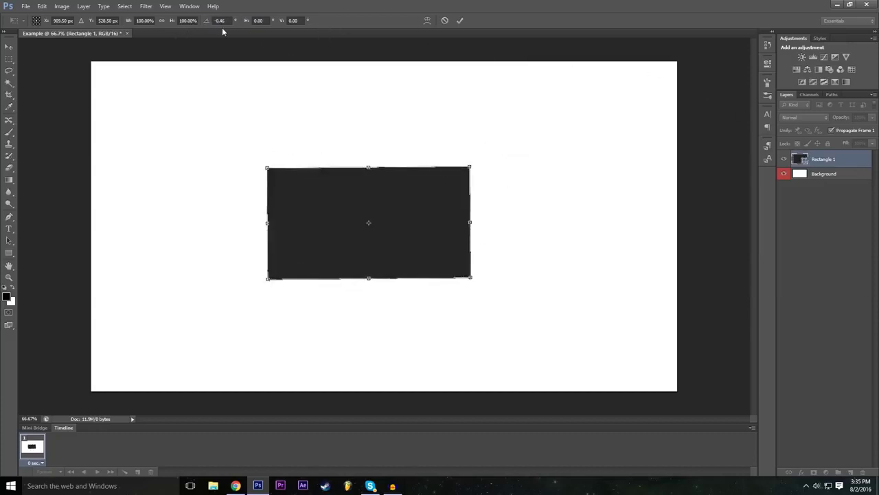
- Vary the rectangle's rotation by adjusting its angle value, and set the angle to 0 degrees
{"action": "left_click_drag", "start_coordinate": [208, 24], "coordinate": [296, 73]}
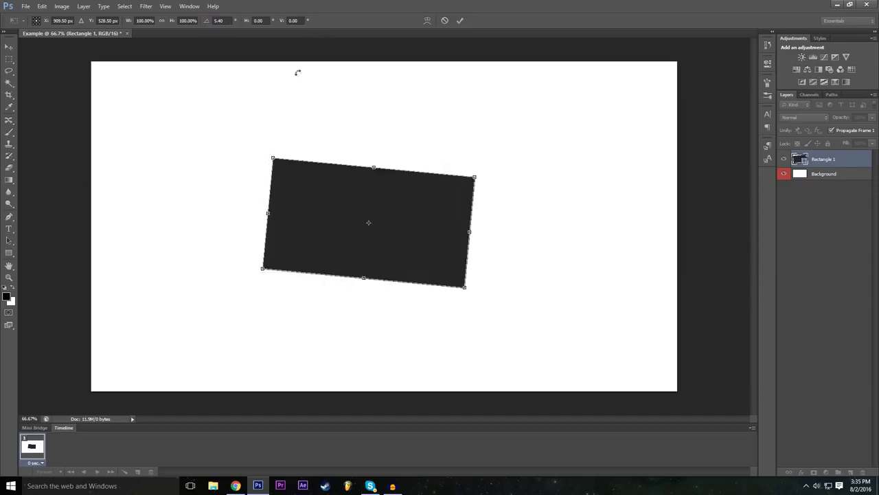
{"action": "left_click_drag", "start_coordinate": [209, 24], "coordinate": [204, 126]}
{"action": "left_click", "coordinate": [221, 19]}
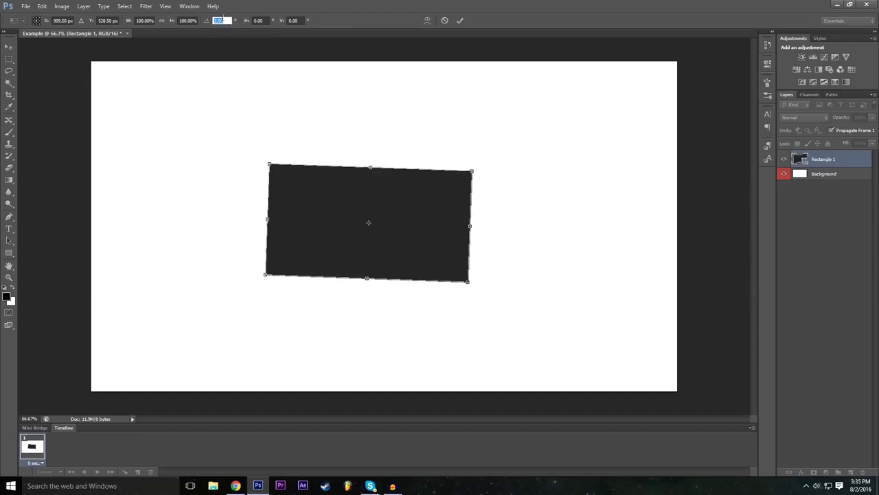
{"action": "type", "text": "0"}
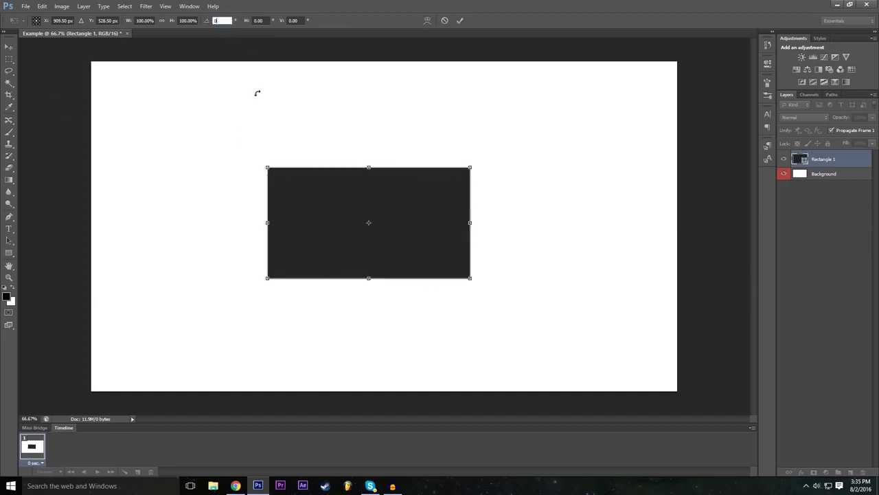
{"action": "key", "text": "Return"}
- Try rotating the rectangle to about 49 degrees and stretching it in both directions, and cancel the transform
{"action": "left_click_drag", "start_coordinate": [478, 155], "coordinate": [492, 262]}
{"action": "left_click_drag", "start_coordinate": [434, 302], "coordinate": [485, 356]}
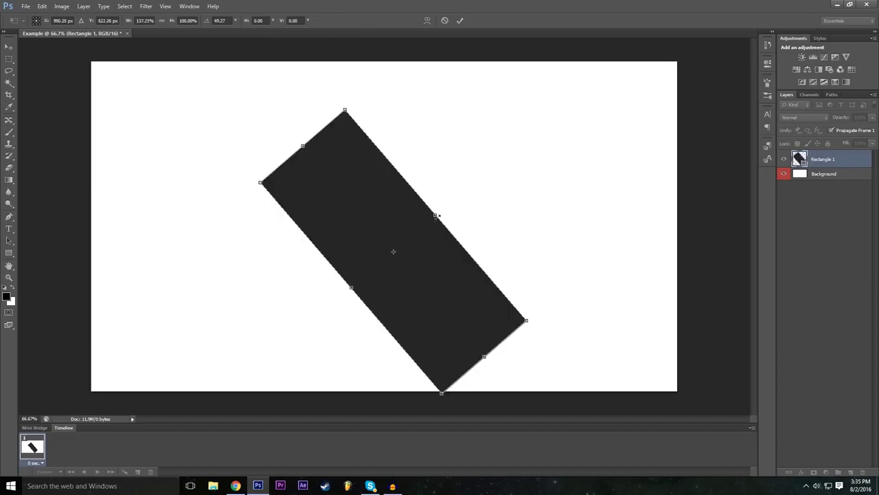
{"action": "left_click_drag", "start_coordinate": [437, 218], "coordinate": [495, 166]}
{"action": "left_click_drag", "start_coordinate": [351, 287], "coordinate": [253, 254]}
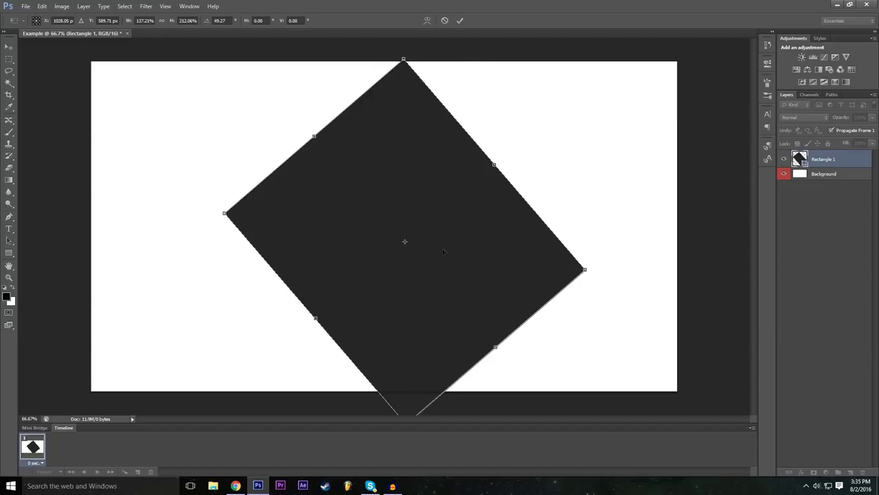
{"action": "left_click", "coordinate": [443, 22]}
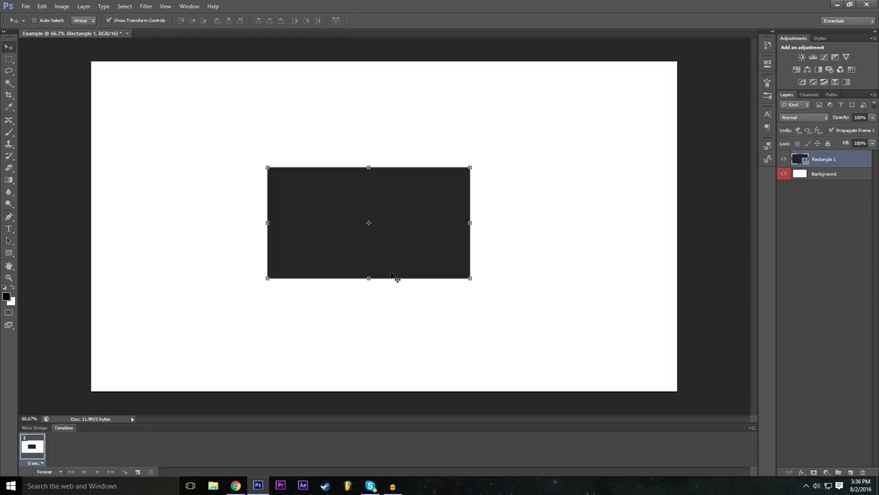
- Free-transform the rectangle to 200% width and 200% height, and apply the transform
{"action": "key", "text": "ctrl+t"}
{"action": "left_click", "coordinate": [145, 20]}
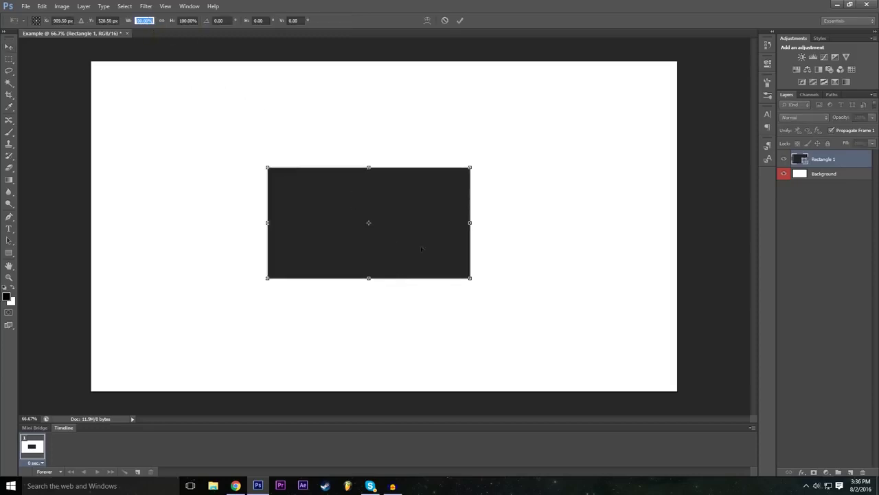
{"action": "left_click_drag", "start_coordinate": [470, 222], "coordinate": [506, 222]}
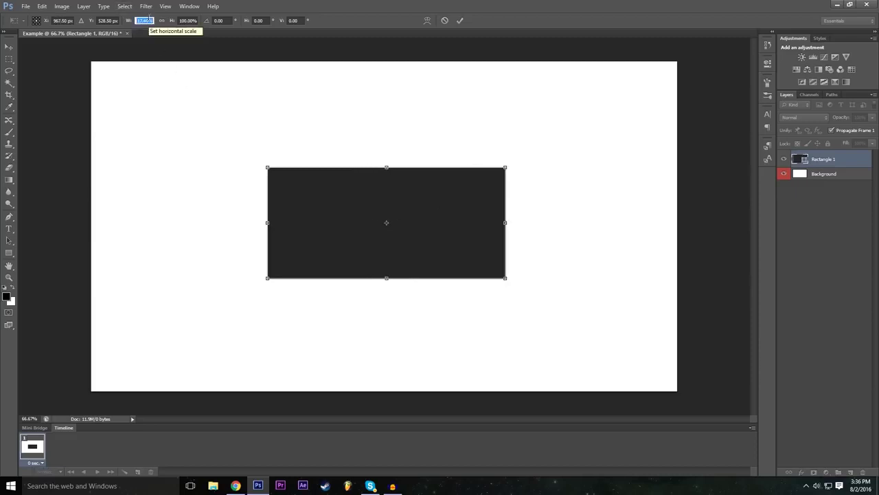
{"action": "type", "text": "200"}
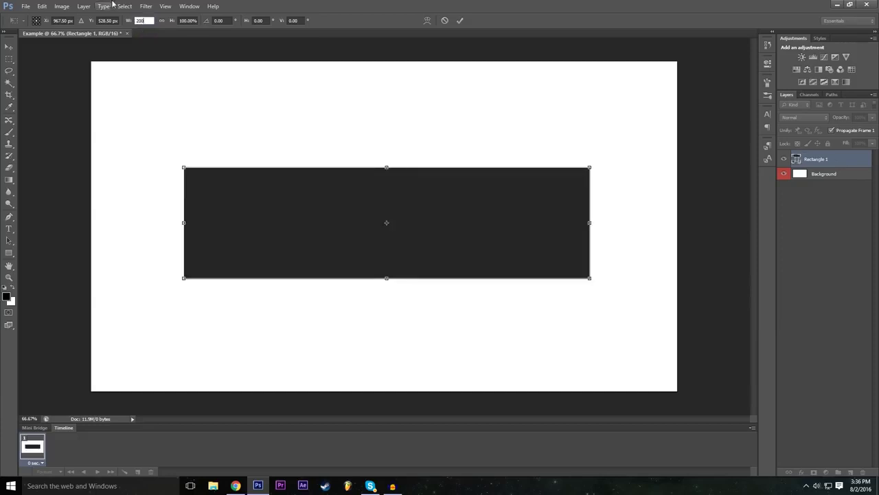
{"action": "left_click", "coordinate": [193, 21]}
{"action": "type", "text": "200"}
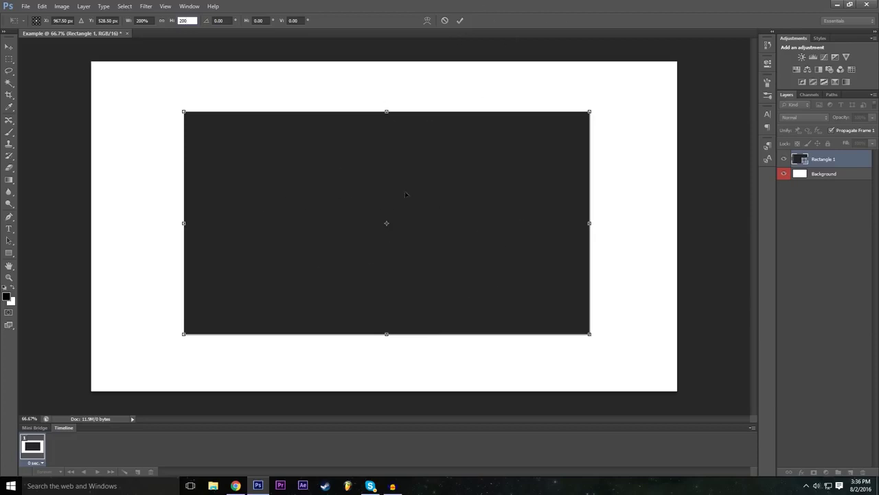
{"action": "left_click", "coordinate": [459, 20]}
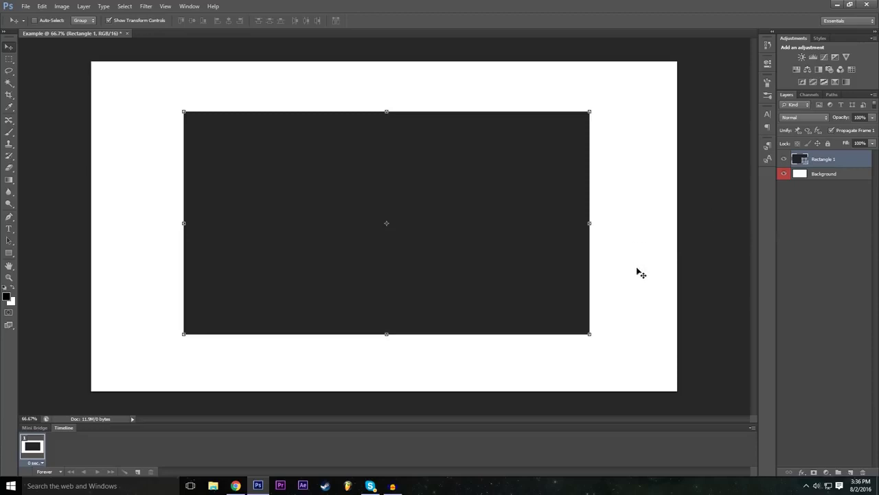
- Try squashing the Background layer from its upper edge to about 89% height, and cancel the transform
{"action": "left_click", "coordinate": [823, 175]}
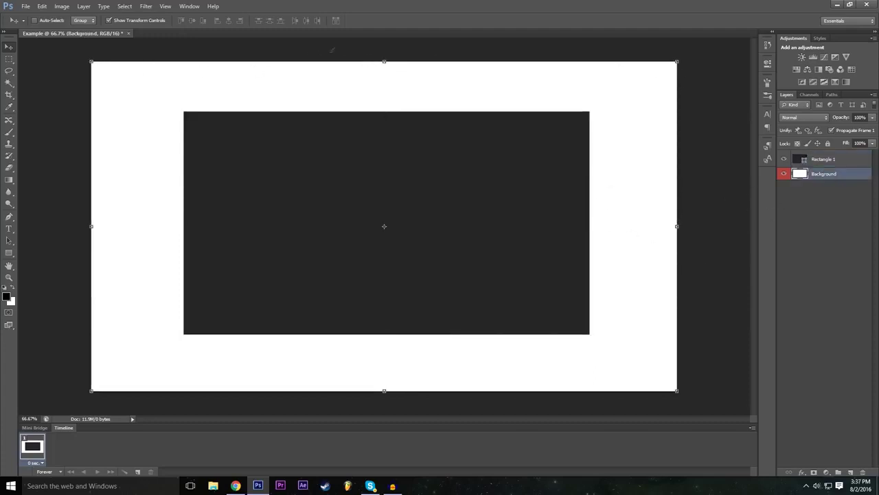
{"action": "left_click_drag", "start_coordinate": [383, 63], "coordinate": [384, 97]}
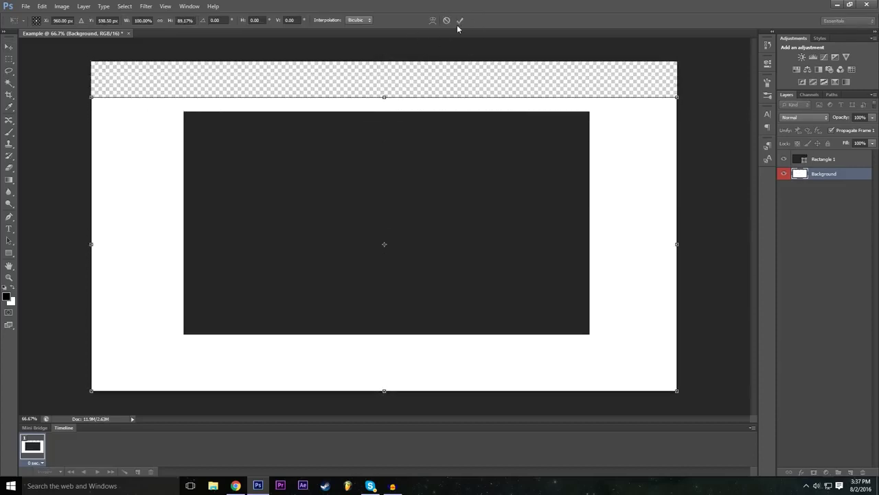
{"action": "left_click", "coordinate": [446, 21]}
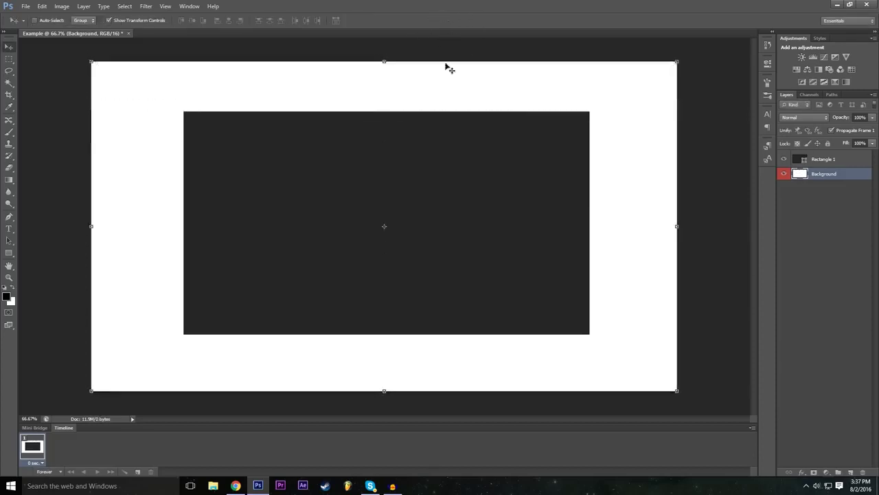
- Switch the active layer back and forth between Rectangle 1 and Background
{"action": "left_click", "coordinate": [841, 166]}
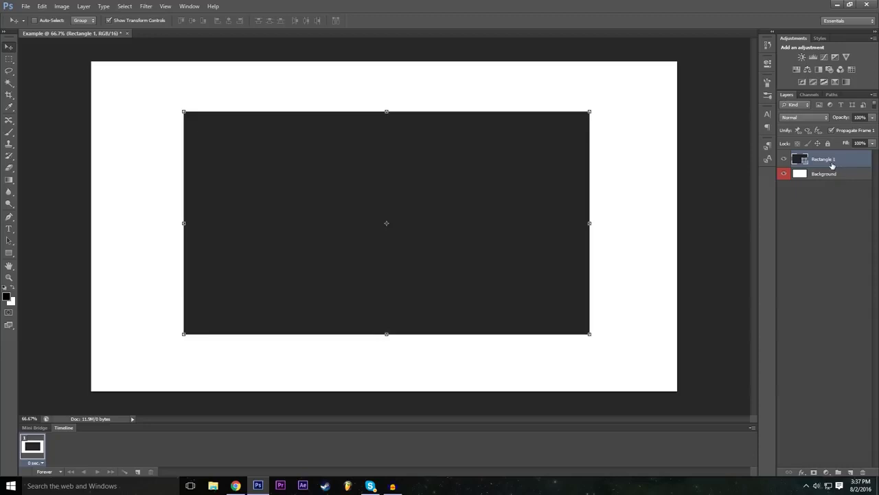
{"action": "left_click_drag", "start_coordinate": [799, 173], "coordinate": [833, 155]}
{"action": "left_click", "coordinate": [826, 174]}
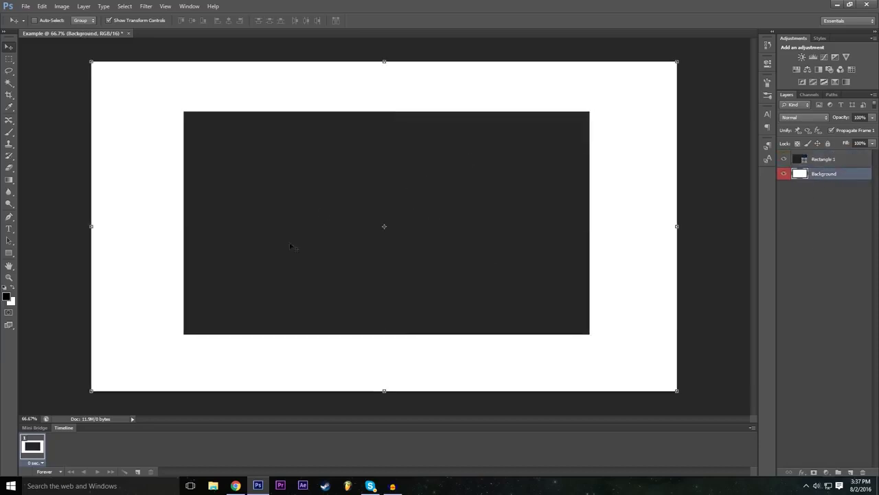
{"action": "mouse_move", "coordinate": [824, 177]}
{"action": "left_mouse_down"}
{"action": "mouse_move", "coordinate": [827, 159]}
{"action": "mouse_move", "coordinate": [834, 181]}
{"action": "left_mouse_up"}
{"action": "left_click", "coordinate": [825, 159]}
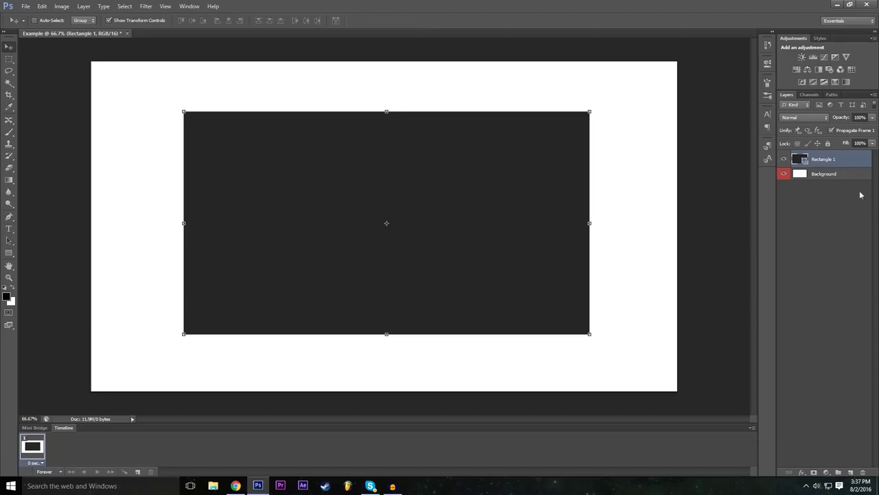
{"action": "left_click", "coordinate": [834, 178]}
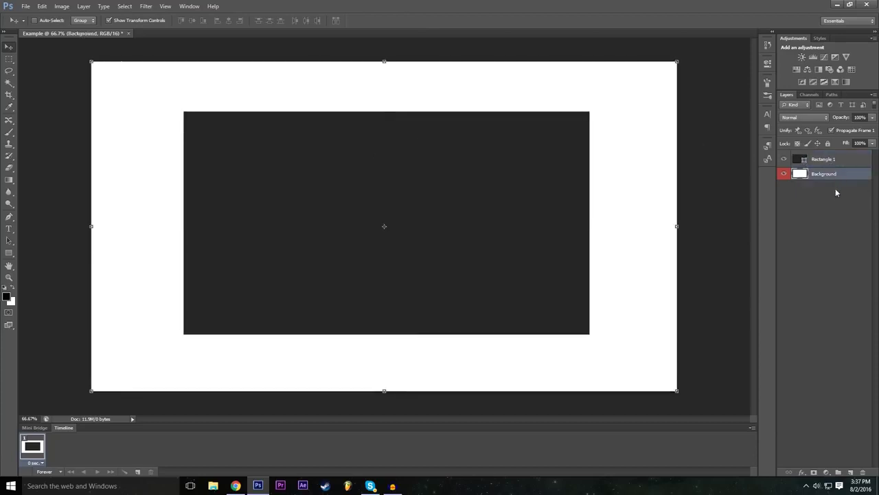
{"action": "left_click", "coordinate": [812, 178]}
- Open the Blending Options for the Rectangle 1 layer and place the Layer Style dialog mostly clear of the rectangle
{"action": "left_click", "coordinate": [823, 159]}
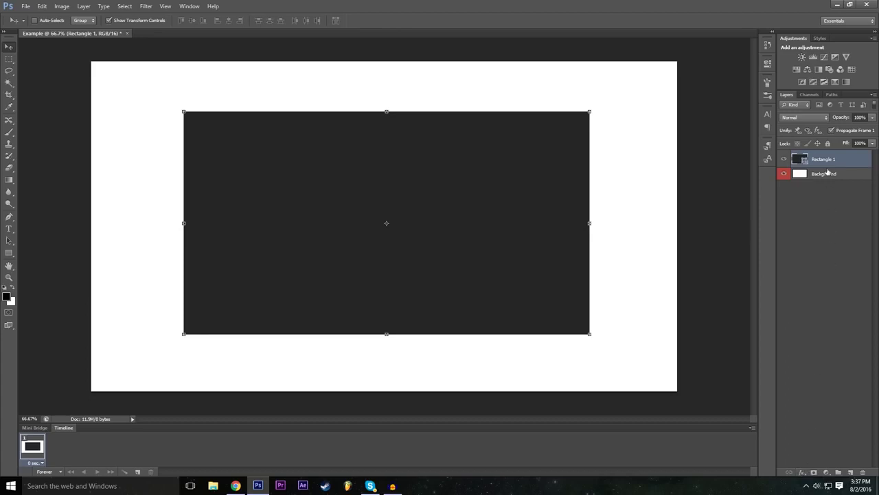
{"action": "left_click", "coordinate": [802, 473]}
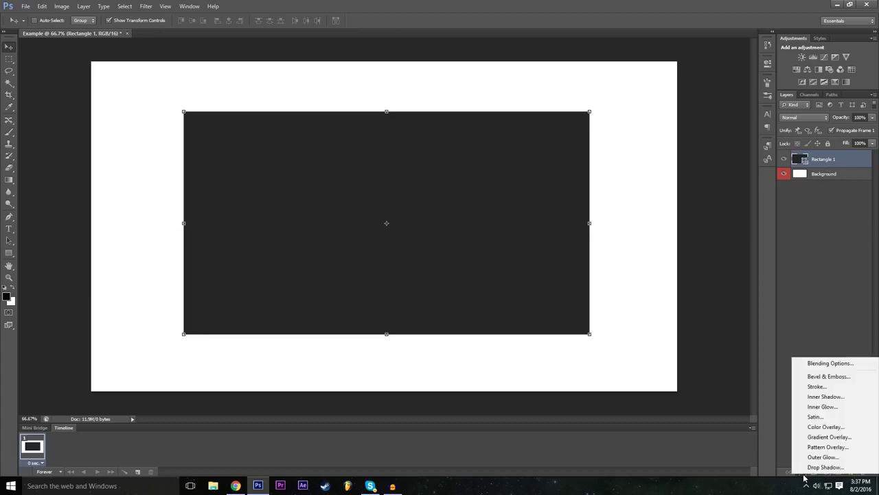
{"action": "left_click", "coordinate": [808, 366]}
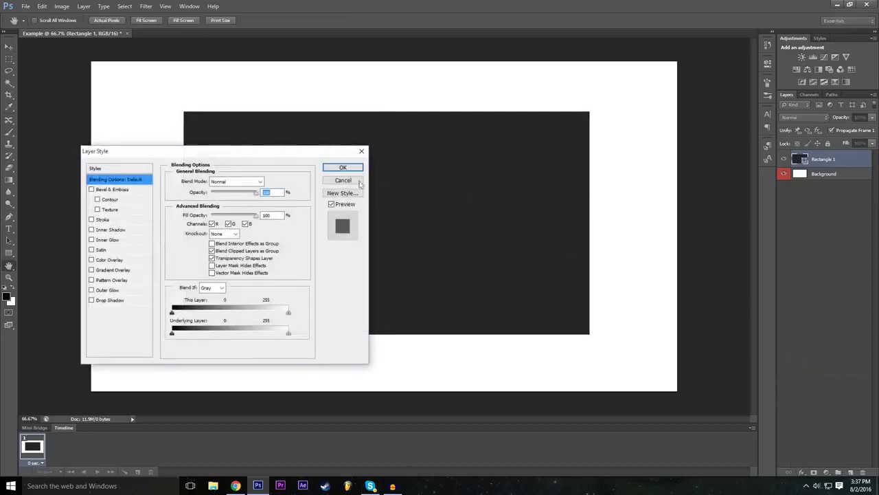
{"action": "left_click_drag", "start_coordinate": [297, 151], "coordinate": [800, 209]}
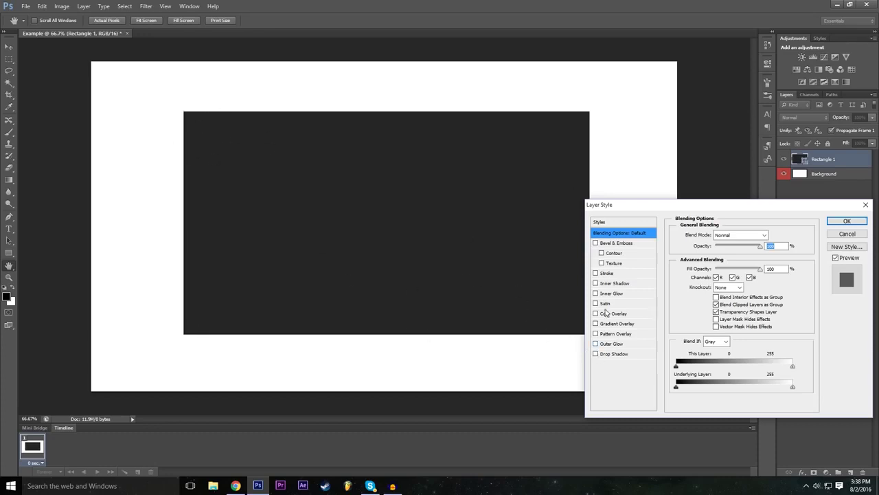
- Add a Drop Shadow to the rectangle, toggle it to compare, and enlarge it with a 23% spread and a bigger size
{"action": "left_click", "coordinate": [614, 354]}
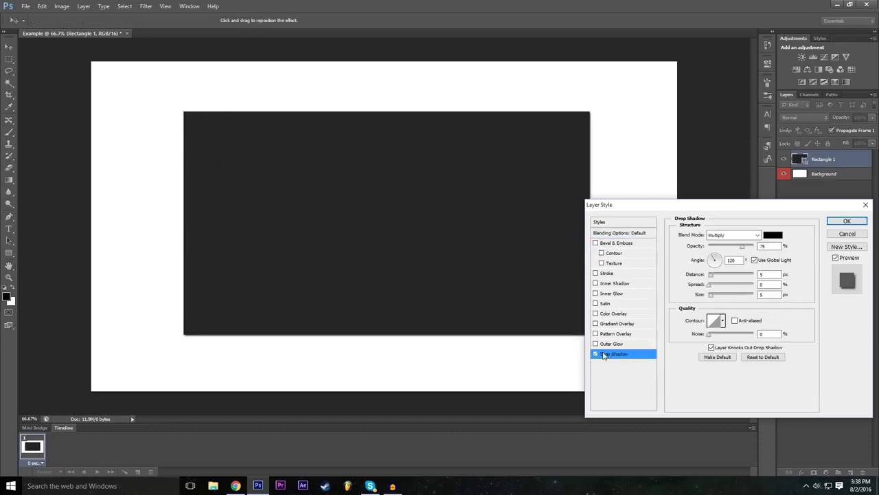
{"action": "left_click", "coordinate": [595, 354]}
{"action": "left_click", "coordinate": [595, 354]}
{"action": "mouse_move", "coordinate": [713, 298]}
{"action": "left_mouse_down"}
{"action": "mouse_move", "coordinate": [728, 295]}
{"action": "mouse_move", "coordinate": [722, 288]}
{"action": "mouse_move", "coordinate": [746, 292]}
{"action": "mouse_move", "coordinate": [708, 293]}
{"action": "mouse_move", "coordinate": [721, 287]}
{"action": "mouse_move", "coordinate": [739, 297]}
{"action": "mouse_move", "coordinate": [720, 300]}
{"action": "left_mouse_up"}
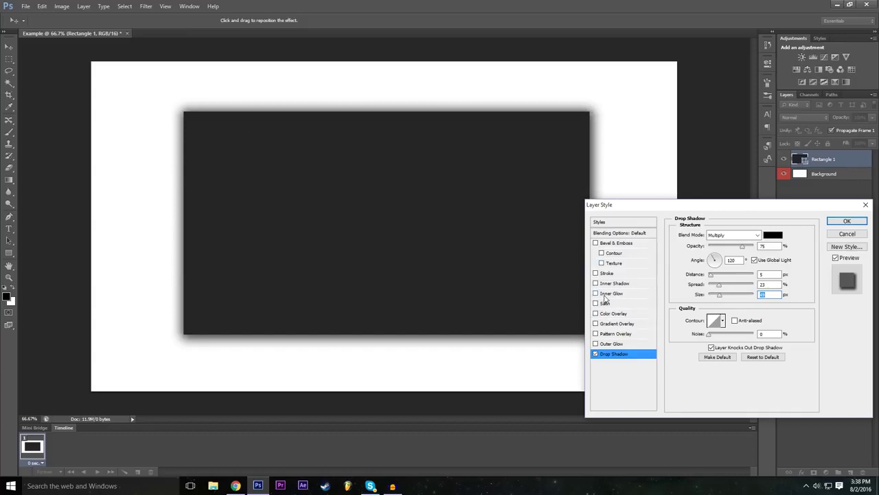
- Add a Stroke to the rectangle, color it red (ff0000), and set its size to 10 px
{"action": "mouse_move", "coordinate": [672, 210]}
{"action": "left_mouse_down"}
{"action": "mouse_move", "coordinate": [671, 184]}
{"action": "mouse_move", "coordinate": [676, 206]}
{"action": "left_mouse_up"}
{"action": "left_click", "coordinate": [601, 269]}
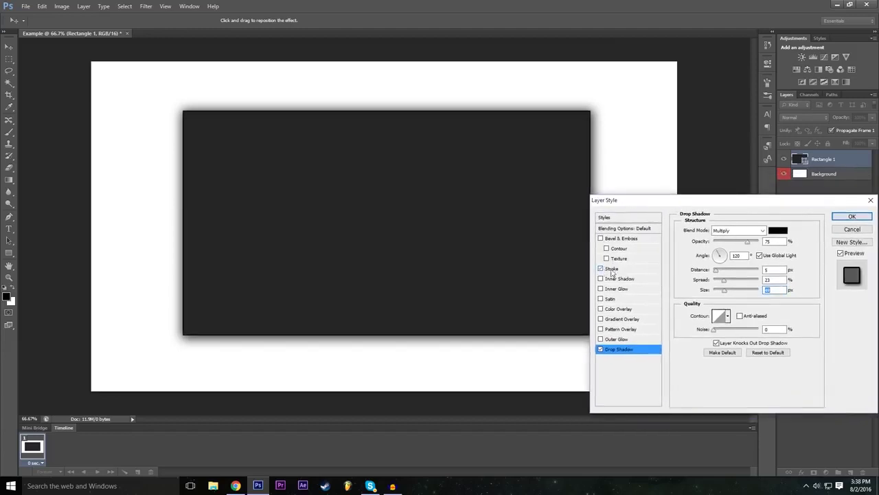
{"action": "left_click", "coordinate": [618, 270]}
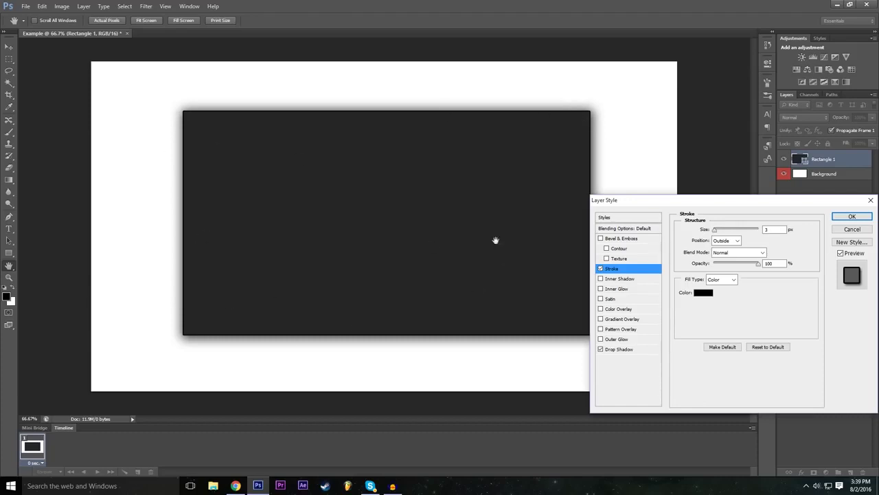
{"action": "left_click_drag", "start_coordinate": [696, 201], "coordinate": [689, 200]}
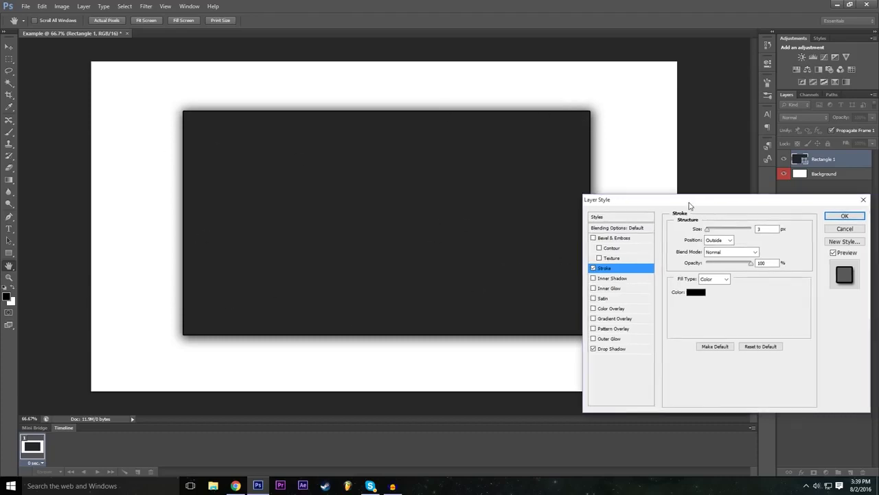
{"action": "left_click", "coordinate": [697, 294]}
{"action": "type", "text": "255"}
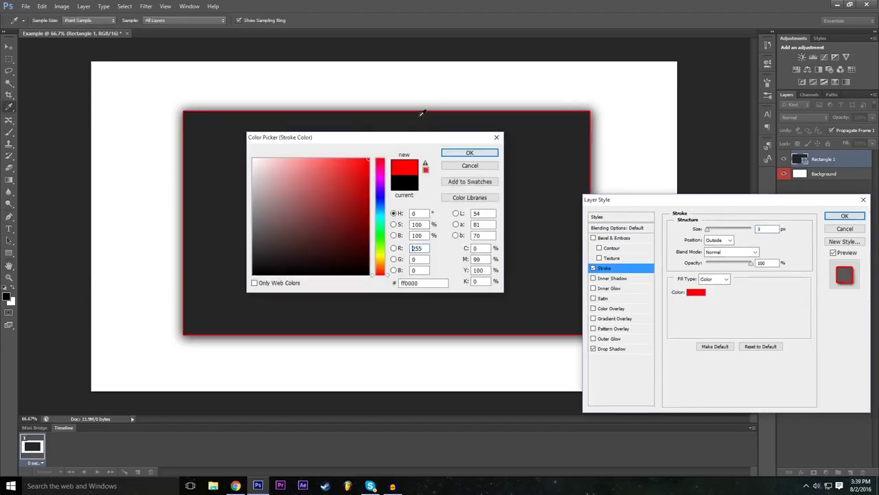
{"action": "left_click", "coordinate": [469, 153]}
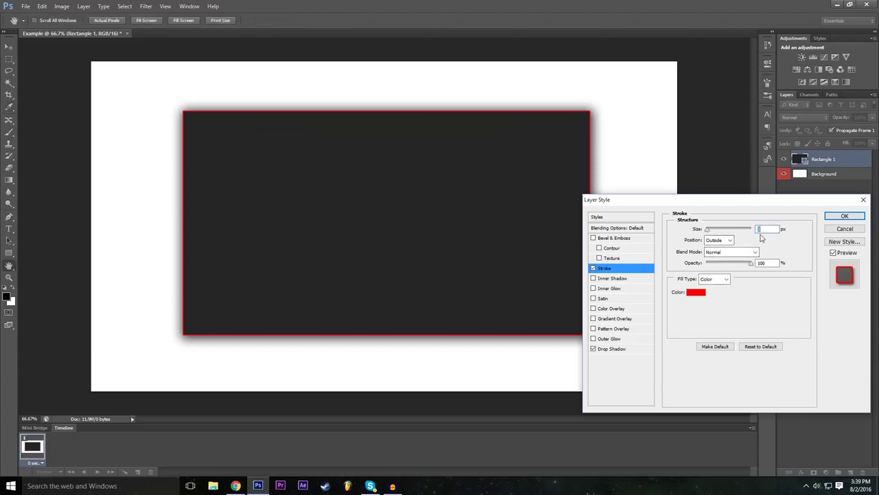
{"action": "left_click_drag", "start_coordinate": [708, 234], "coordinate": [713, 234]}
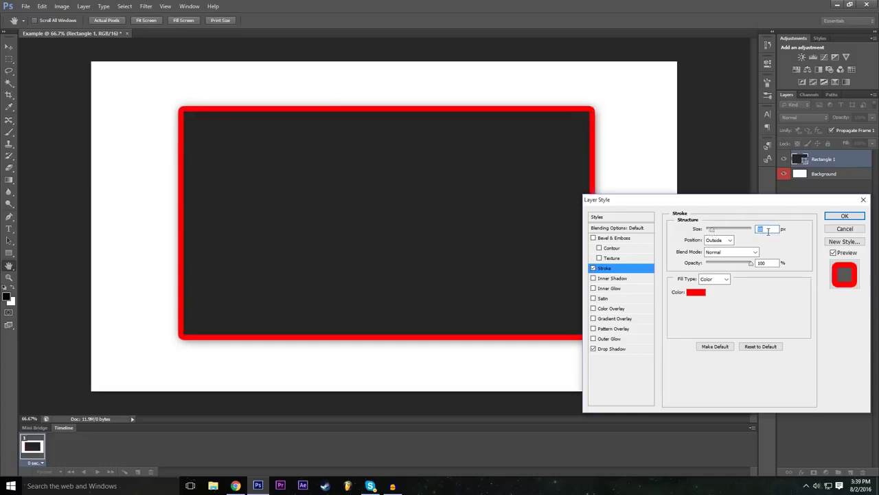
{"action": "type", "text": "10"}
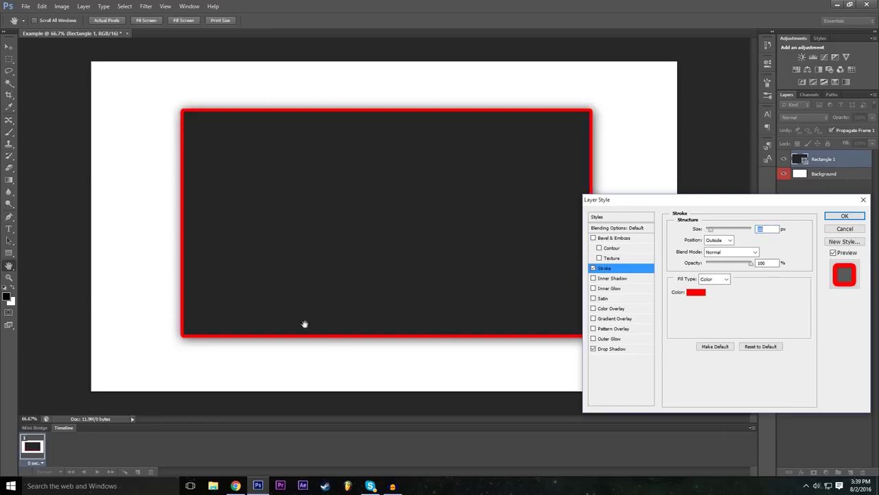
- Add Bevel & Emboss to the rectangle, toggle it to compare, and raise its depth to about 286% and its size
{"action": "left_click", "coordinate": [593, 238]}
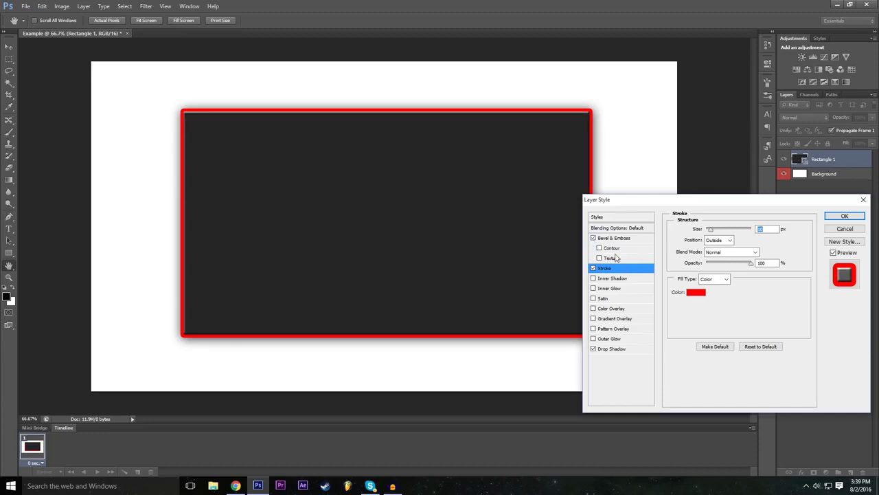
{"action": "left_click", "coordinate": [614, 239]}
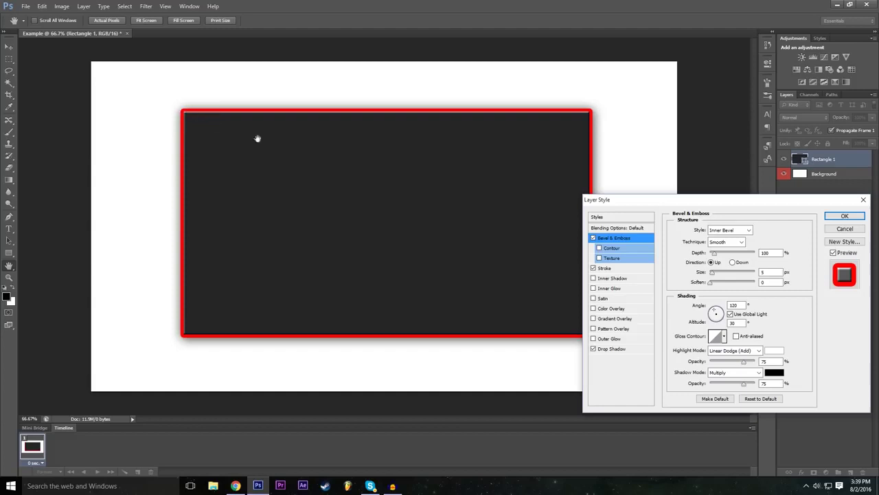
{"action": "left_click", "coordinate": [593, 237]}
{"action": "left_click", "coordinate": [593, 238]}
{"action": "type", "text": "1"}
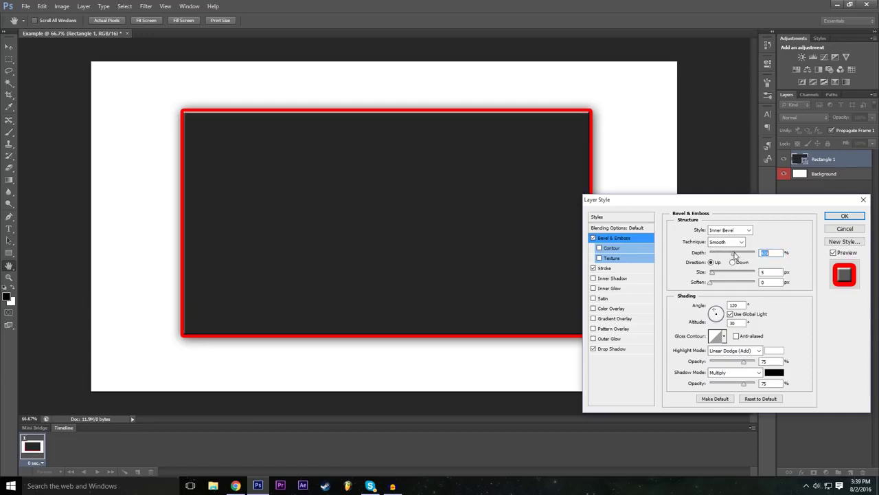
{"action": "left_click_drag", "start_coordinate": [709, 254], "coordinate": [724, 256]}
{"action": "mouse_move", "coordinate": [712, 273]}
{"action": "left_mouse_down"}
{"action": "mouse_move", "coordinate": [734, 274]}
{"action": "mouse_move", "coordinate": [717, 284]}
{"action": "left_mouse_up"}
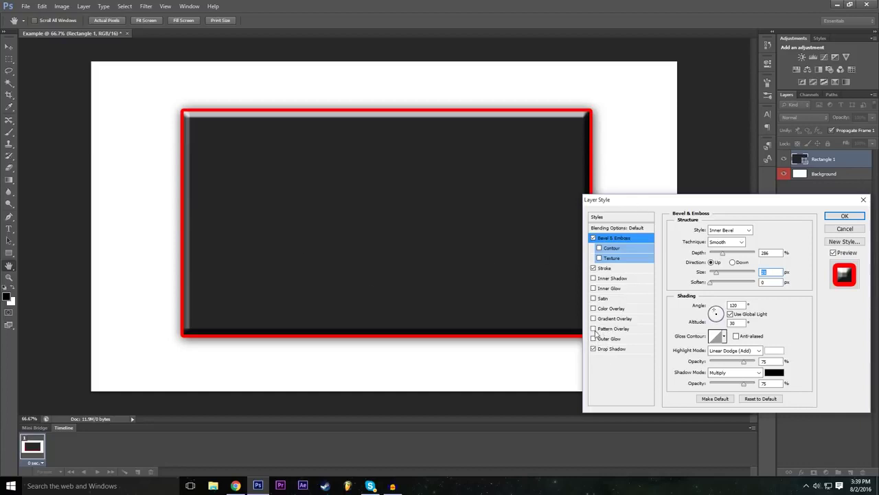
- Add a Pattern Overlay to the rectangle, try several of the available patterns, and choose the fourth one, a fine gray texture
{"action": "left_click", "coordinate": [595, 329]}
{"action": "left_click", "coordinate": [727, 266]}
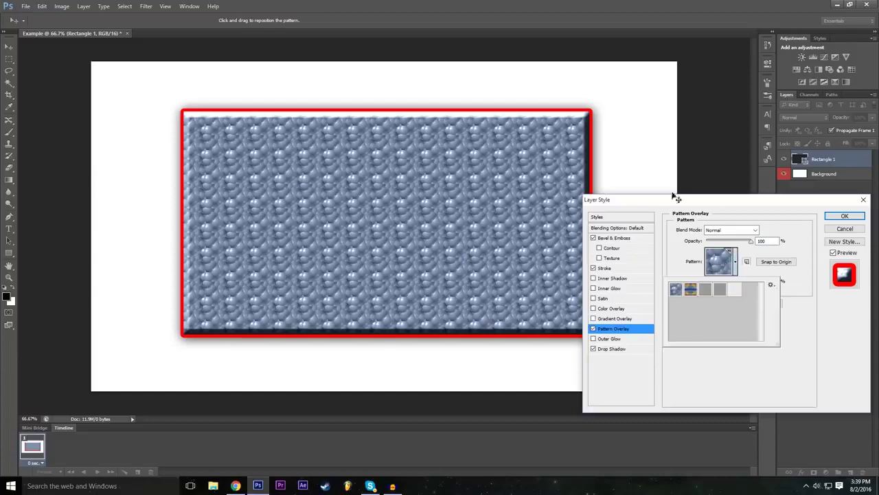
{"action": "left_click", "coordinate": [690, 289]}
{"action": "left_click", "coordinate": [704, 291]}
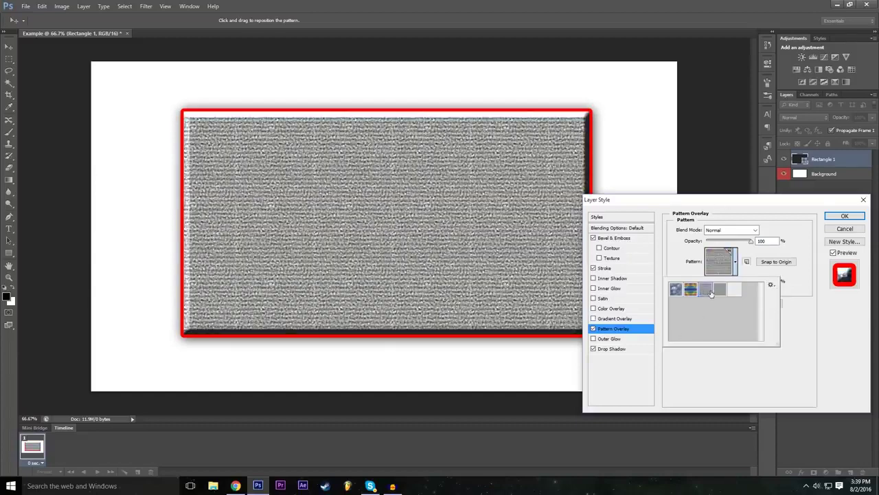
{"action": "left_click", "coordinate": [718, 291]}
{"action": "left_click", "coordinate": [728, 291]}
{"action": "left_click", "coordinate": [724, 292]}
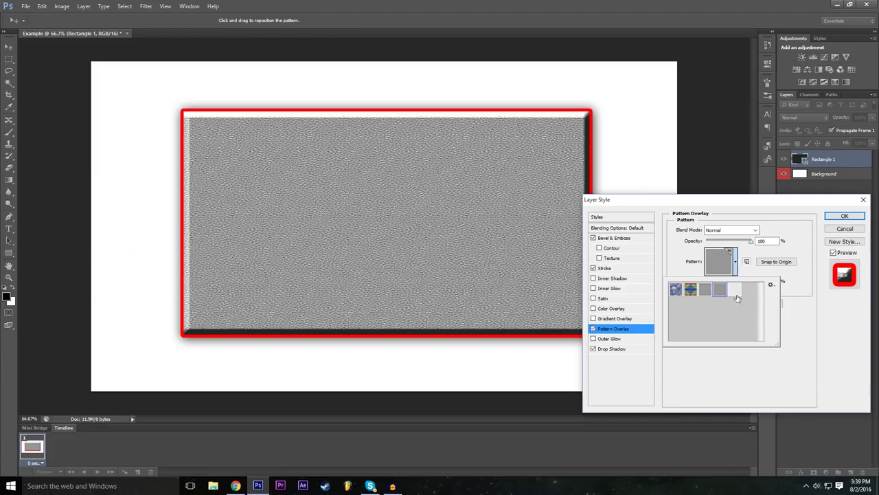
- Try the other available patterns for the rectangle's Pattern Overlay, choose the third one, a coarse gray texture, and toggle the overlay to compare
{"action": "left_click", "coordinate": [735, 295]}
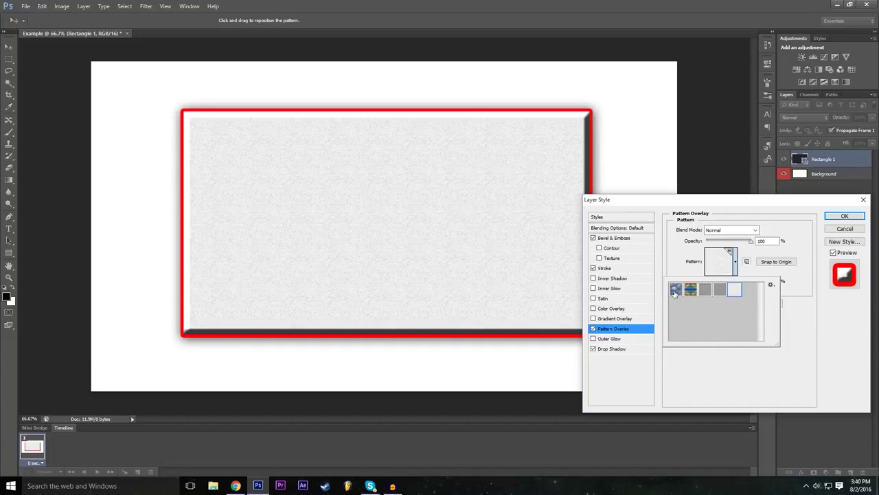
{"action": "left_click", "coordinate": [676, 290]}
{"action": "left_click", "coordinate": [691, 292]}
{"action": "left_click", "coordinate": [720, 292]}
{"action": "left_click", "coordinate": [734, 292]}
{"action": "left_click", "coordinate": [716, 293]}
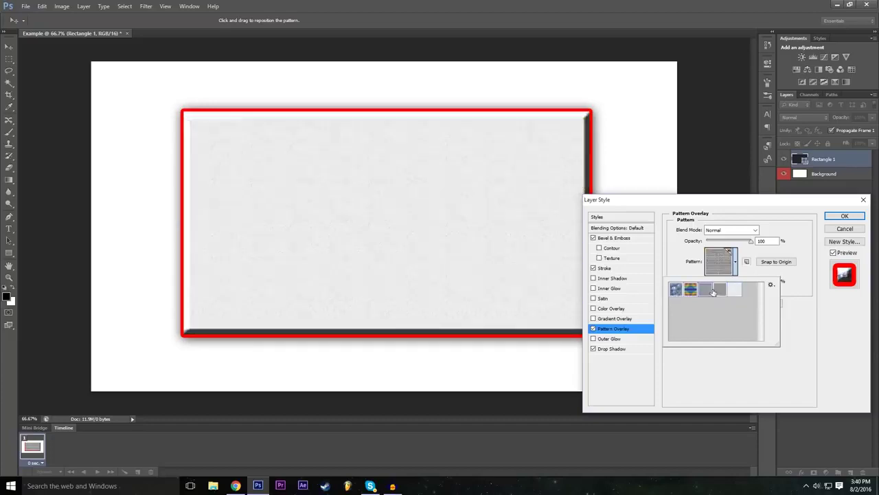
{"action": "left_click", "coordinate": [599, 328]}
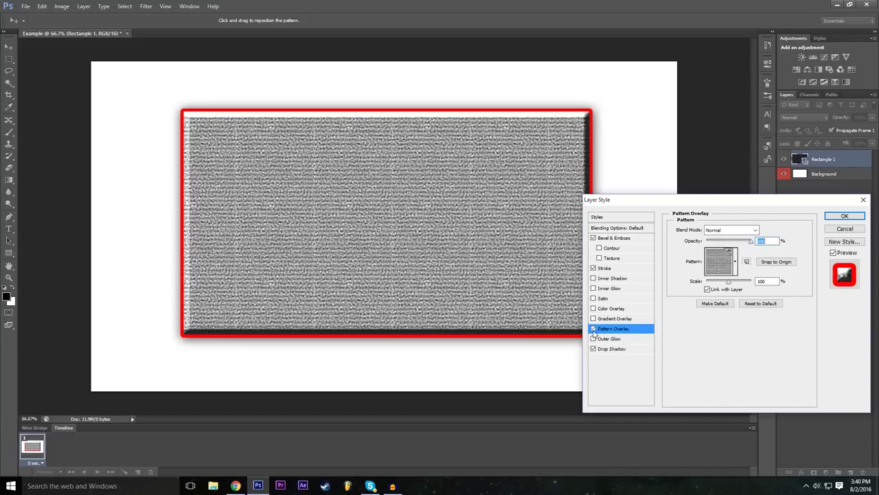
{"action": "left_click", "coordinate": [594, 329]}
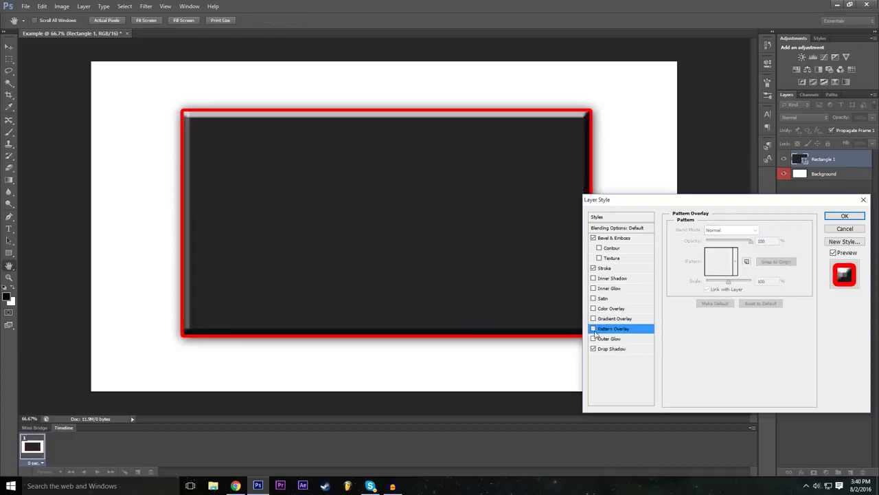
{"action": "left_click", "coordinate": [594, 329]}
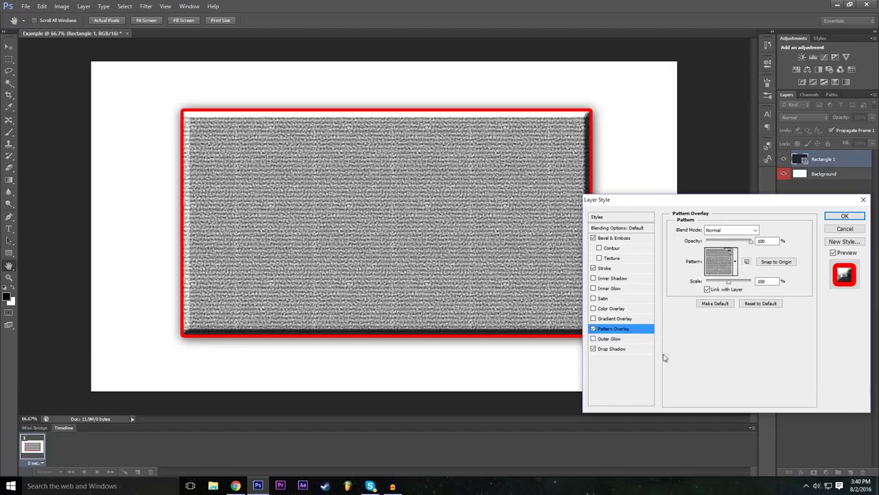
- Add an Outer Glow to the rectangle with a size of 59 px, a bright red color, and a 24% spread
{"action": "left_click", "coordinate": [610, 339]}
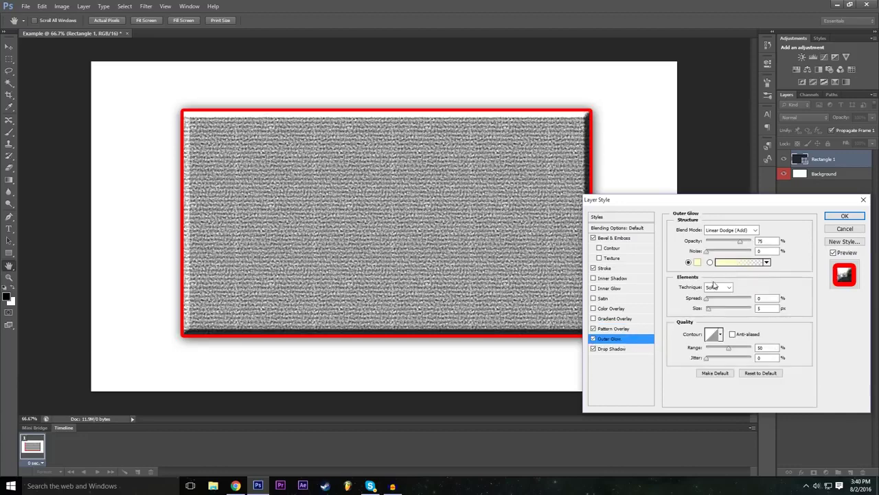
{"action": "left_click_drag", "start_coordinate": [711, 309], "coordinate": [713, 307]}
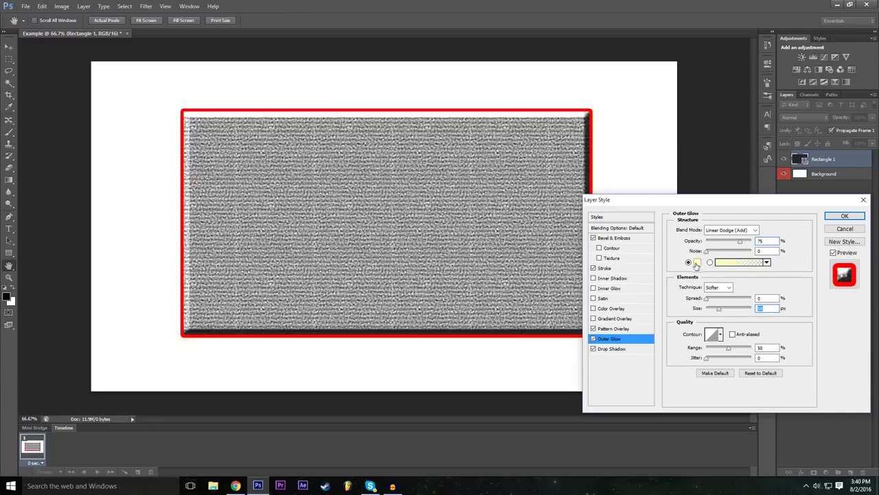
{"action": "left_click", "coordinate": [697, 263]}
{"action": "left_click", "coordinate": [380, 161]}
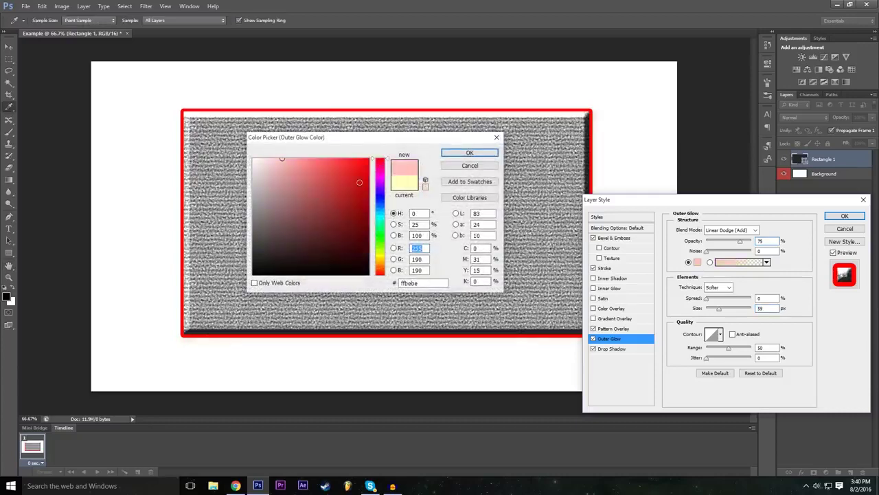
{"action": "left_click_drag", "start_coordinate": [359, 182], "coordinate": [369, 159]}
{"action": "left_click", "coordinate": [469, 152]}
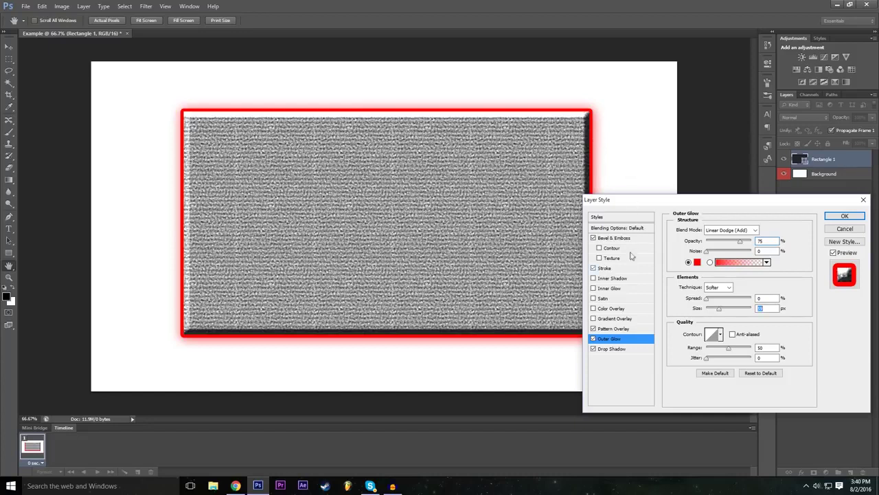
{"action": "left_click_drag", "start_coordinate": [707, 300], "coordinate": [717, 300]}
- Try a Color Overlay on the rectangle, preview bright green (06ff00), discard that color, and turn the overlay off
{"action": "left_click", "coordinate": [593, 309]}
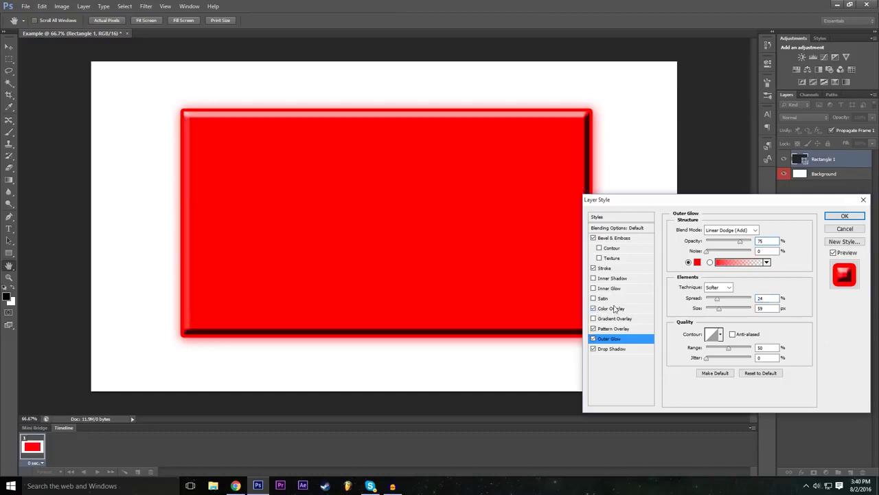
{"action": "left_click", "coordinate": [621, 309]}
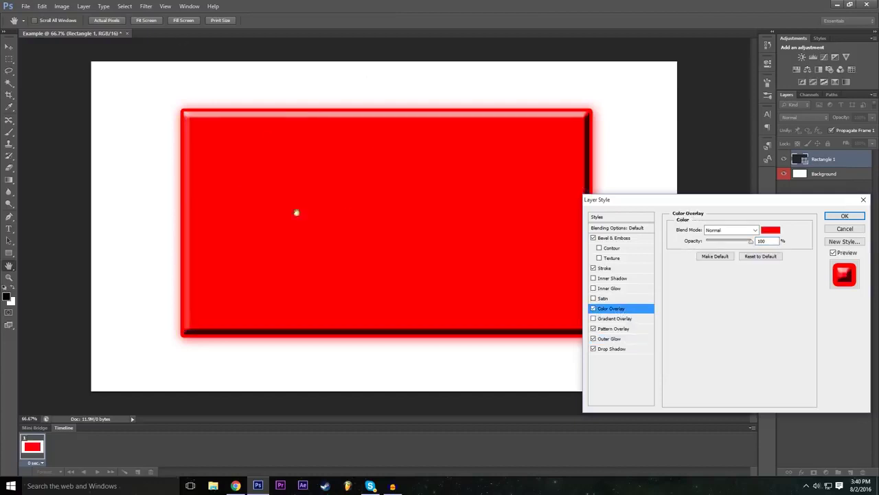
{"action": "left_click", "coordinate": [593, 317]}
{"action": "left_click", "coordinate": [770, 230]}
{"action": "left_click_drag", "start_coordinate": [356, 167], "coordinate": [297, 240]}
{"action": "left_click_drag", "start_coordinate": [385, 274], "coordinate": [385, 237]}
{"action": "left_click", "coordinate": [369, 182]}
{"action": "left_click_drag", "start_coordinate": [369, 182], "coordinate": [369, 158]}
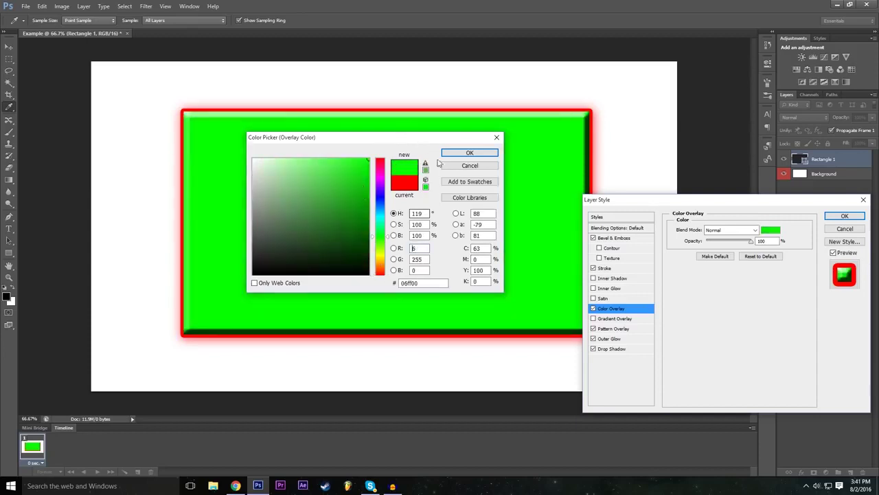
{"action": "left_click", "coordinate": [470, 166]}
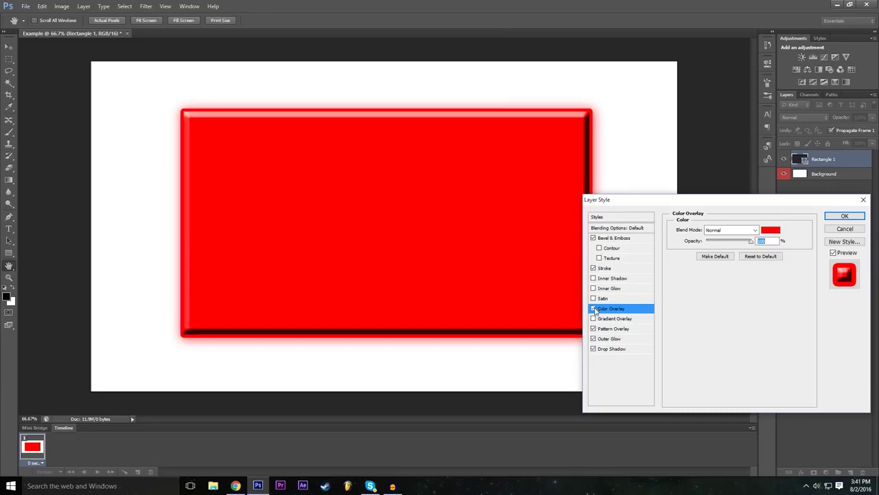
{"action": "left_click", "coordinate": [593, 309]}
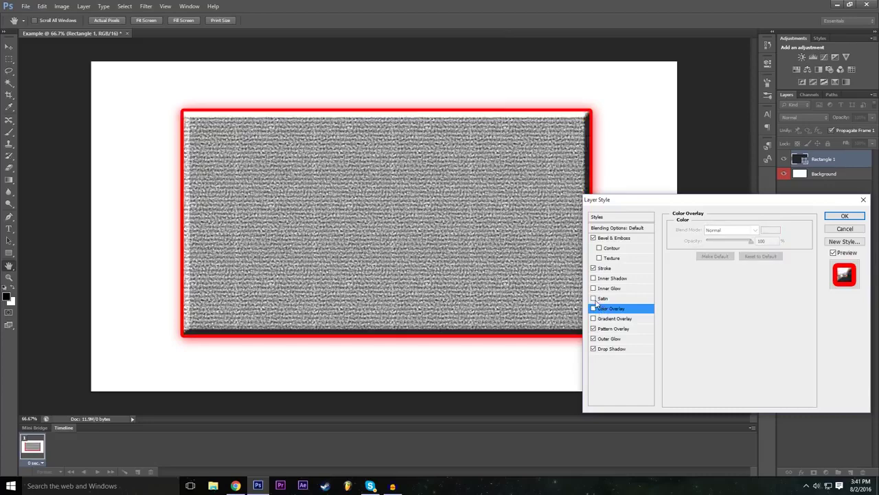
- Try the Satin effect on the rectangle, toggle it to compare, and leave it off
{"action": "left_click", "coordinate": [594, 298]}
{"action": "left_click", "coordinate": [604, 298]}
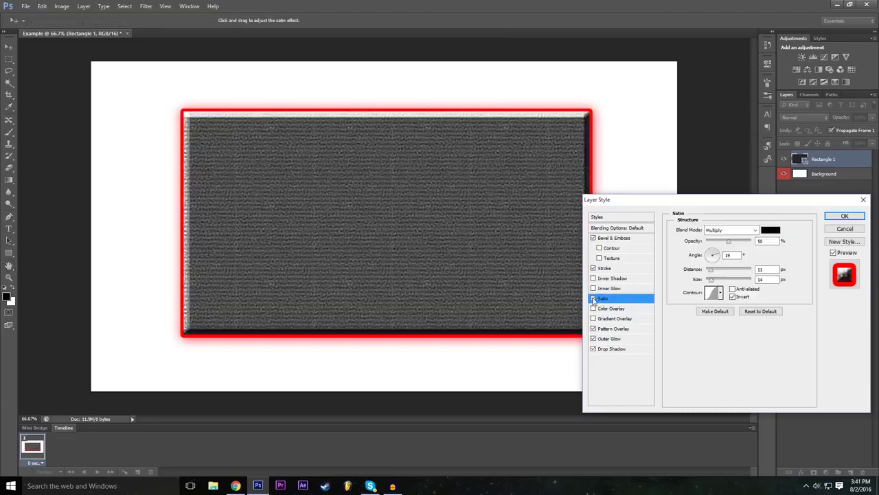
{"action": "left_click", "coordinate": [594, 299]}
{"action": "left_click", "coordinate": [594, 299]}
{"action": "left_click", "coordinate": [594, 299]}
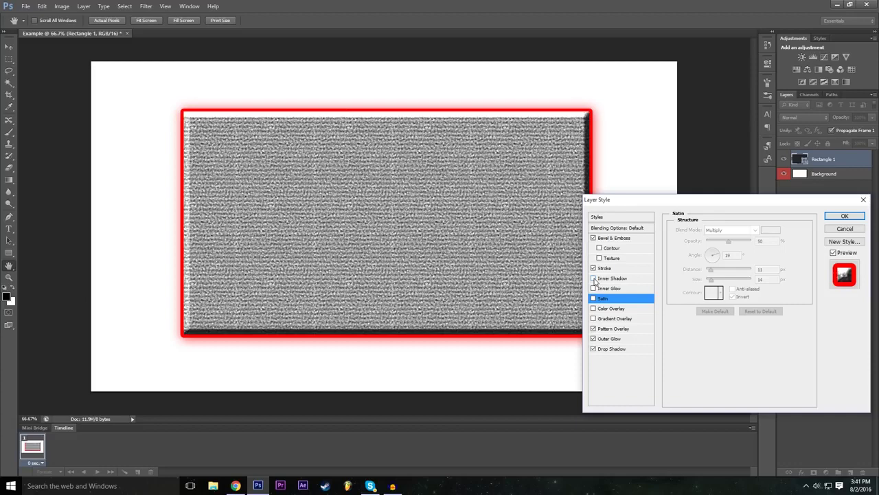
- Preview Inner Shadow on the rectangle and turn it off, and add an Inner Glow with its default settings
{"action": "left_click", "coordinate": [594, 278]}
{"action": "left_click", "coordinate": [595, 279]}
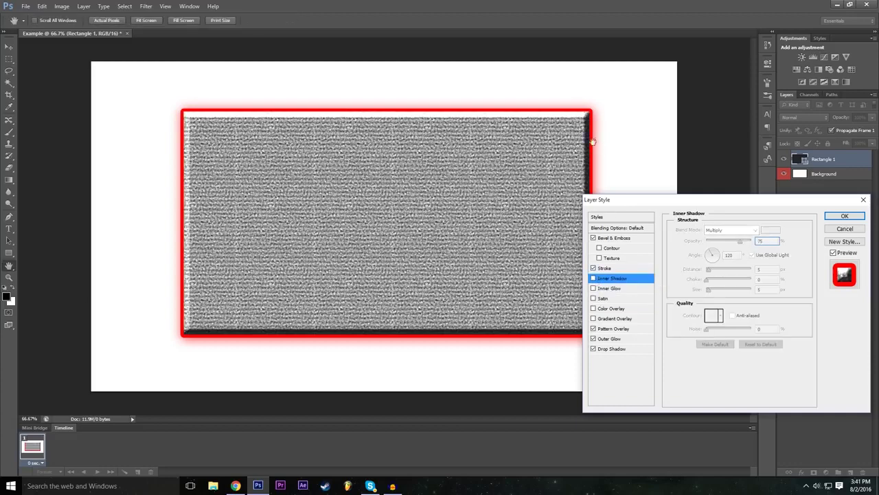
{"action": "left_click", "coordinate": [630, 289]}
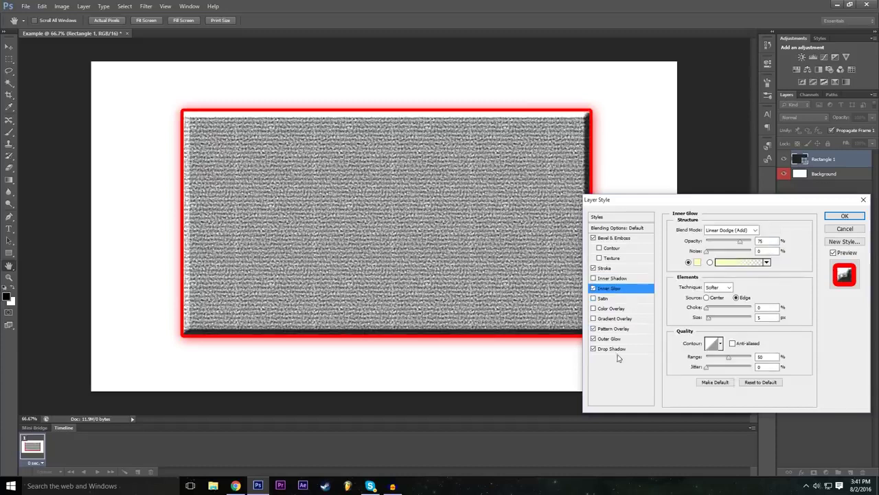
{"action": "left_click", "coordinate": [618, 340]}
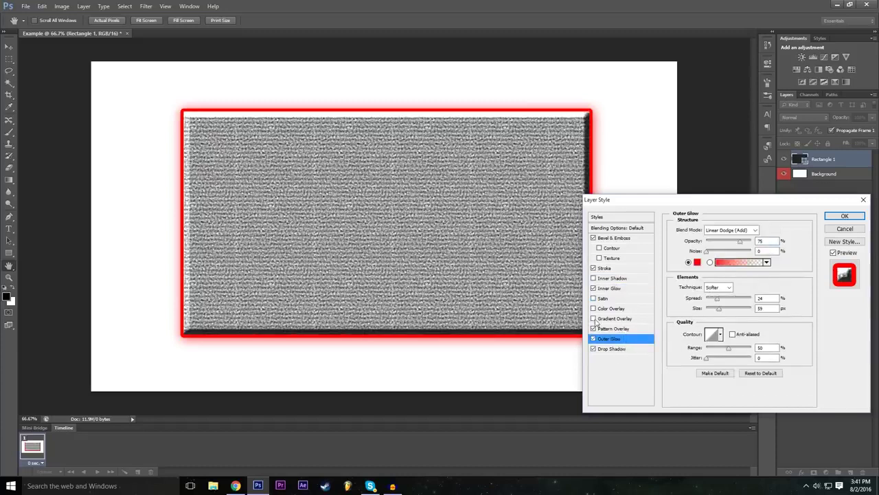
- Add a black-to-white Gradient Overlay to the rectangle and toggle it to compare
{"action": "left_click", "coordinate": [593, 319]}
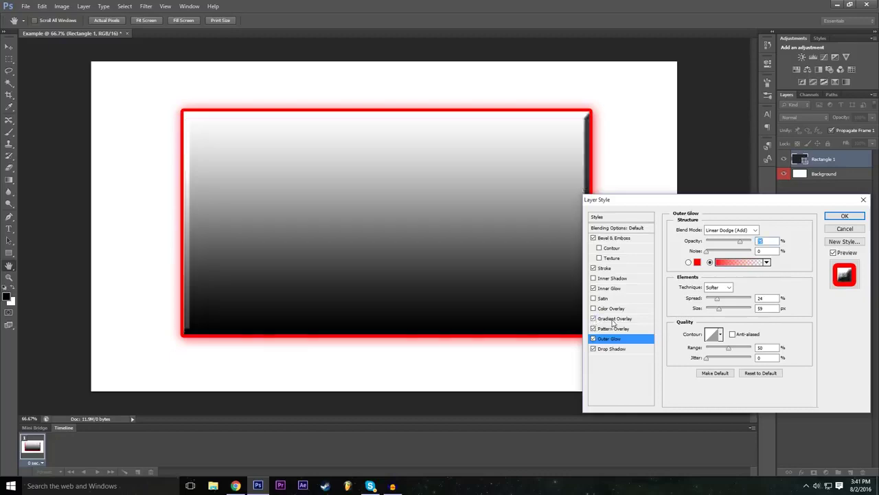
{"action": "left_click", "coordinate": [613, 318]}
{"action": "left_click", "coordinate": [593, 319]}
{"action": "left_click", "coordinate": [593, 320]}
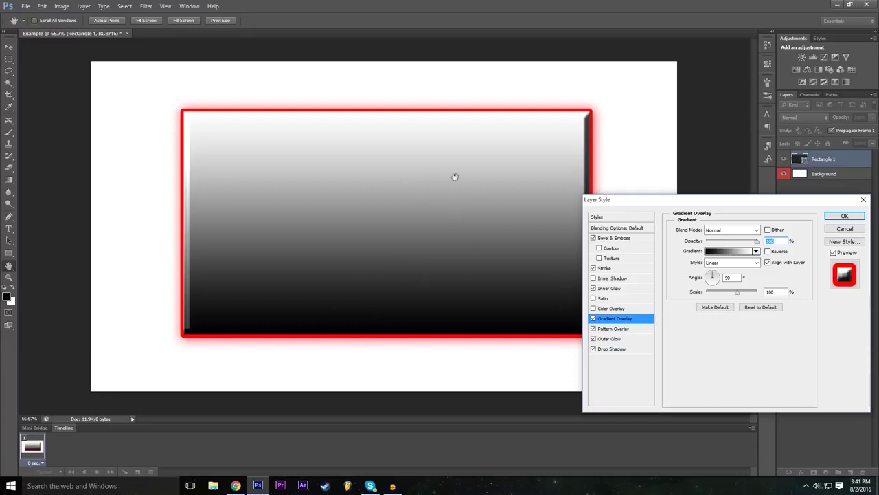
- Try several gradient presets for the Gradient Overlay, including Transparent Stripes and Blue, Yellow, Blue, and choose Orange, Yellow, Orange
{"action": "left_click", "coordinate": [729, 251]}
{"action": "left_click", "coordinate": [627, 227]}
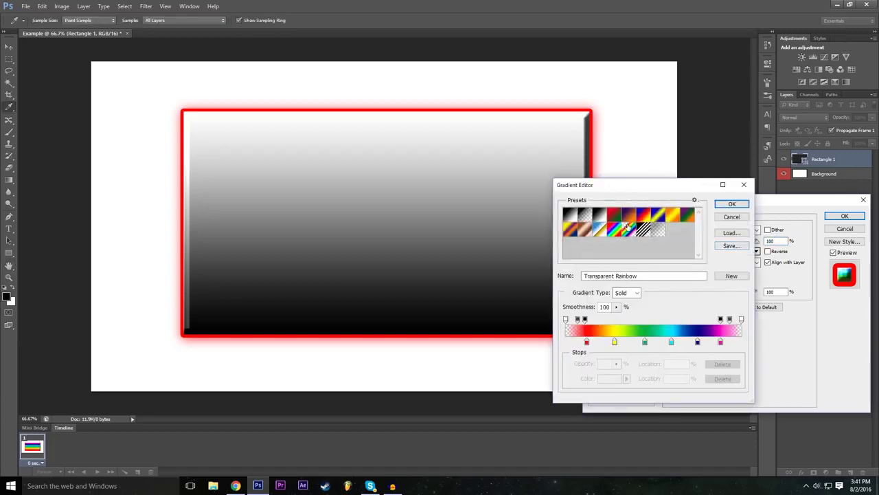
{"action": "left_click", "coordinate": [643, 232]}
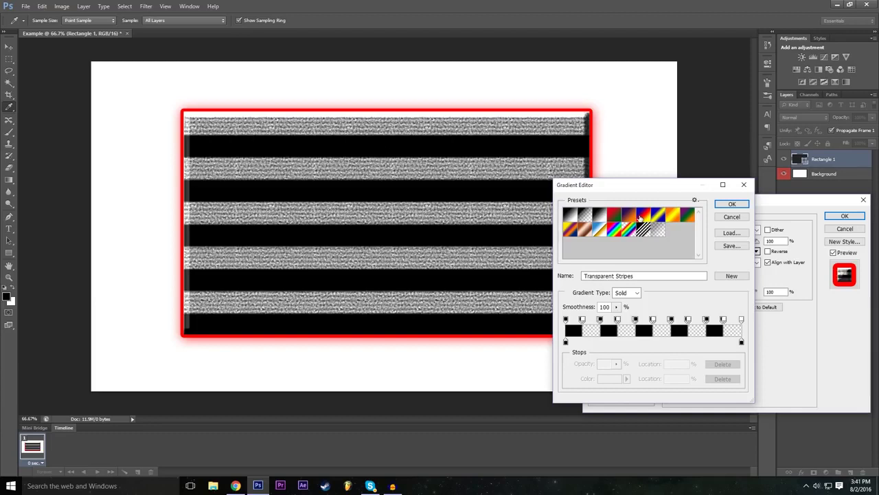
{"action": "left_click", "coordinate": [628, 217]}
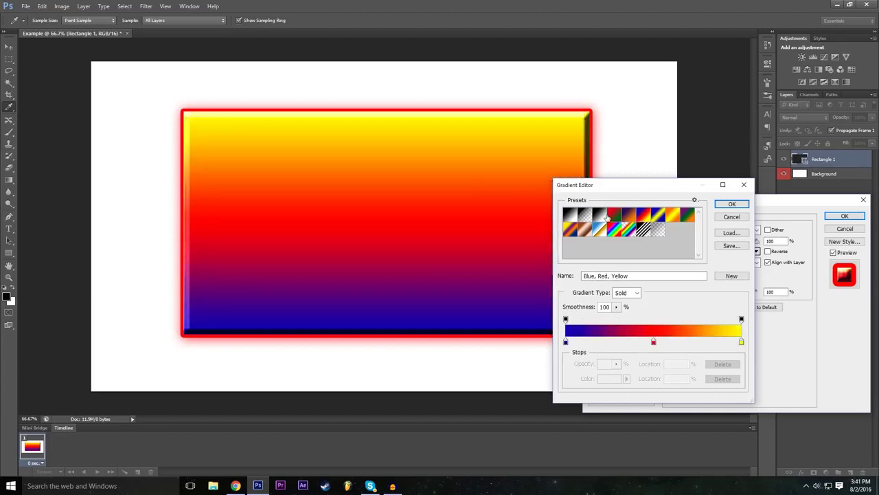
{"action": "left_click", "coordinate": [599, 215]}
{"action": "left_click", "coordinate": [657, 216]}
{"action": "left_click", "coordinate": [672, 217]}
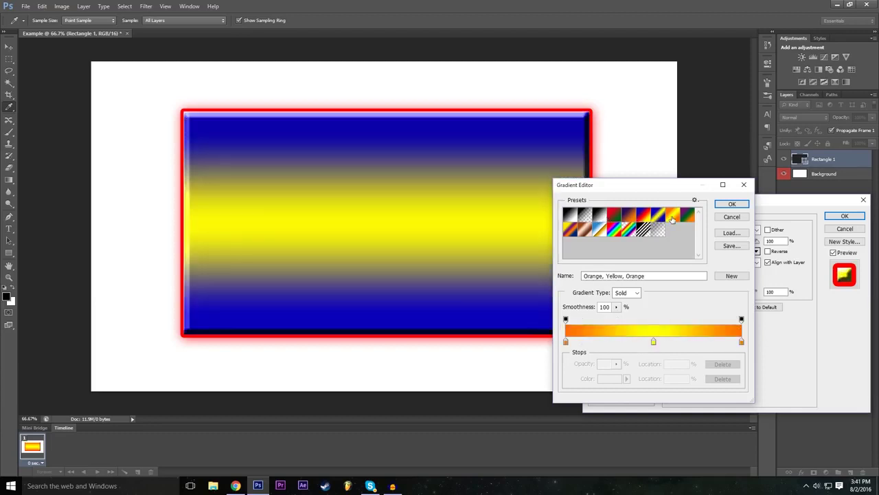
{"action": "left_click", "coordinate": [628, 217]}
{"action": "left_click", "coordinate": [658, 216]}
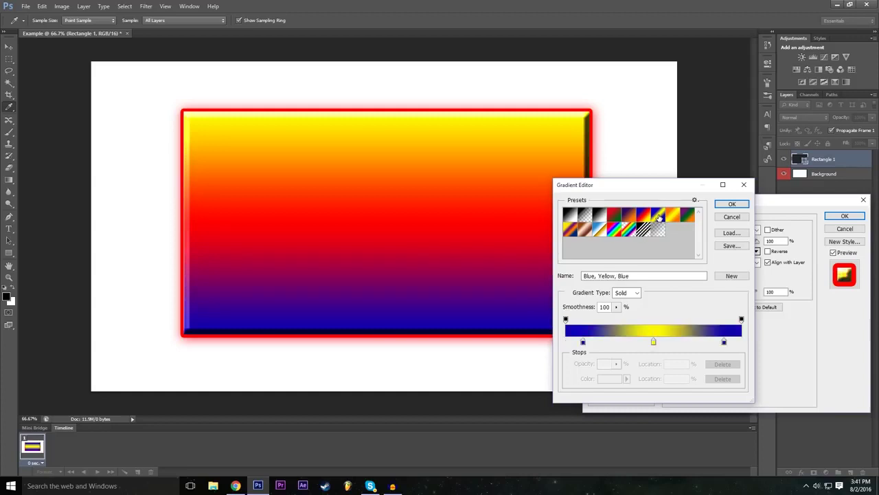
{"action": "left_click", "coordinate": [672, 217]}
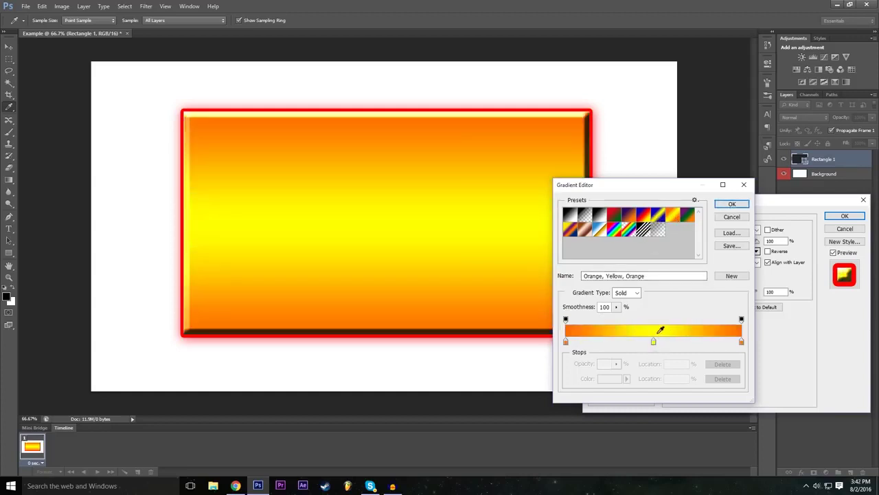
- Recolor the gradient's middle yellow stop to bright green (00ff1e) and apply the custom gradient
{"action": "left_click", "coordinate": [654, 341]}
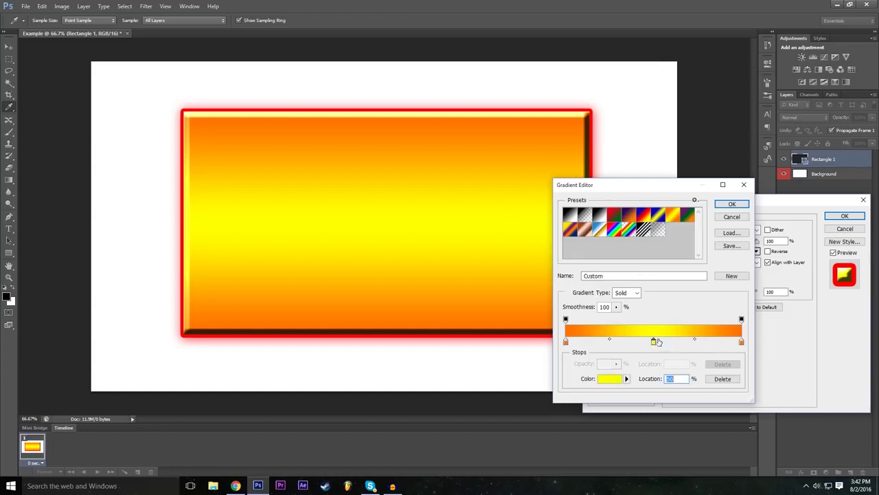
{"action": "double_click", "coordinate": [654, 342]}
{"action": "mouse_move", "coordinate": [373, 182]}
{"action": "left_mouse_down"}
{"action": "mouse_move", "coordinate": [355, 202]}
{"action": "mouse_move", "coordinate": [382, 169]}
{"action": "left_mouse_up"}
{"action": "left_click_drag", "start_coordinate": [381, 233], "coordinate": [382, 159]}
{"action": "left_click_drag", "start_coordinate": [390, 266], "coordinate": [381, 235]}
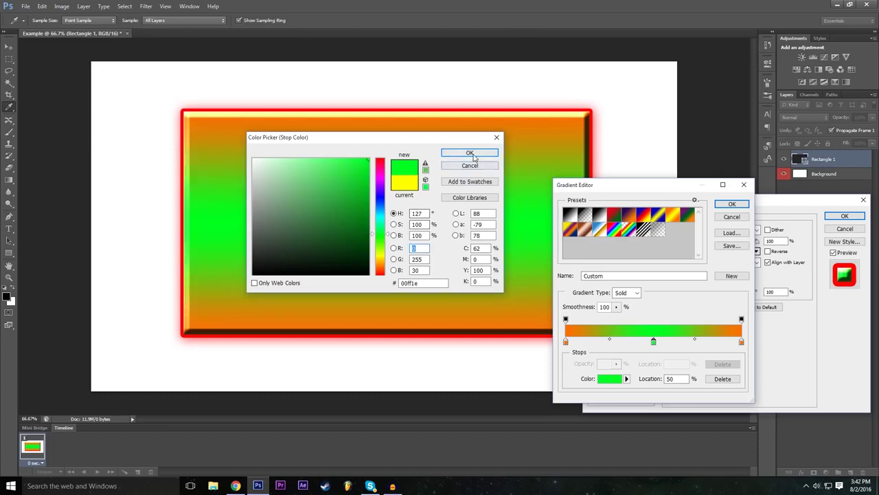
{"action": "left_click", "coordinate": [470, 152]}
{"action": "left_click", "coordinate": [730, 206]}
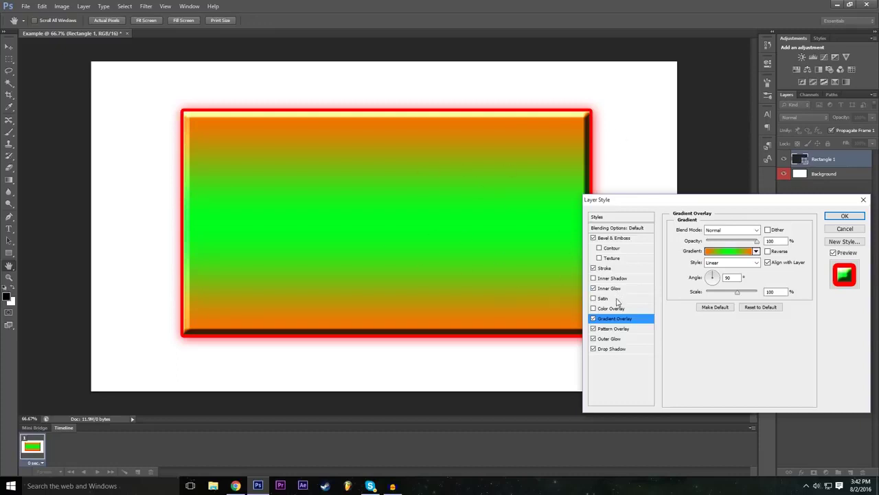
- Turn off the Gradient Overlay and apply the remaining layer style effects to the rectangle
{"action": "left_click", "coordinate": [593, 318]}
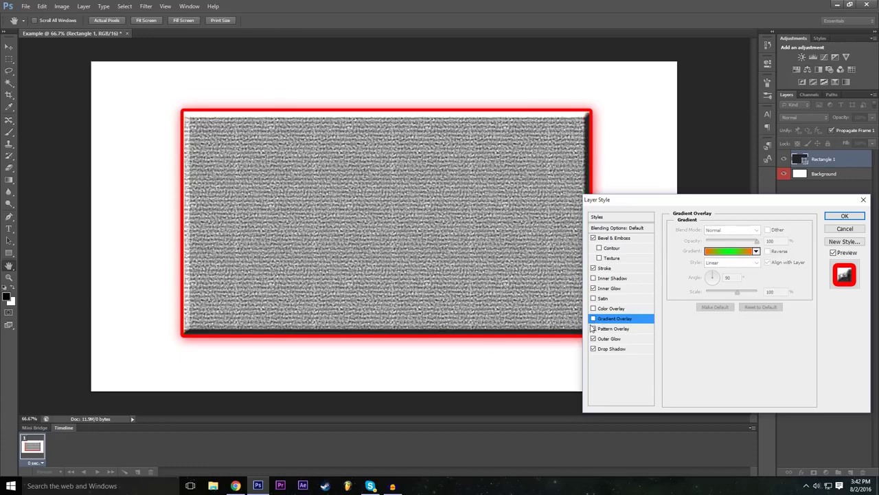
{"action": "left_click_drag", "start_coordinate": [705, 201], "coordinate": [353, 200]}
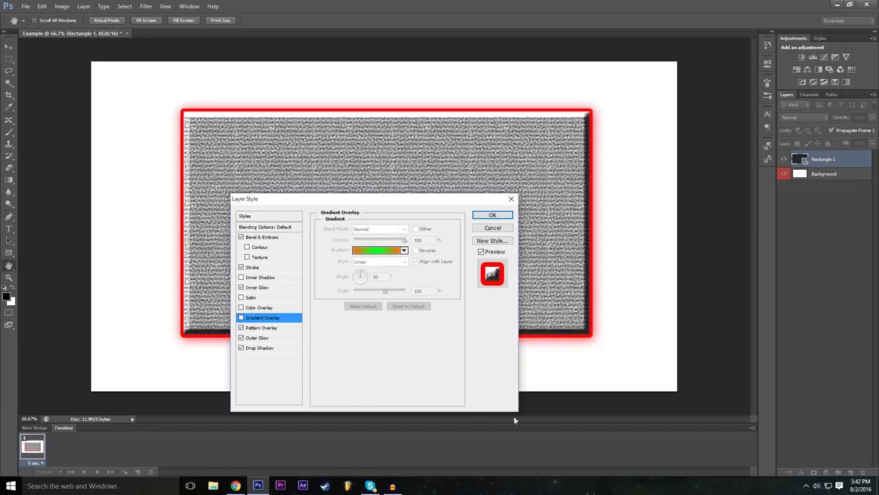
{"action": "left_click", "coordinate": [509, 219]}
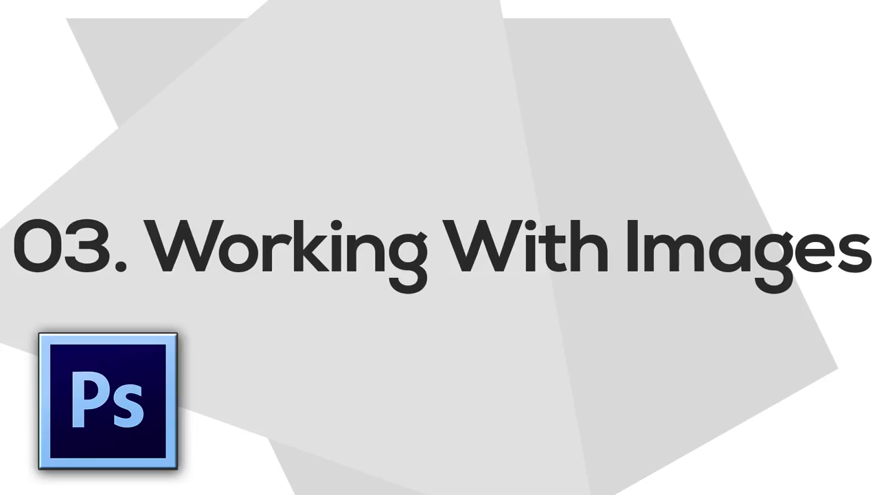
- Try placing the P1 image into the Example document, and cancel the placement
{"action": "left_click", "coordinate": [25, 6]}
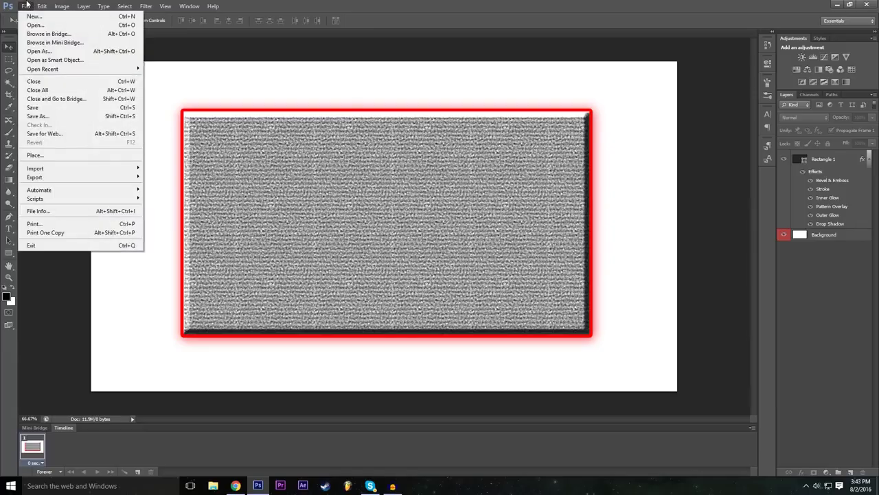
{"action": "left_click", "coordinate": [64, 155]}
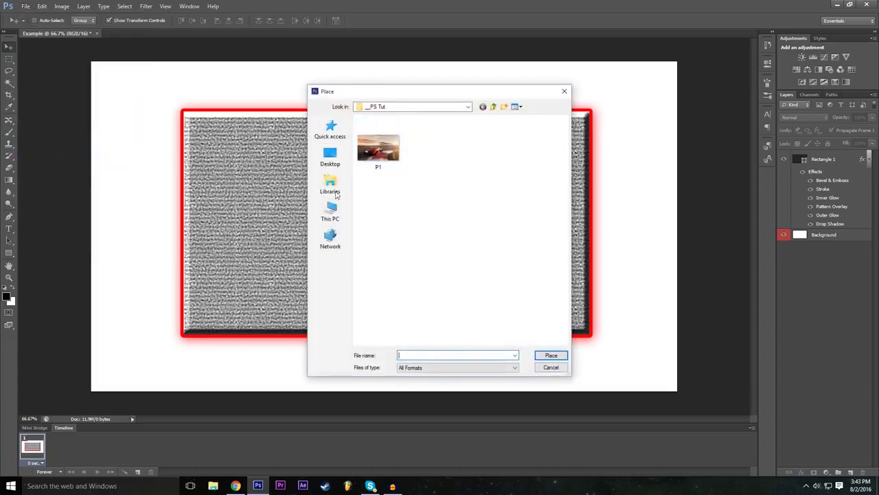
{"action": "left_click", "coordinate": [397, 159]}
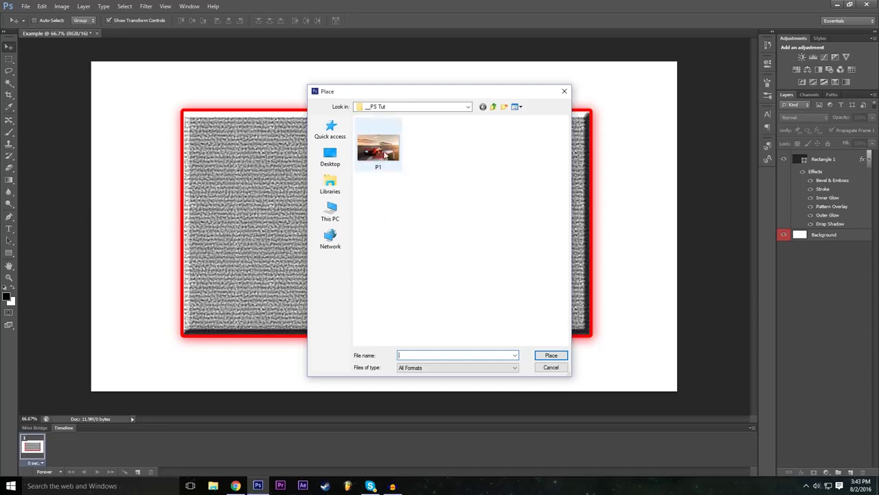
{"action": "left_click", "coordinate": [552, 355]}
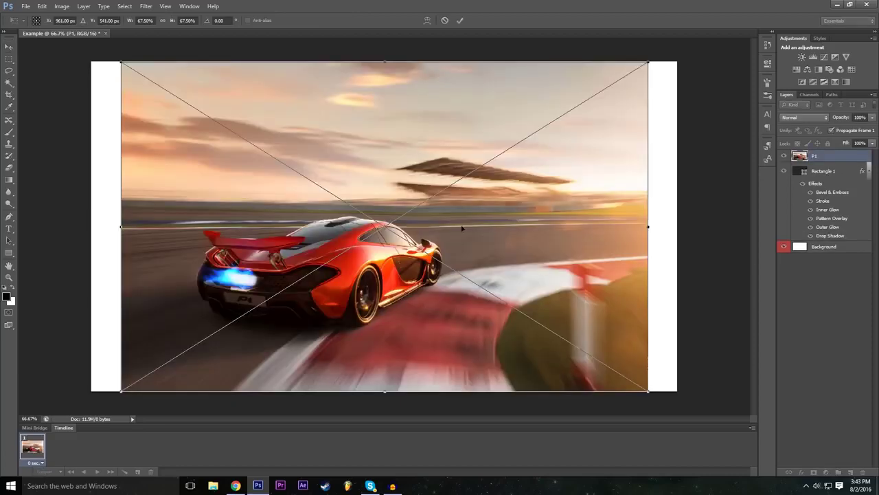
{"action": "left_click", "coordinate": [444, 20]}
- Open the P1 image as its own document
{"action": "left_click", "coordinate": [25, 6]}
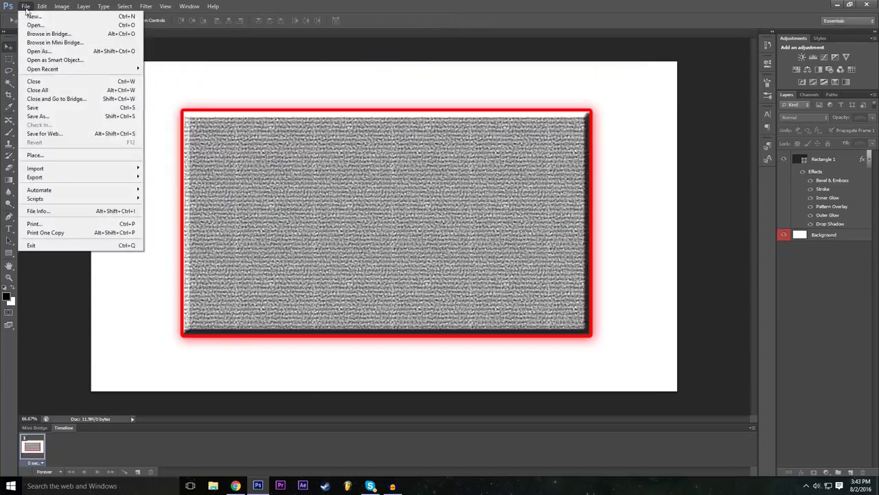
{"action": "left_click", "coordinate": [34, 24]}
{"action": "left_click", "coordinate": [380, 150]}
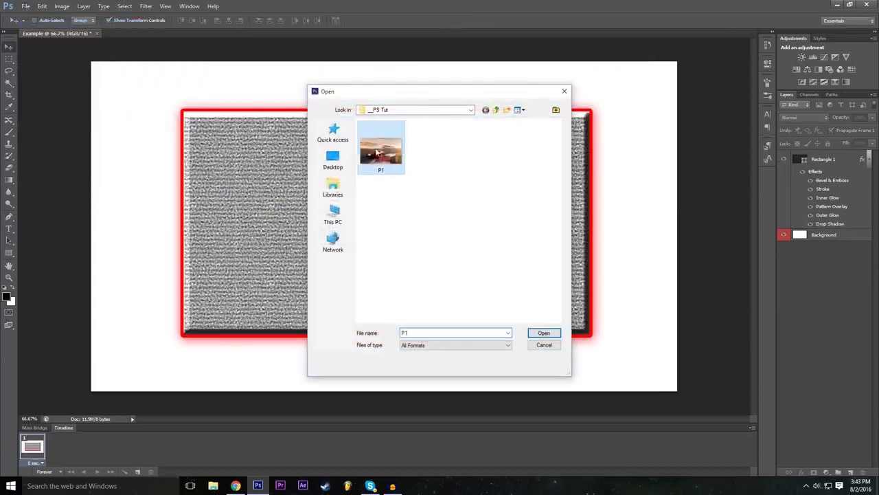
{"action": "left_click", "coordinate": [544, 332]}
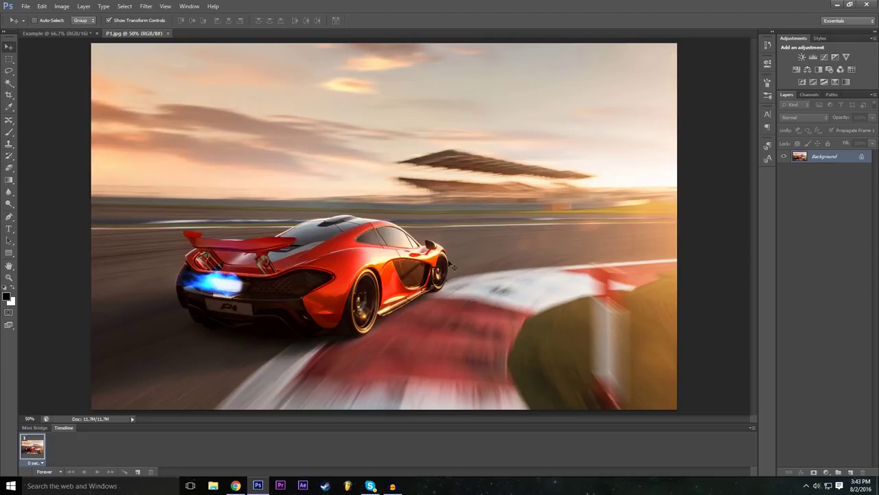
{"action": "left_click", "coordinate": [81, 34]}
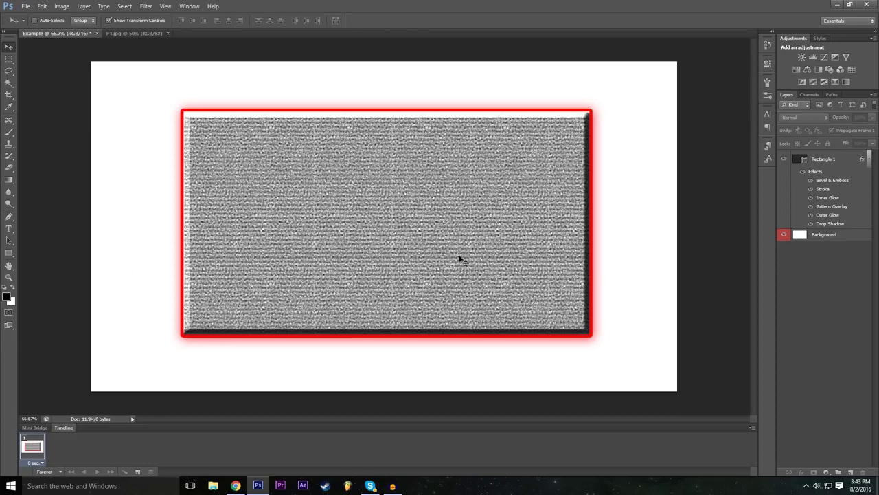
{"action": "left_click", "coordinate": [136, 32]}
{"action": "left_click", "coordinate": [26, 6]}
{"action": "left_click", "coordinate": [52, 156]}
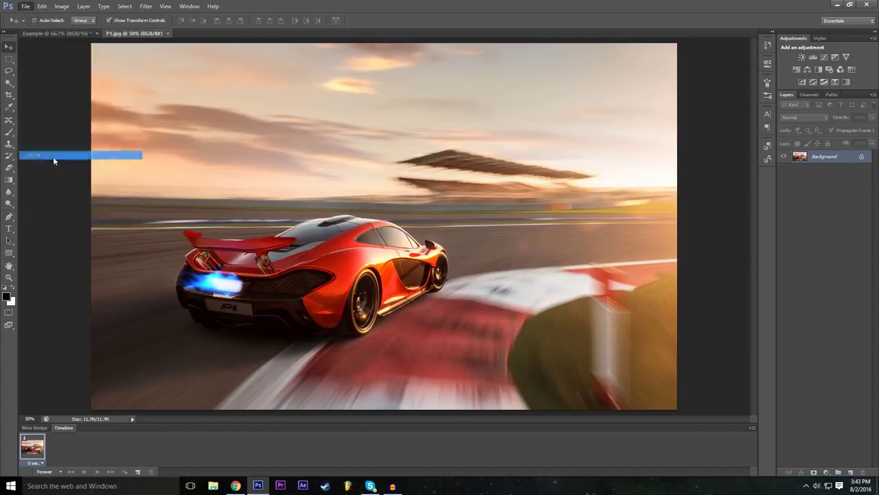
{"action": "left_click", "coordinate": [552, 368]}
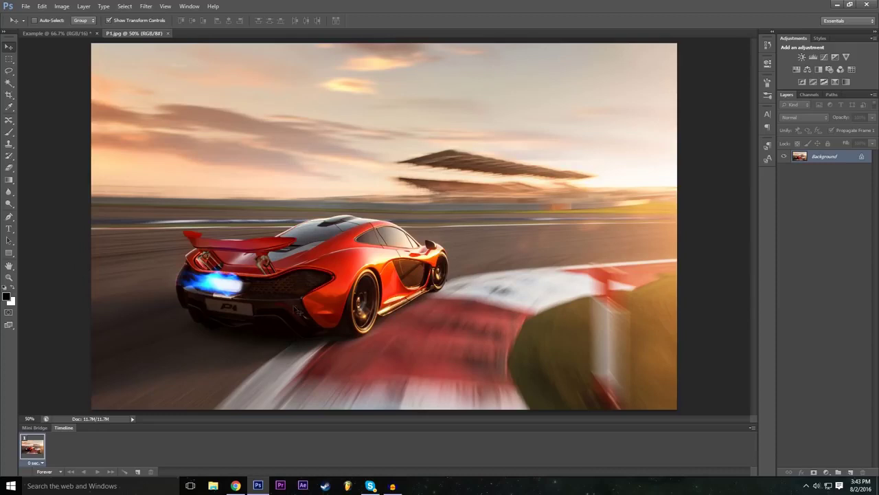
- Choose the Lasso tool, and examine the car at 100% zoom before returning the view to 50%
{"action": "left_click", "coordinate": [8, 70]}
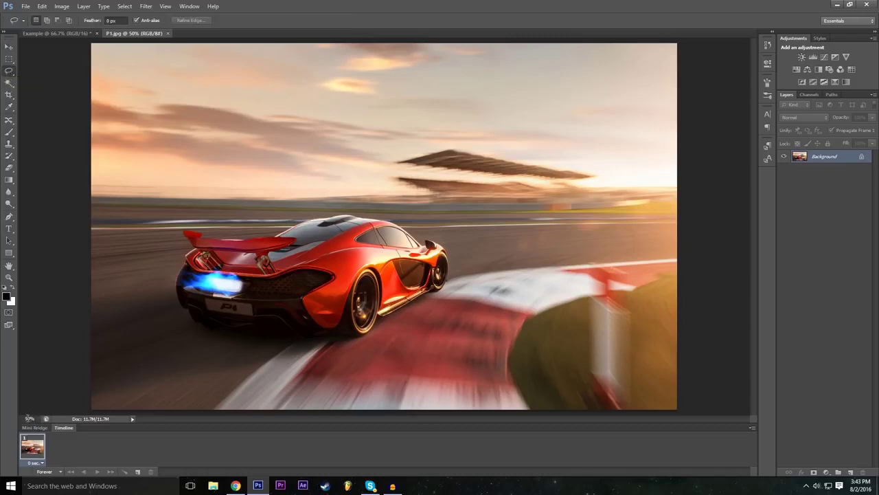
{"action": "left_click", "coordinate": [29, 419]}
{"action": "type", "text": "2"}
{"action": "type", "text": "00"}
{"action": "key", "text": "Return"}
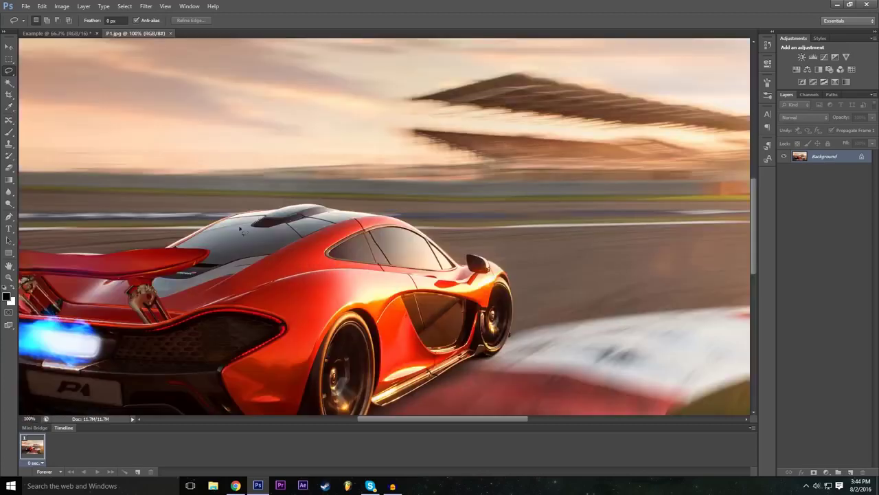
{"action": "scroll", "coordinate": [241, 230], "scroll_direction": "down", "scroll_amount": 1}
{"action": "scroll", "coordinate": [448, 226], "scroll_direction": "down", "scroll_amount": 1}
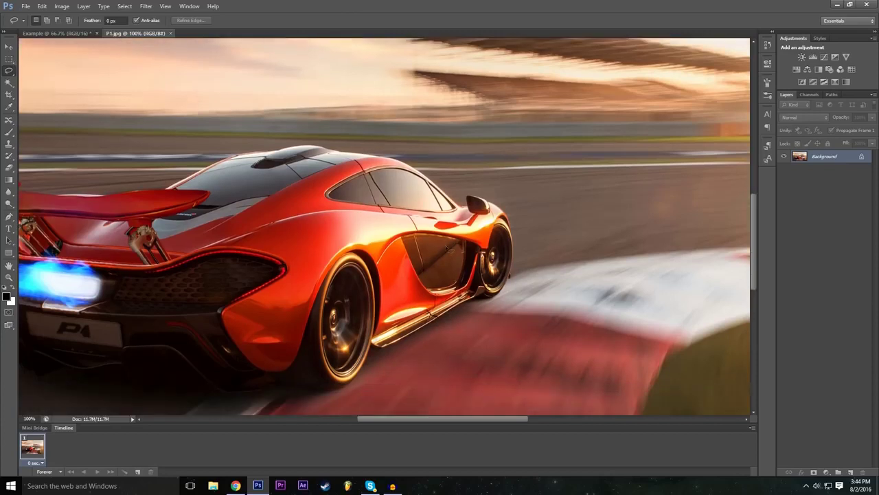
{"action": "scroll", "coordinate": [368, 357], "scroll_direction": "down", "scroll_amount": 1}
{"action": "left_click_drag", "start_coordinate": [400, 421], "coordinate": [374, 421]}
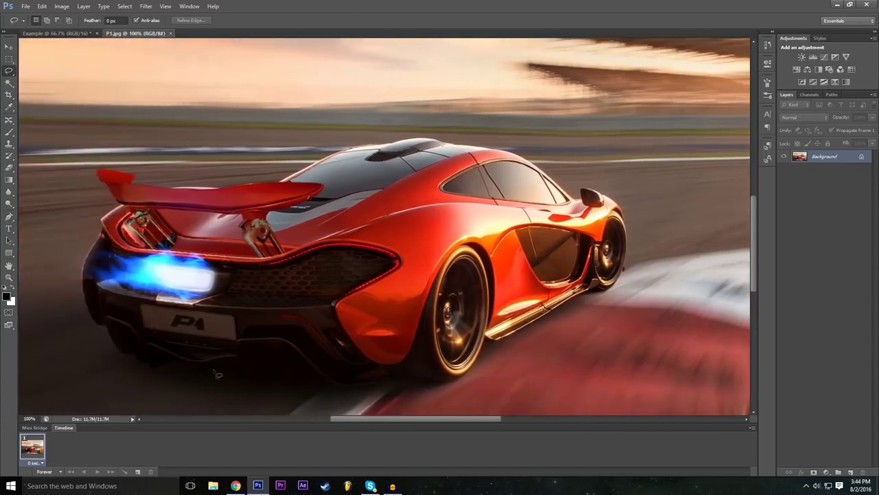
{"action": "left_click", "coordinate": [30, 419]}
{"action": "type", "text": "50"}
{"action": "key", "text": "Return"}
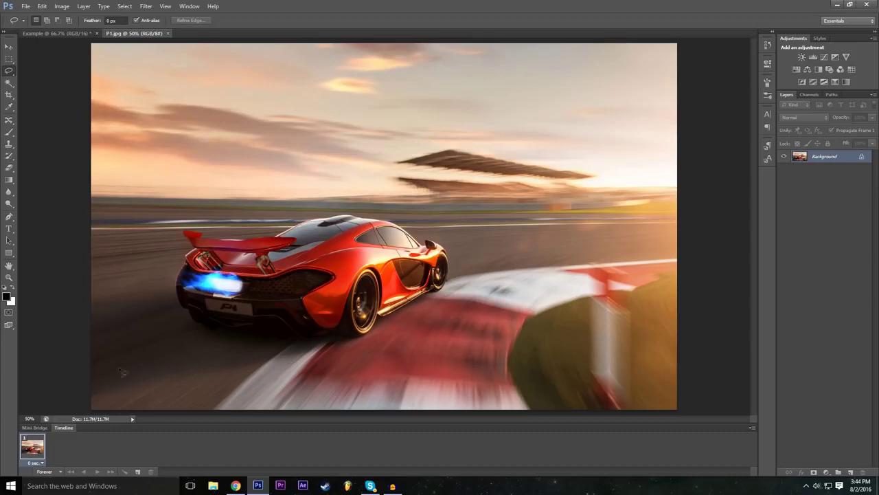
- Trace a closed freehand Lasso selection around the whole red car at 100% zoom
{"action": "left_click", "coordinate": [30, 418]}
{"action": "type", "text": "1200"}
{"action": "type", "text": "100"}
{"action": "key", "text": "Return"}
{"action": "scroll", "coordinate": [111, 218], "scroll_direction": "down", "scroll_amount": 8}
{"action": "left_click_drag", "start_coordinate": [444, 419], "coordinate": [418, 419]}
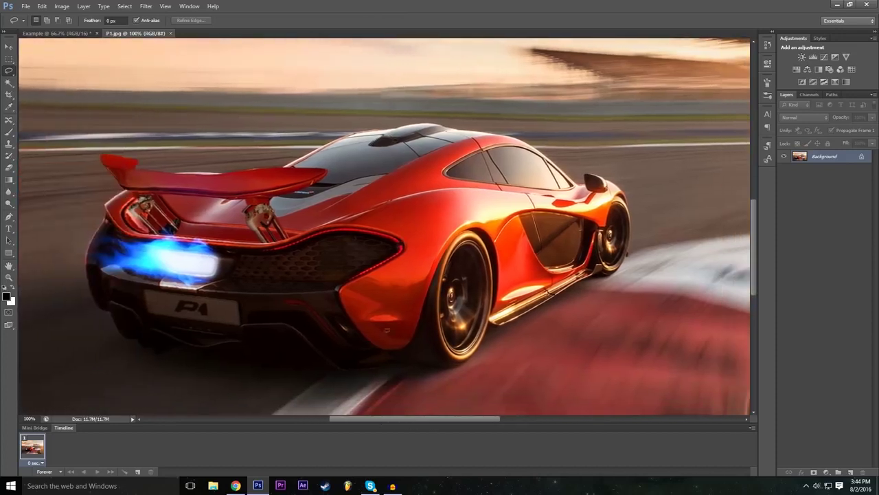
{"action": "scroll", "coordinate": [755, 243], "scroll_direction": "down", "scroll_amount": 1}
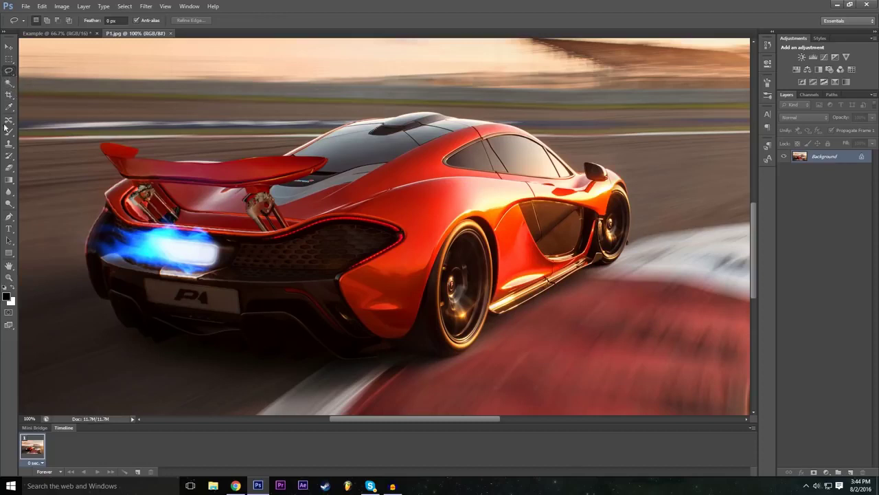
{"action": "mouse_move", "coordinate": [112, 302]}
{"action": "left_mouse_down"}
{"action": "mouse_move", "coordinate": [124, 327]}
{"action": "mouse_move", "coordinate": [157, 343]}
{"action": "mouse_move", "coordinate": [252, 353]}
{"action": "mouse_move", "coordinate": [266, 367]}
{"action": "mouse_move", "coordinate": [320, 355]}
{"action": "mouse_move", "coordinate": [351, 364]}
{"action": "mouse_move", "coordinate": [439, 359]}
{"action": "left_mouse_up"}
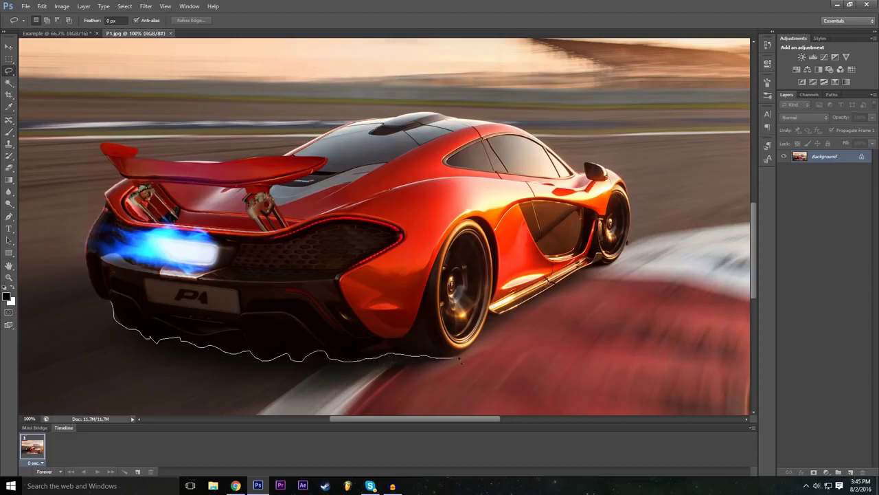
{"action": "mouse_move", "coordinate": [494, 318]}
{"action": "left_mouse_down"}
{"action": "mouse_move", "coordinate": [610, 268]}
{"action": "mouse_move", "coordinate": [628, 239]}
{"action": "left_mouse_up"}
{"action": "mouse_move", "coordinate": [616, 173]}
{"action": "left_mouse_down"}
{"action": "mouse_move", "coordinate": [588, 164]}
{"action": "mouse_move", "coordinate": [582, 176]}
{"action": "mouse_move", "coordinate": [507, 125]}
{"action": "mouse_move", "coordinate": [428, 112]}
{"action": "mouse_move", "coordinate": [369, 119]}
{"action": "mouse_move", "coordinate": [284, 159]}
{"action": "mouse_move", "coordinate": [251, 161]}
{"action": "left_mouse_up"}
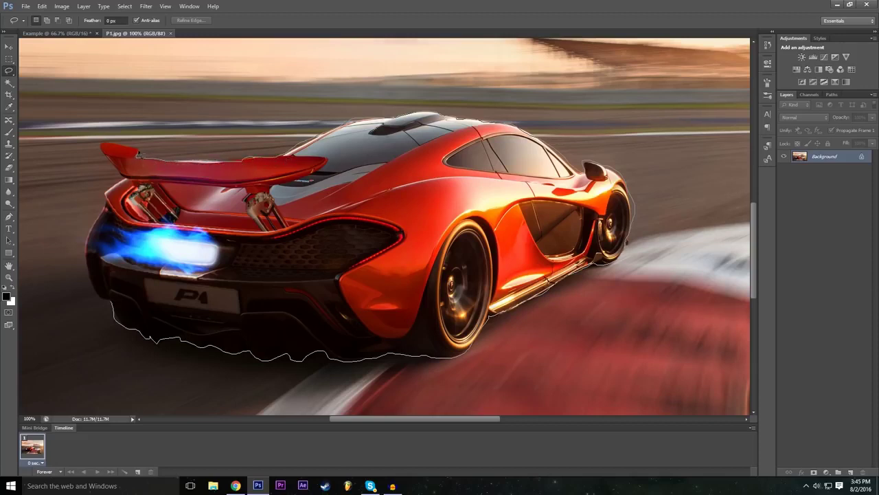
{"action": "mouse_move", "coordinate": [132, 149]}
{"action": "left_mouse_down"}
{"action": "mouse_move", "coordinate": [103, 146]}
{"action": "mouse_move", "coordinate": [123, 181]}
{"action": "mouse_move", "coordinate": [89, 253]}
{"action": "mouse_move", "coordinate": [93, 281]}
{"action": "mouse_move", "coordinate": [118, 309]}
{"action": "left_mouse_up"}
- Zoom back out to 50% and convert the locked Background into a regular layer named Mclaren
{"action": "scroll", "coordinate": [405, 294], "scroll_direction": "down", "scroll_amount": 1}
{"action": "scroll", "coordinate": [405, 294], "scroll_direction": "up", "scroll_amount": 1}
{"action": "left_click", "coordinate": [30, 419]}
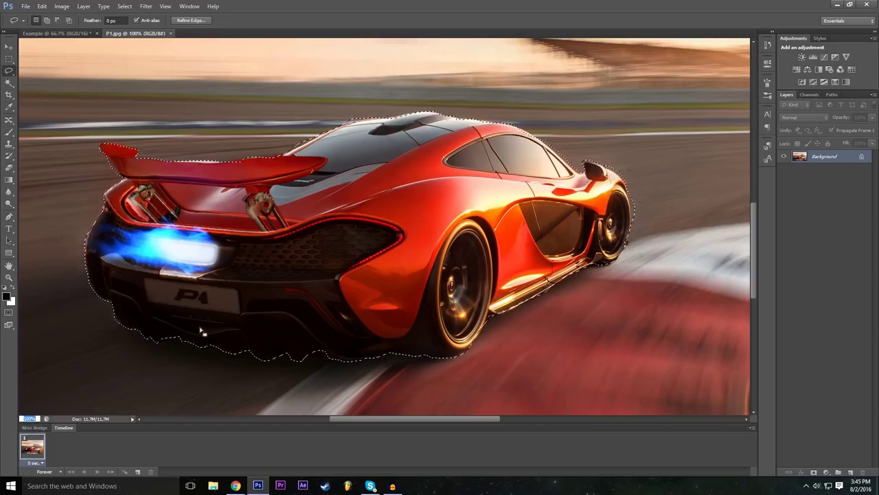
{"action": "type", "text": "50"}
{"action": "key", "text": "Return"}
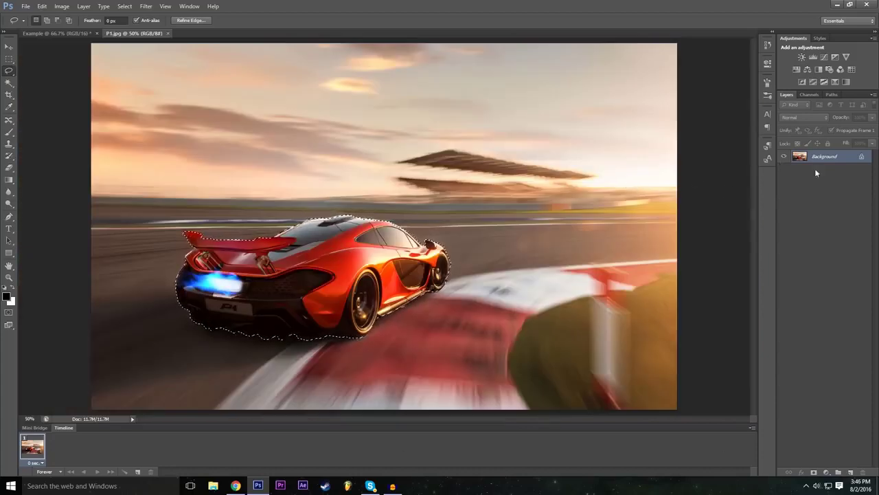
{"action": "double_click", "coordinate": [863, 158]}
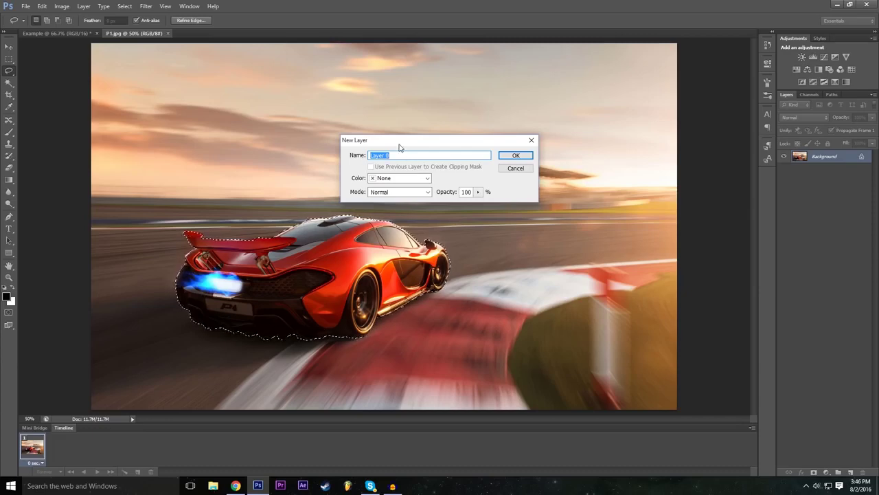
{"action": "type", "text": "Mclaren"}
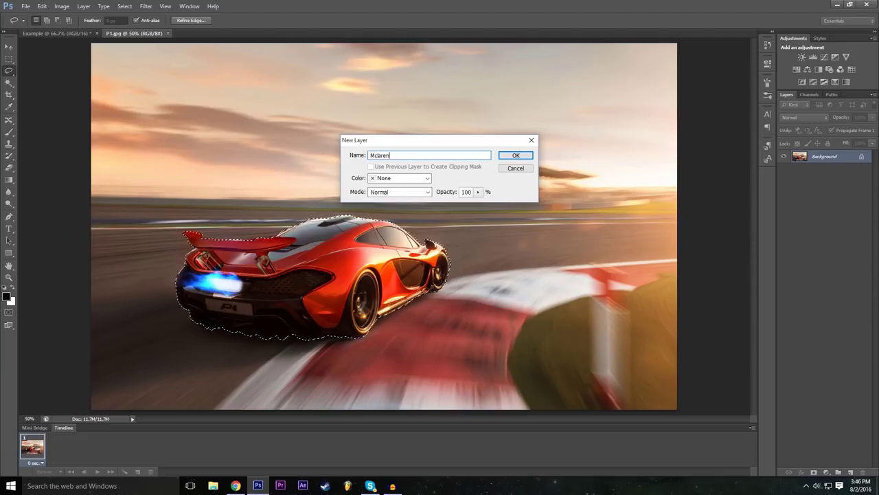
{"action": "key", "text": "Return"}
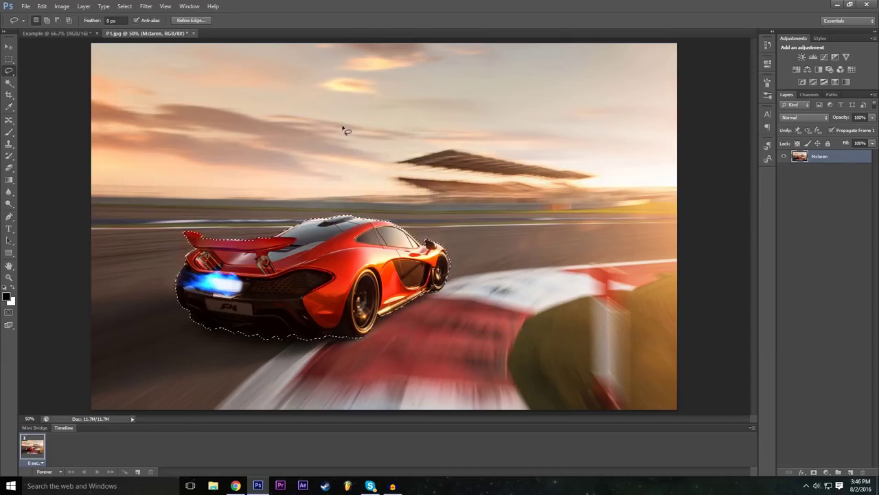
- Copy the selected car onto its own layer, and toggle the Mclaren layer's visibility to check the cutout
{"action": "key", "text": "ctrl+c"}
{"action": "key", "text": "ctrl+v"}
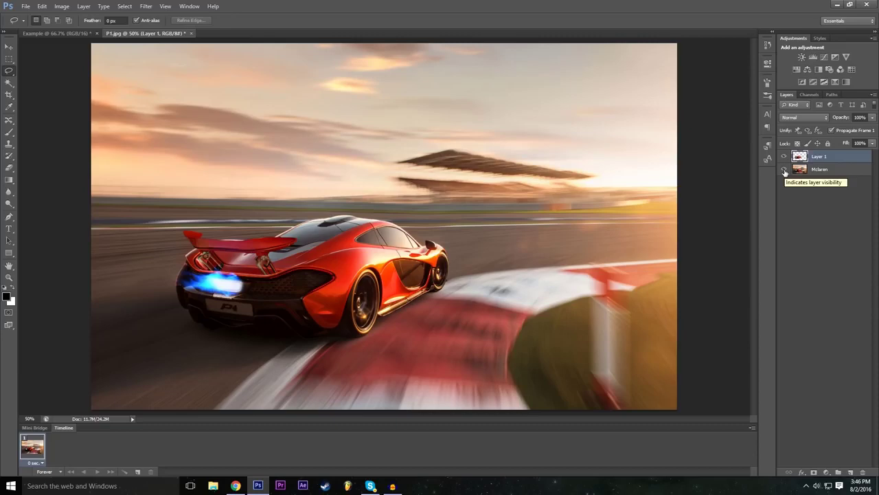
{"action": "left_click", "coordinate": [784, 169]}
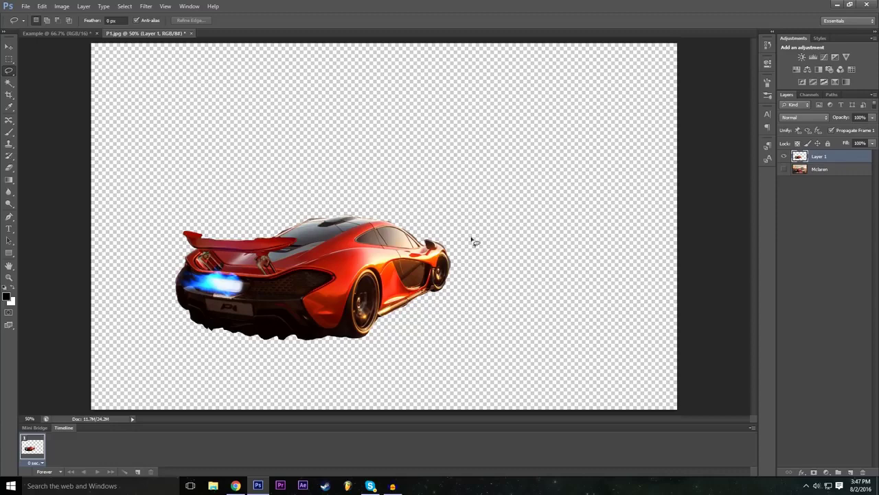
{"action": "left_click", "coordinate": [785, 169]}
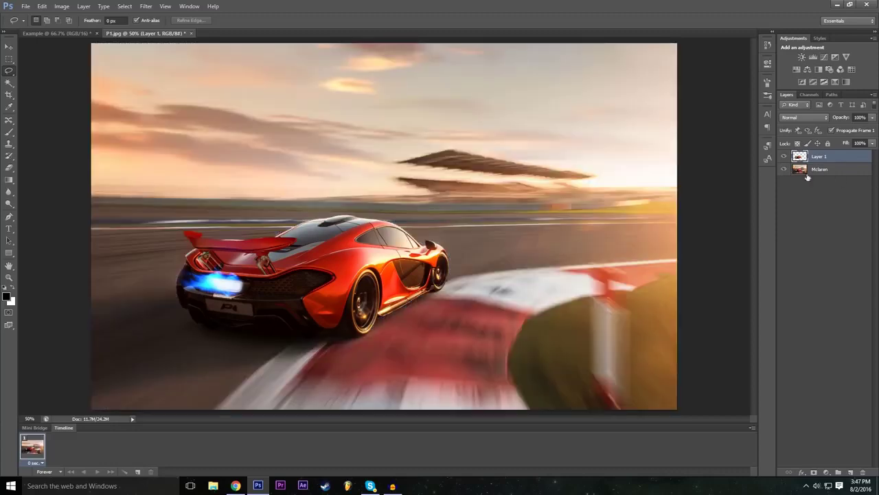
- Move the cut-out car around the image with the Move tool, leaving it up and to the right of the original car
{"action": "left_click", "coordinate": [8, 46]}
{"action": "mouse_move", "coordinate": [354, 268]}
{"action": "left_mouse_down"}
{"action": "mouse_move", "coordinate": [489, 282]}
{"action": "mouse_move", "coordinate": [364, 257]}
{"action": "left_mouse_up"}
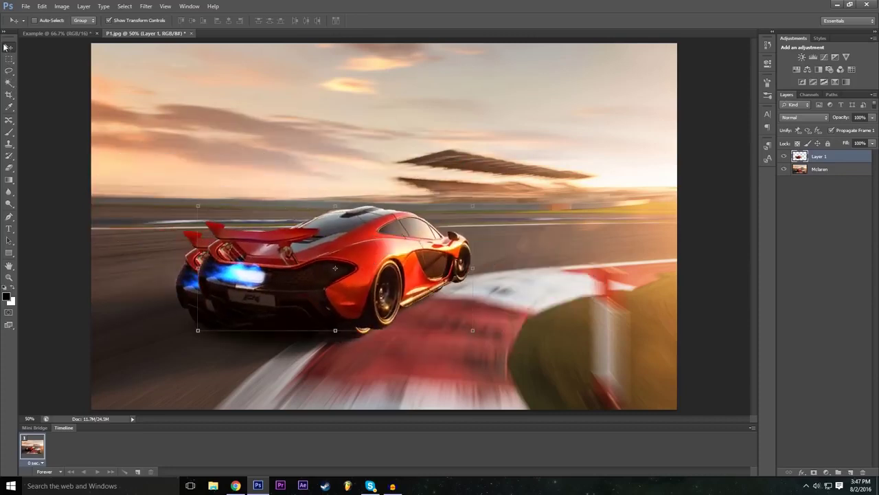
{"action": "left_click_drag", "start_coordinate": [387, 264], "coordinate": [406, 211]}
{"action": "left_click_drag", "start_coordinate": [359, 250], "coordinate": [442, 295]}
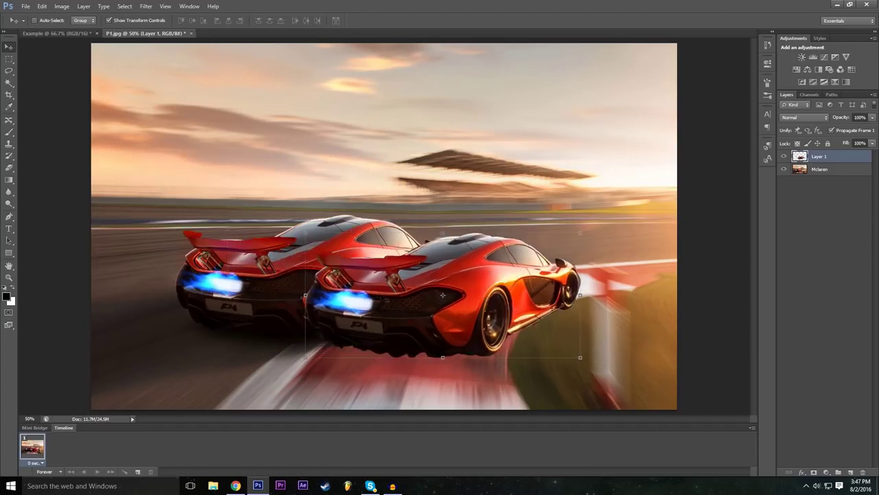
{"action": "left_click_drag", "start_coordinate": [452, 309], "coordinate": [388, 272]}
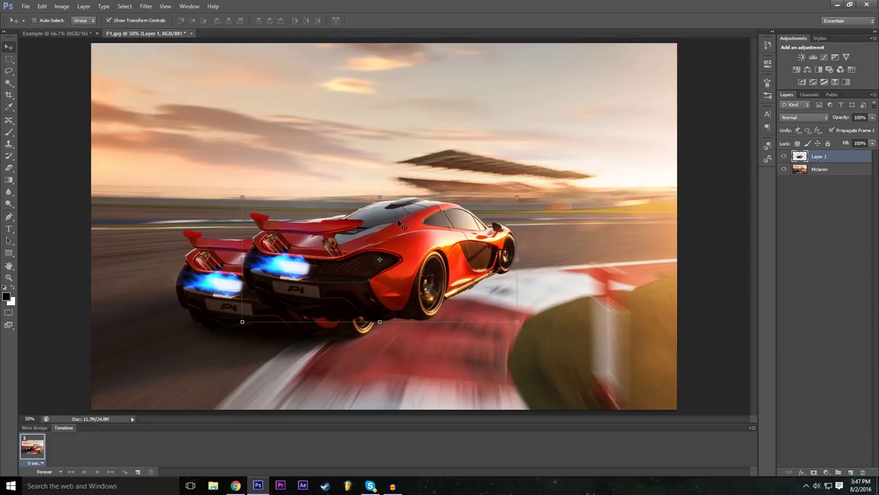
- Try flipping the cut-out car upside down in Free Transform with a height of -100%, and restore its height to 100%
{"action": "key", "text": "ctrl+t"}
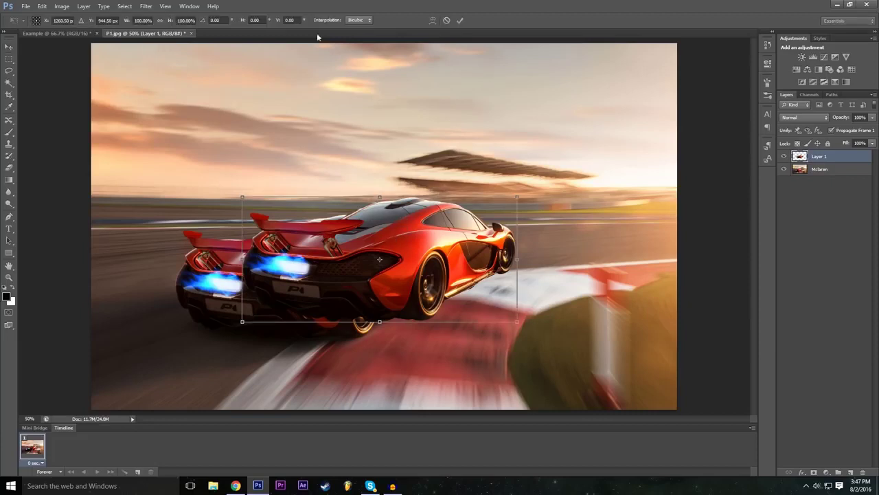
{"action": "left_click", "coordinate": [177, 20]}
{"action": "type", "text": "-100"}
{"action": "key", "text": "Return"}
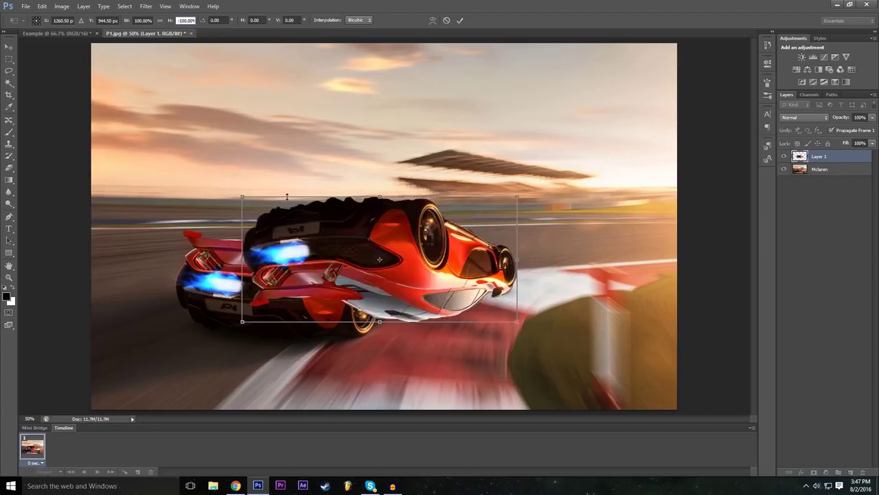
{"action": "key", "text": "BackSpace"}
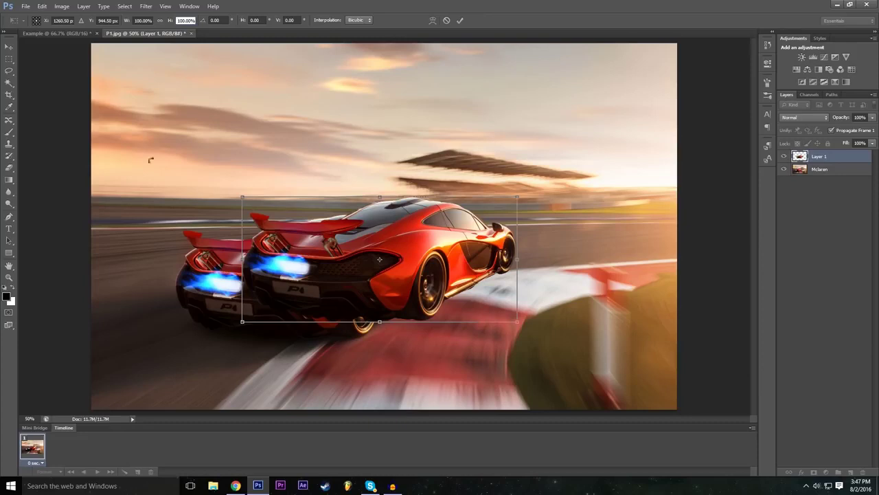
- Mirror the cut-out car horizontally with a width of -100% and place it beside the original, partly beyond the image's right edge
{"action": "left_click", "coordinate": [140, 20]}
{"action": "type", "text": "-"}
{"action": "left_click_drag", "start_coordinate": [379, 259], "coordinate": [595, 309]}
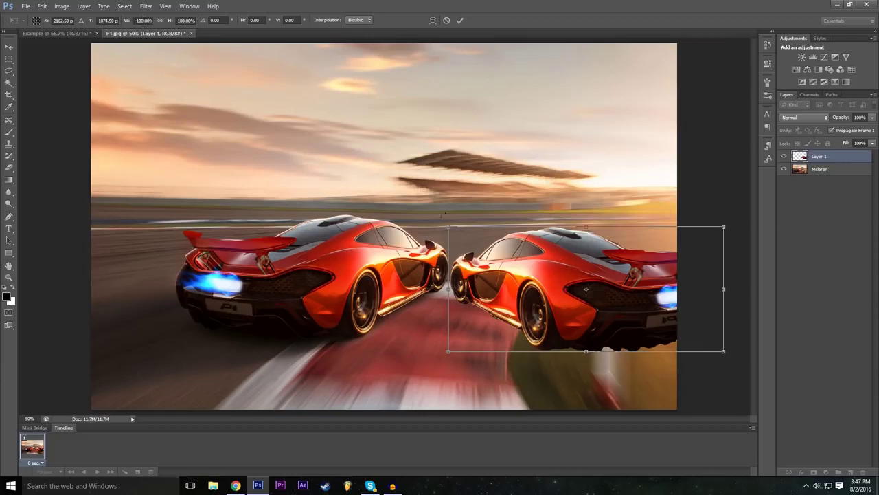
- Try narrowing the mirrored car over the original, reset its width to -100%, and move it back beside the original car
{"action": "left_click_drag", "start_coordinate": [528, 297], "coordinate": [313, 262]}
{"action": "left_click_drag", "start_coordinate": [511, 253], "coordinate": [448, 252]}
{"action": "left_click", "coordinate": [142, 21]}
{"action": "double_click", "coordinate": [149, 18]}
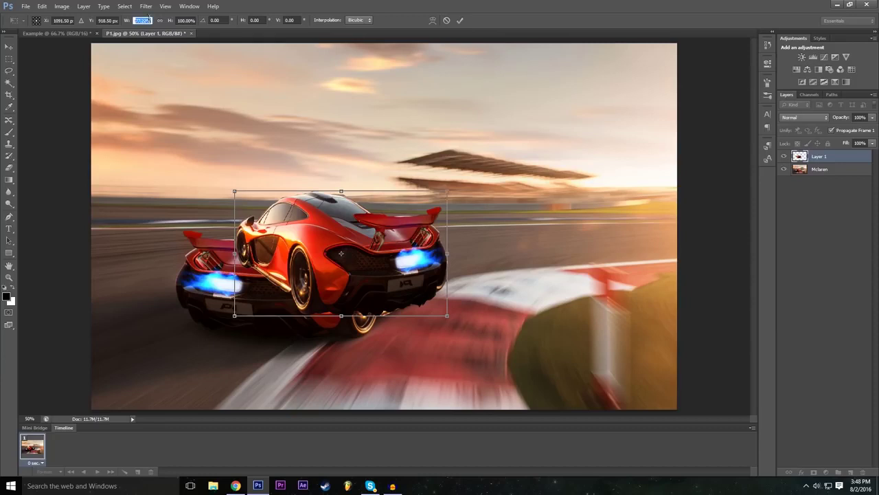
{"action": "type", "text": "100"}
{"action": "left_click_drag", "start_coordinate": [341, 253], "coordinate": [588, 286]}
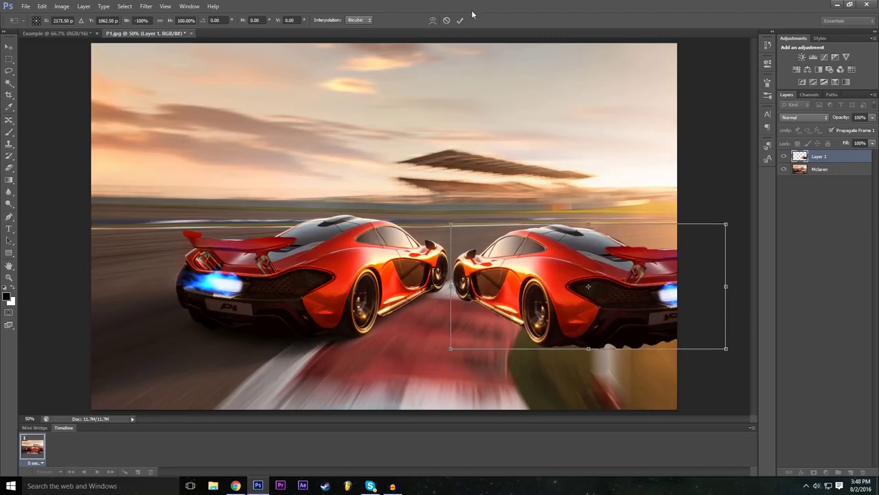
- Rotate the mirrored car about 9° clockwise, shift it slightly down, and apply the transform
{"action": "left_click_drag", "start_coordinate": [453, 213], "coordinate": [465, 202]}
{"action": "left_click_drag", "start_coordinate": [552, 263], "coordinate": [553, 283]}
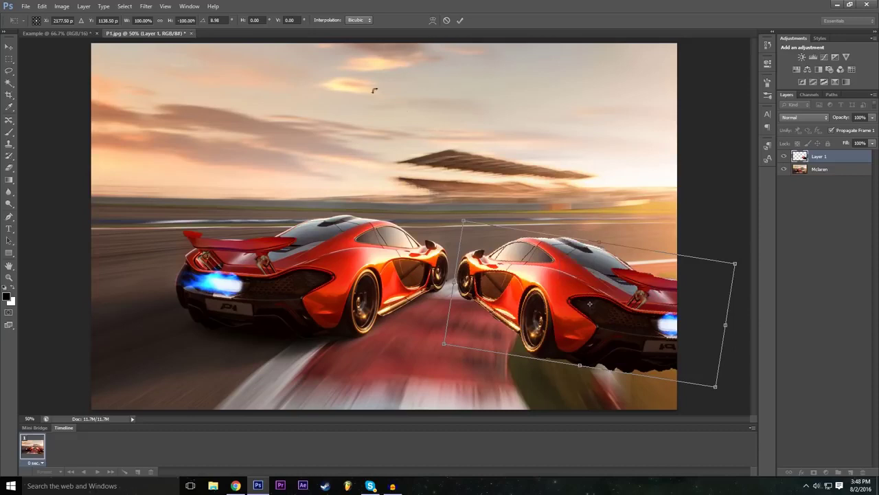
{"action": "left_click", "coordinate": [460, 20]}
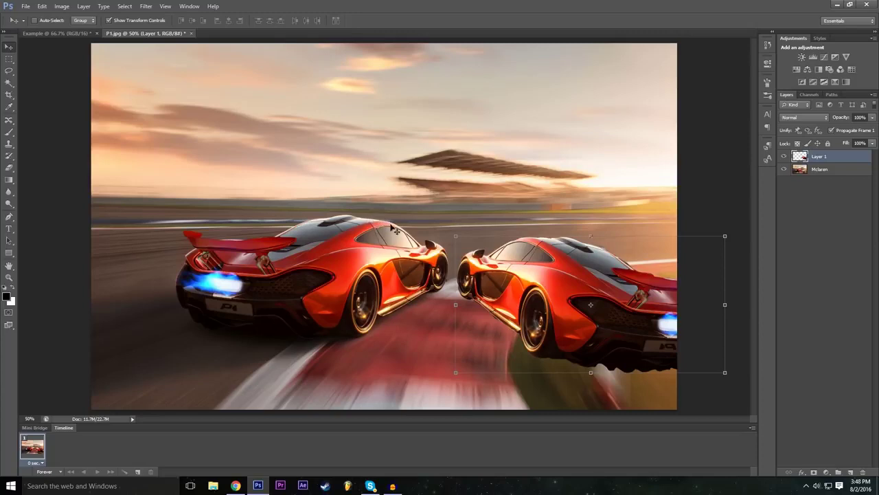
- Add a Drop Shadow layer style to the cut-out car's layer and enlarge the shadow's size
{"action": "left_click", "coordinate": [802, 471]}
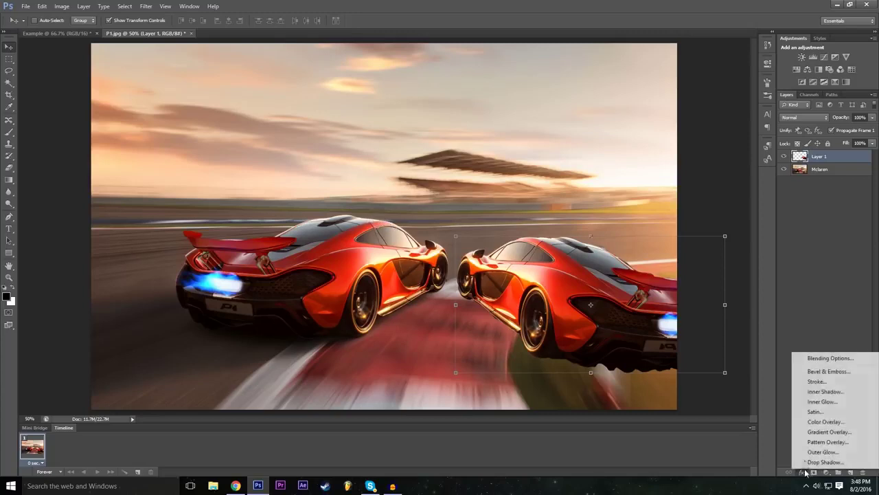
{"action": "left_click", "coordinate": [812, 358]}
{"action": "left_click_drag", "start_coordinate": [416, 199], "coordinate": [374, 150]}
{"action": "left_click", "coordinate": [199, 299]}
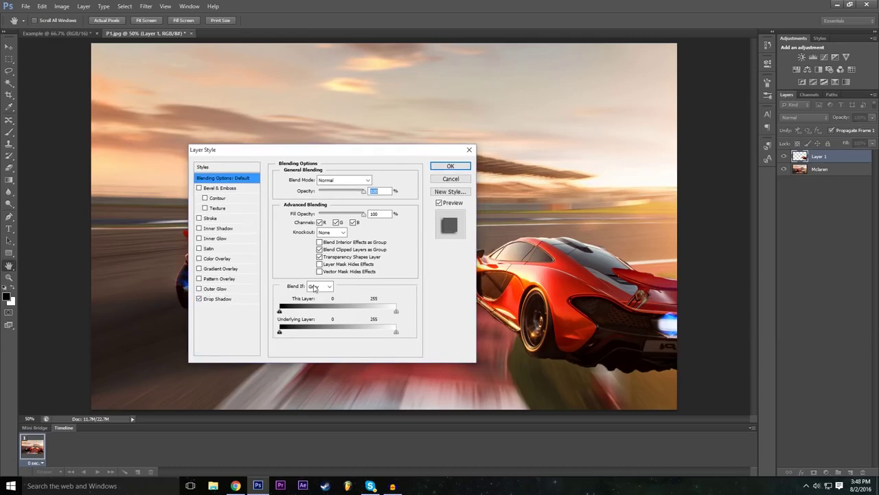
{"action": "left_click_drag", "start_coordinate": [335, 149], "coordinate": [270, 151]}
{"action": "left_click", "coordinate": [173, 302]}
{"action": "left_click", "coordinate": [259, 241]}
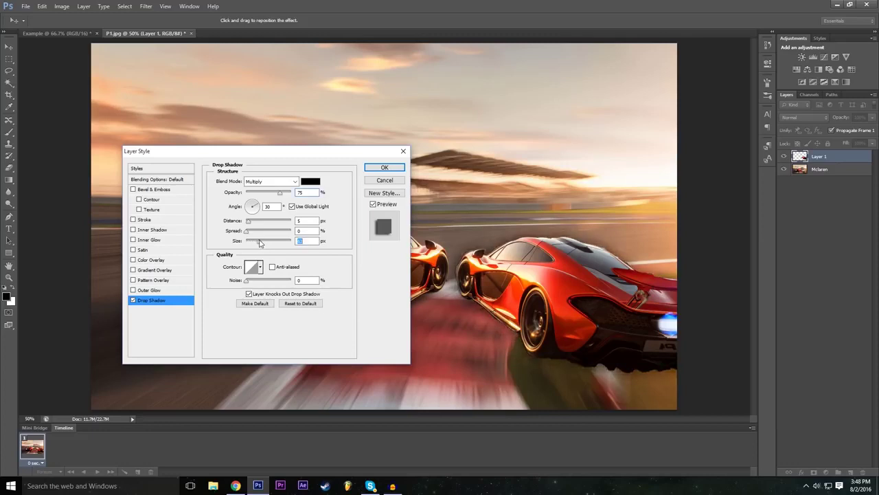
- Add an enlarged Outer Glow to the cut-out car, apply the layer styles, and deselect the layers
{"action": "left_click", "coordinate": [170, 291]}
{"action": "left_click", "coordinate": [261, 260]}
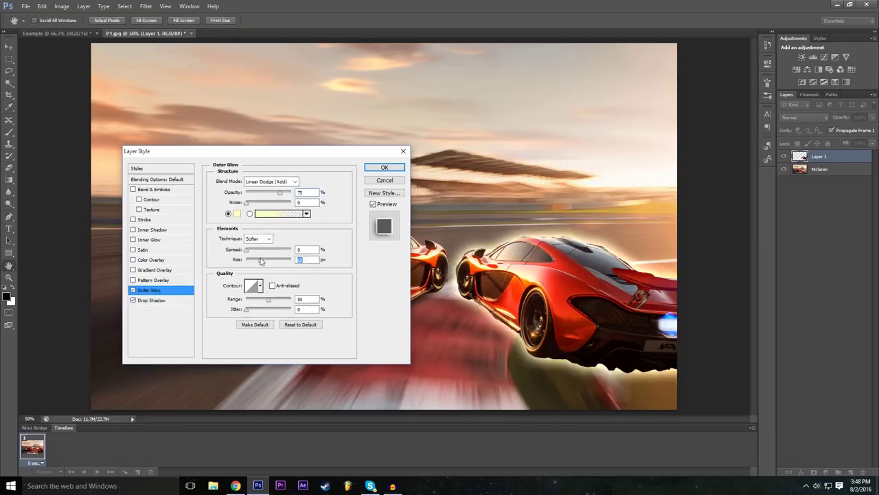
{"action": "left_click_drag", "start_coordinate": [313, 160], "coordinate": [352, 174]}
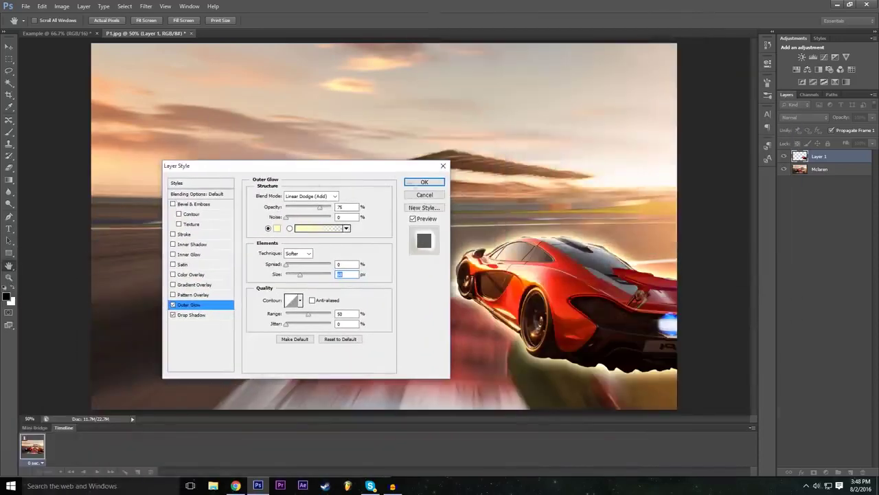
{"action": "left_click", "coordinate": [438, 183]}
{"action": "left_click", "coordinate": [835, 317]}
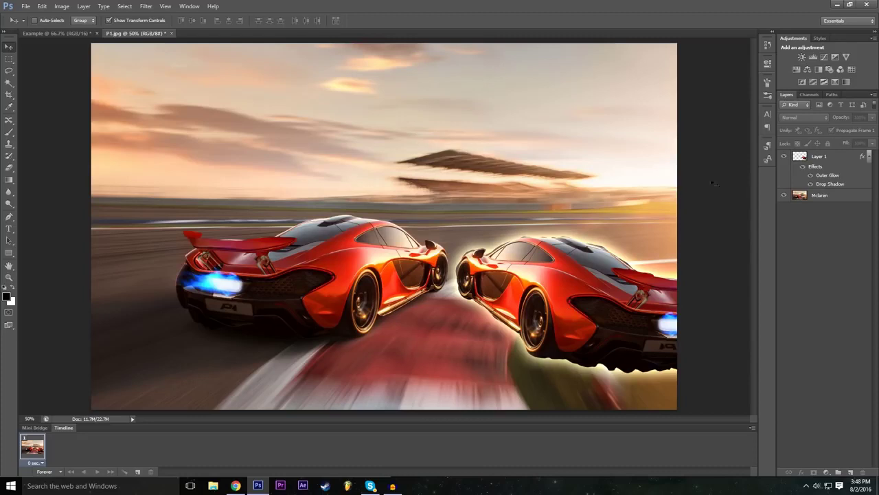
{"action": "left_click", "coordinate": [797, 162]}
{"action": "left_click", "coordinate": [821, 293]}
- Add a Brightness/Contrast adjustment layer above the other layers with color None, Normal mode and 100% opacity
{"action": "left_click", "coordinate": [85, 6]}
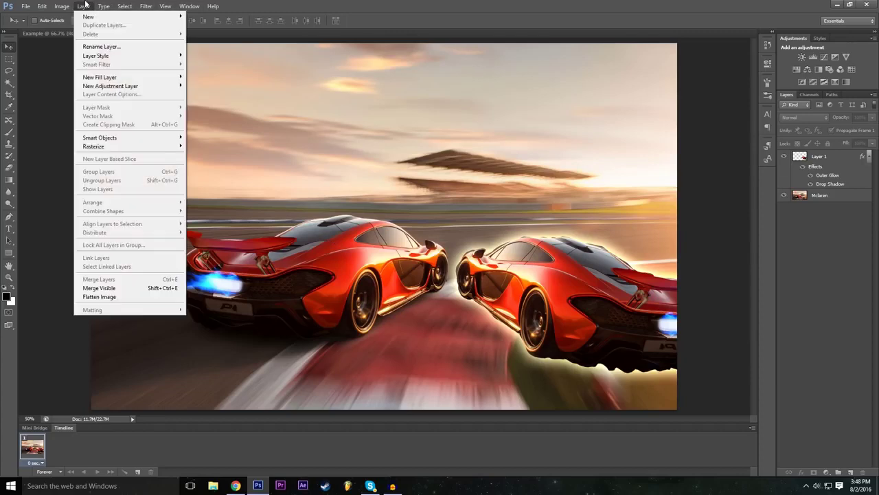
{"action": "mouse_move", "coordinate": [95, 18]}
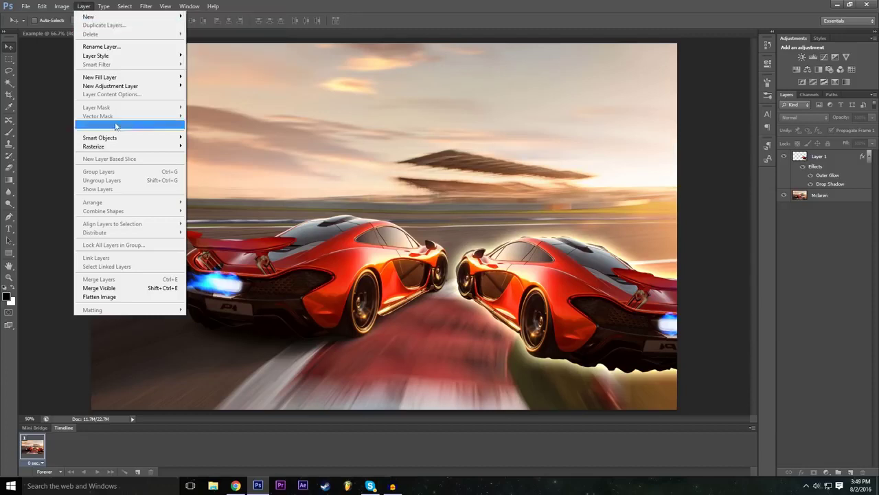
{"action": "mouse_move", "coordinate": [127, 86]}
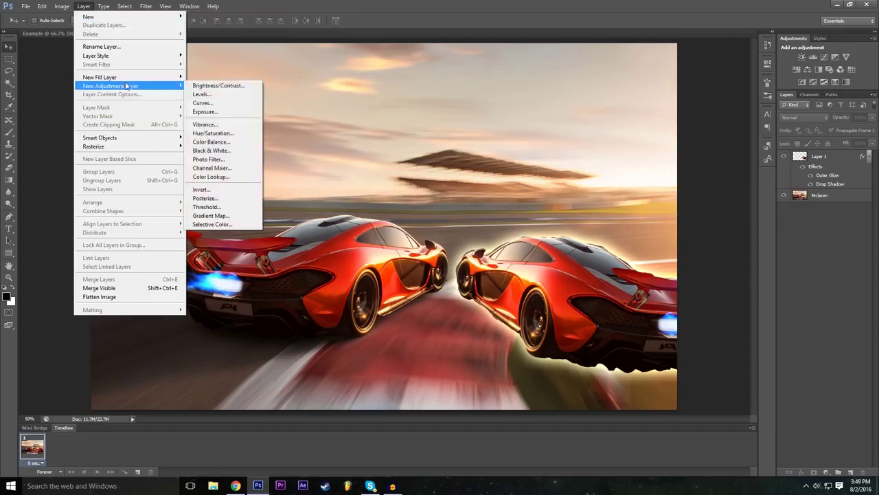
{"action": "left_click", "coordinate": [235, 89]}
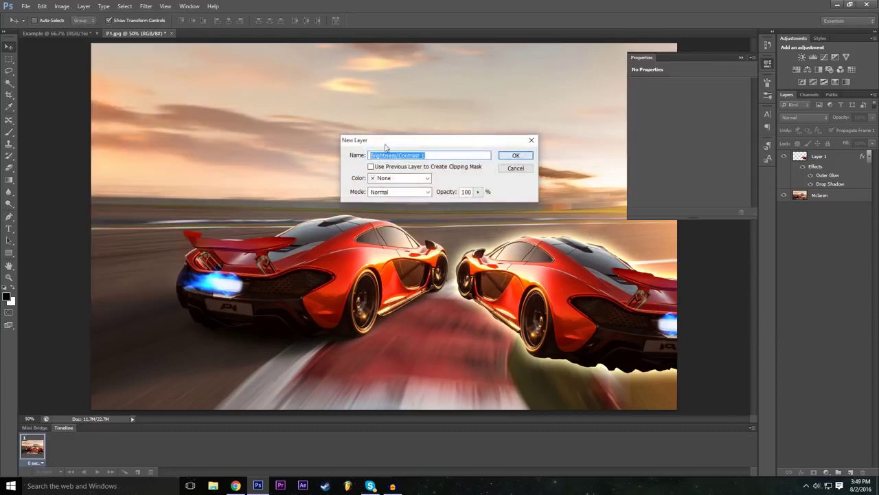
{"action": "left_click", "coordinate": [409, 178]}
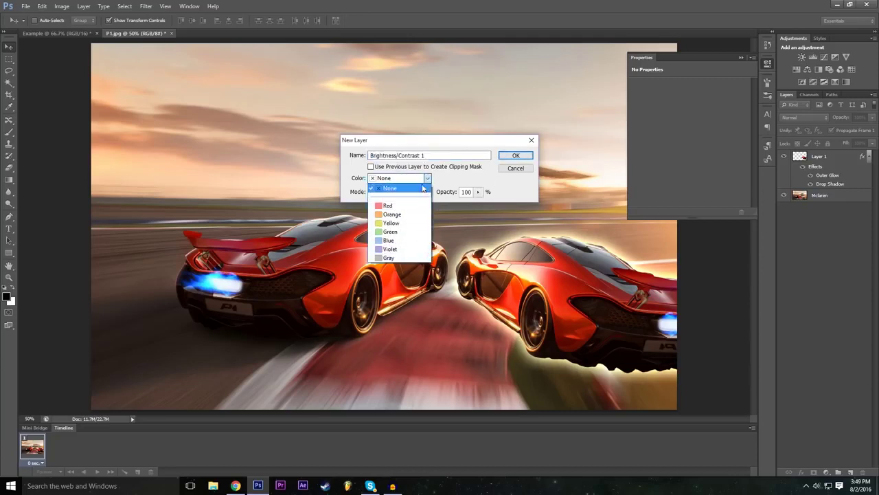
{"action": "left_click", "coordinate": [388, 187]}
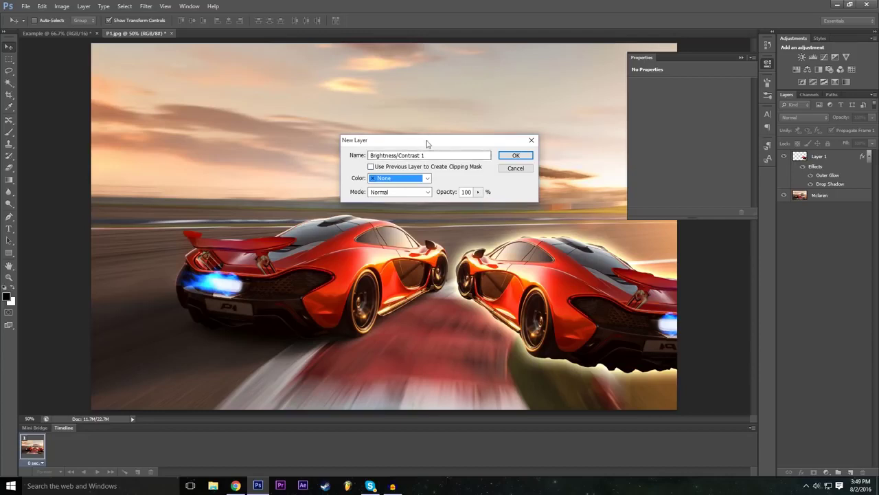
{"action": "left_click", "coordinate": [516, 157]}
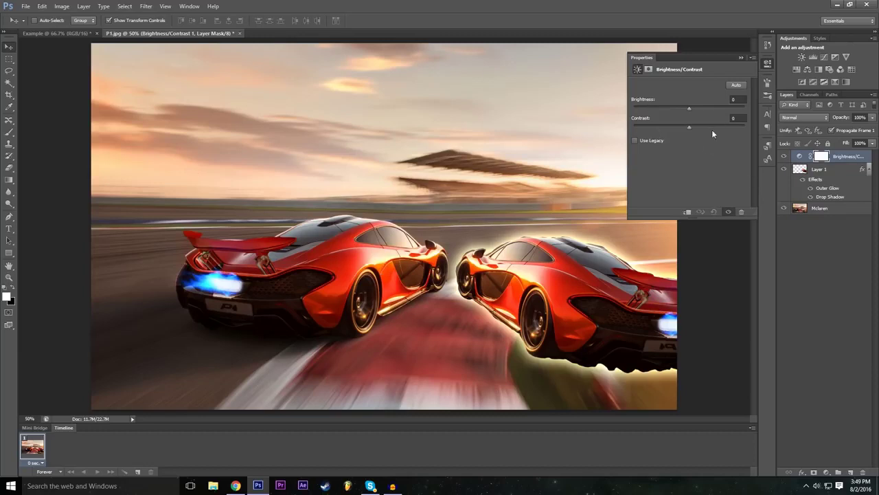
- Set the adjustment's contrast to 40 and brightness to -7, and toggle its visibility to compare the image with and without it
{"action": "left_click_drag", "start_coordinate": [688, 125], "coordinate": [619, 152]}
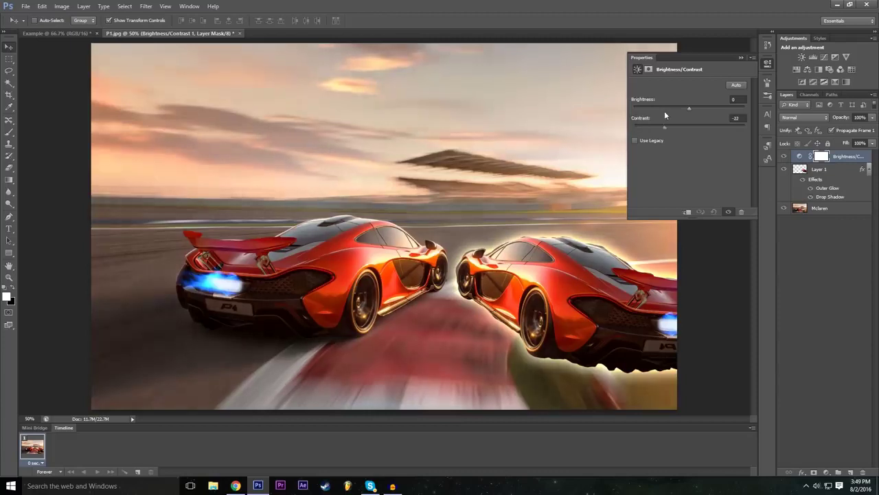
{"action": "left_click_drag", "start_coordinate": [678, 106], "coordinate": [709, 130]}
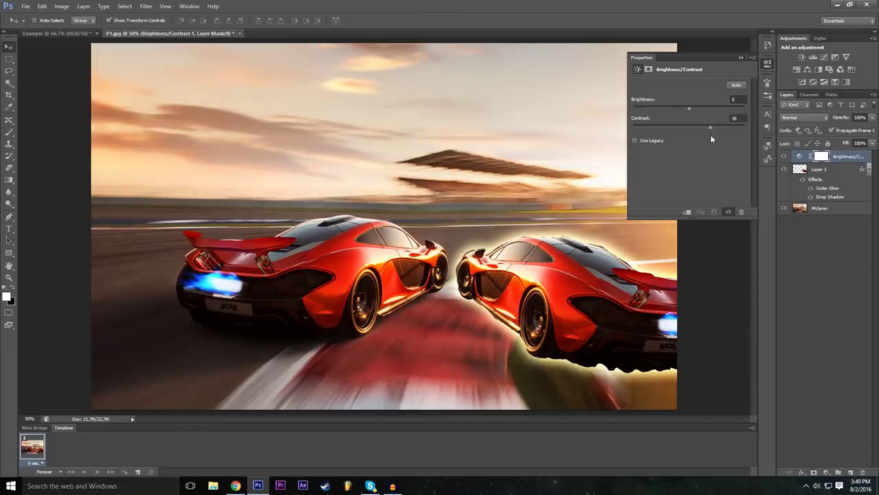
{"action": "left_click_drag", "start_coordinate": [712, 139], "coordinate": [686, 114]}
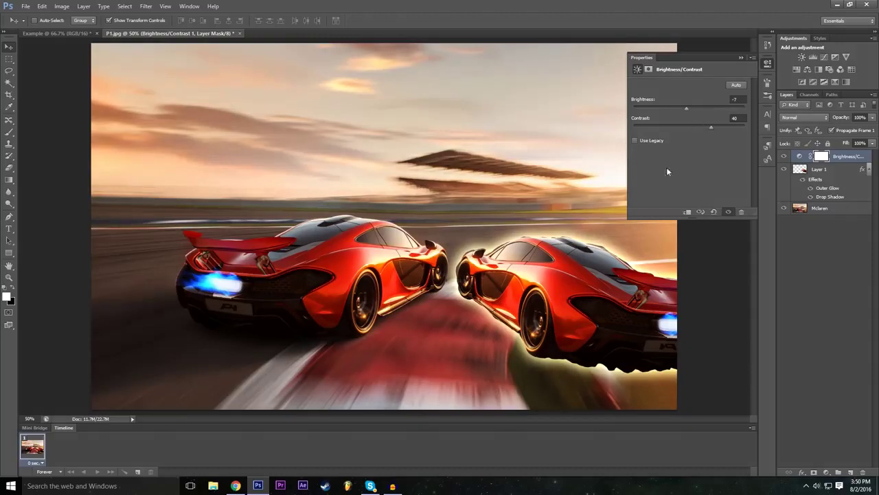
{"action": "left_click", "coordinate": [742, 58]}
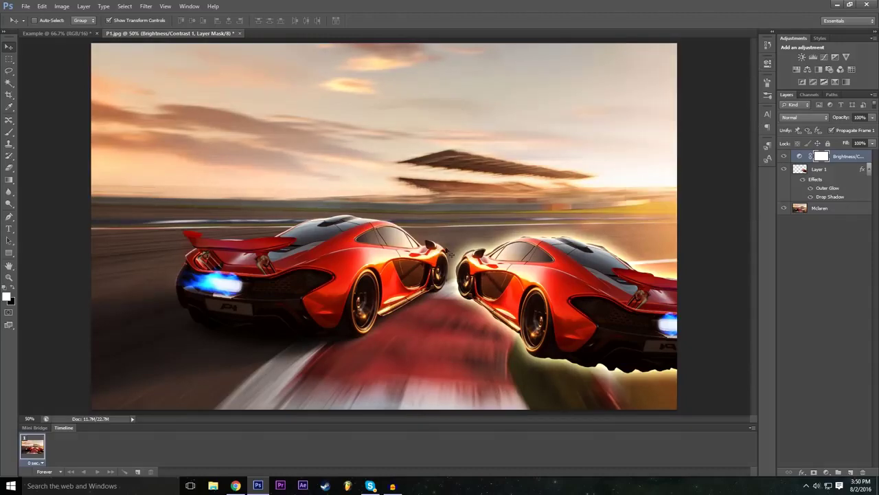
{"action": "left_click", "coordinate": [784, 157]}
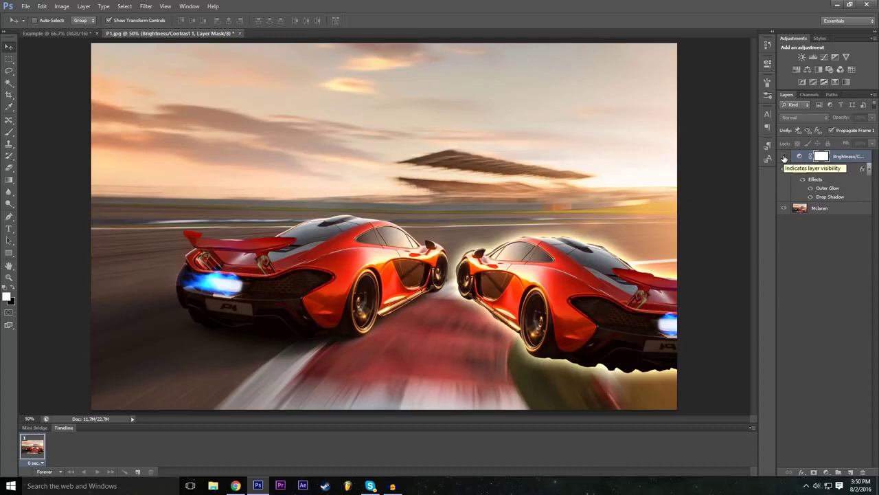
{"action": "left_click", "coordinate": [784, 157]}
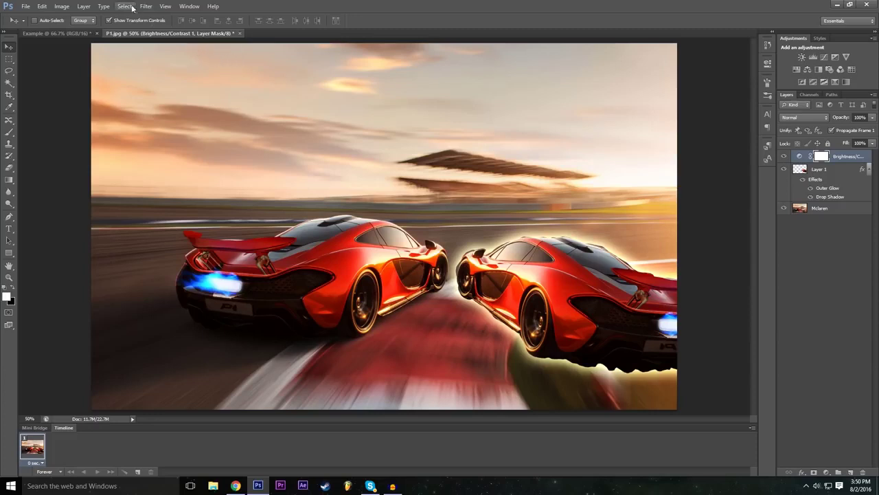
- Add a Levels adjustment layer with the default layer settings above the Brightness/Contrast layer
{"action": "left_click", "coordinate": [84, 6]}
{"action": "mouse_move", "coordinate": [129, 86]}
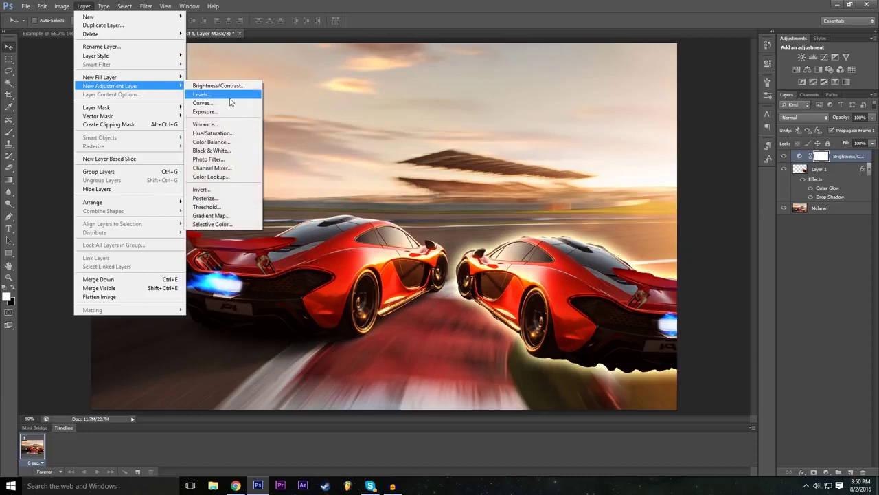
{"action": "left_click", "coordinate": [229, 96]}
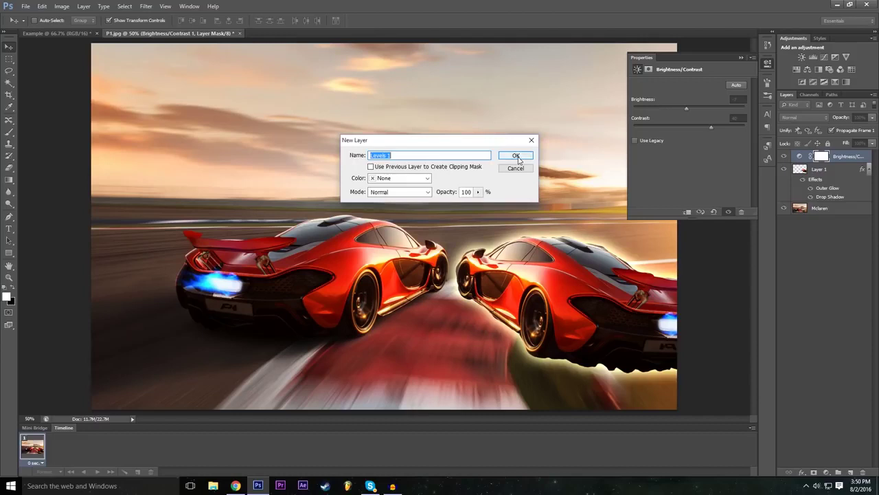
{"action": "left_click", "coordinate": [517, 162]}
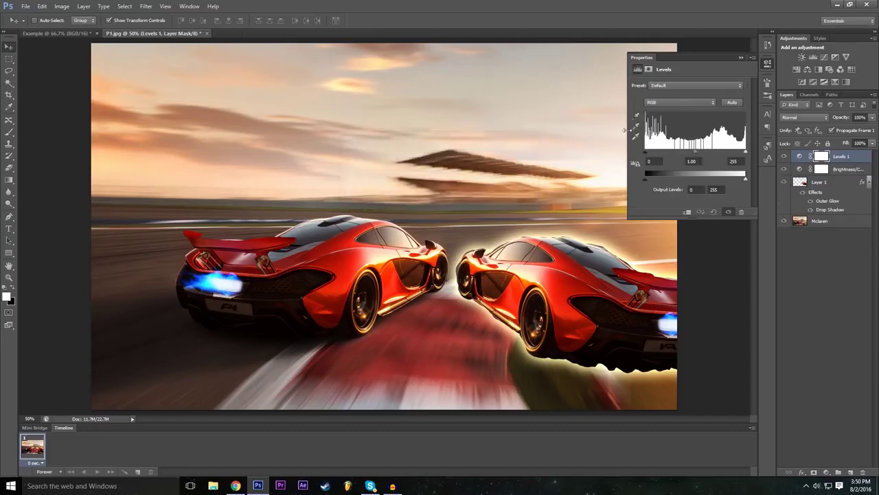
- Try the Levels presets Darker, Increase Contrast 1 and Midtones Brighter, and apply Midtones Darker
{"action": "left_click", "coordinate": [669, 86]}
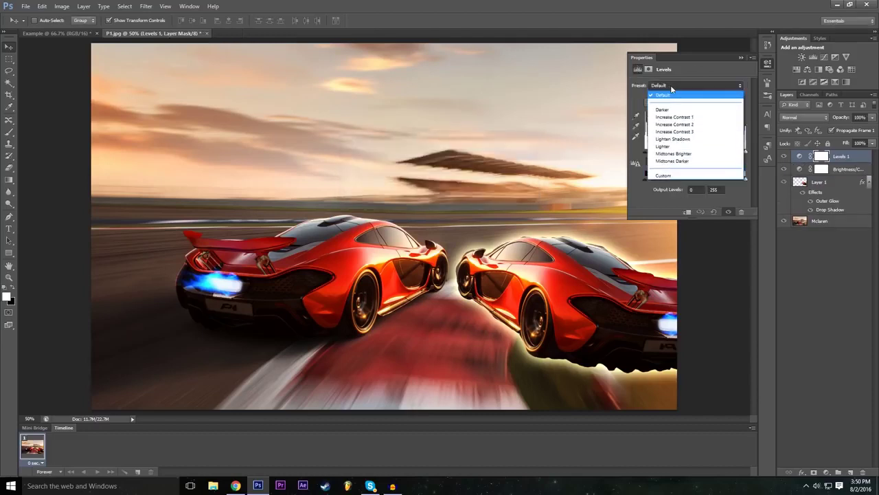
{"action": "left_click", "coordinate": [674, 85]}
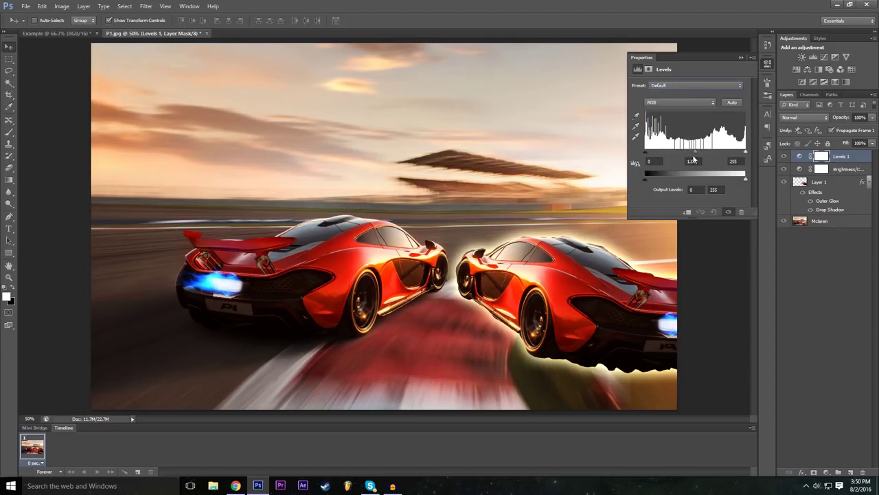
{"action": "left_click", "coordinate": [668, 86]}
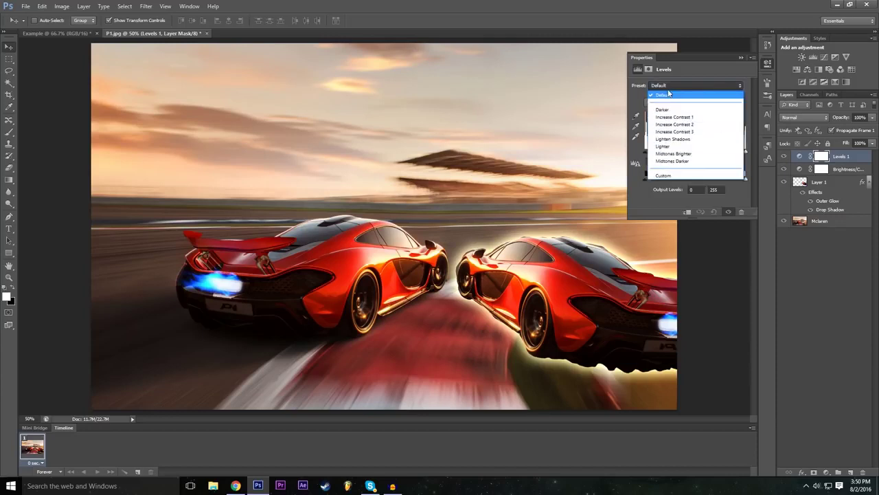
{"action": "left_click", "coordinate": [669, 109]}
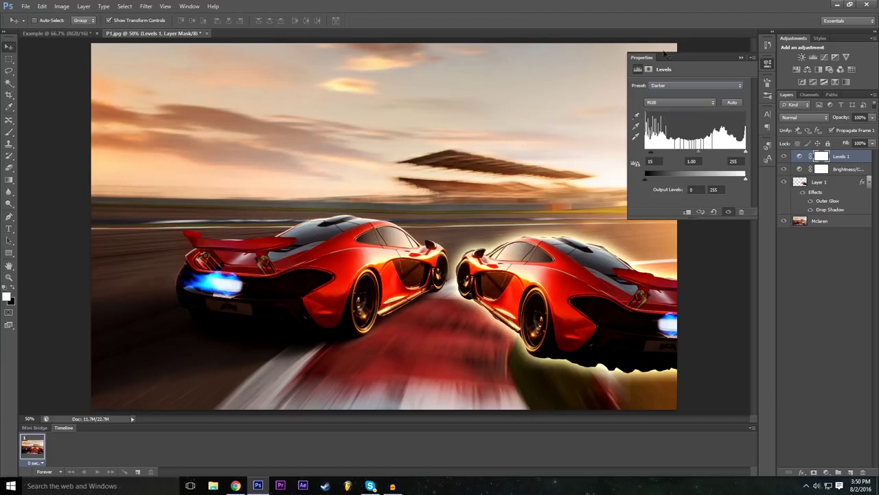
{"action": "left_click", "coordinate": [679, 88]}
{"action": "left_click", "coordinate": [686, 117]}
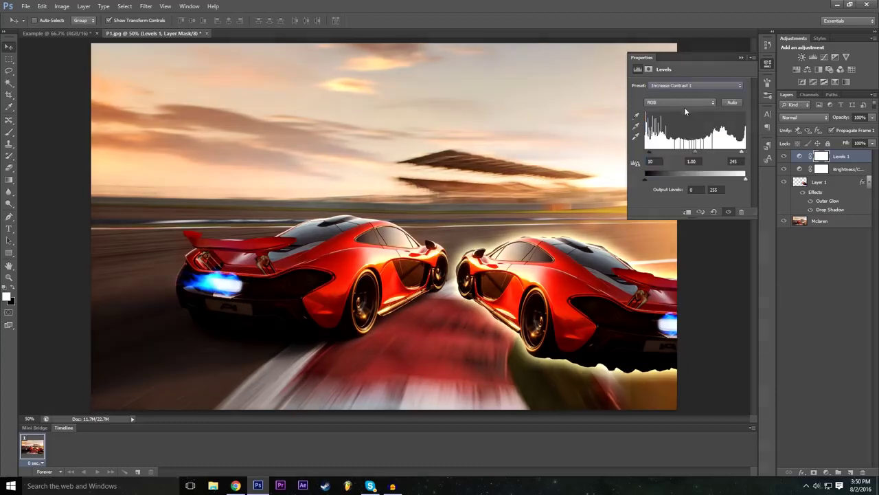
{"action": "left_click", "coordinate": [684, 85]}
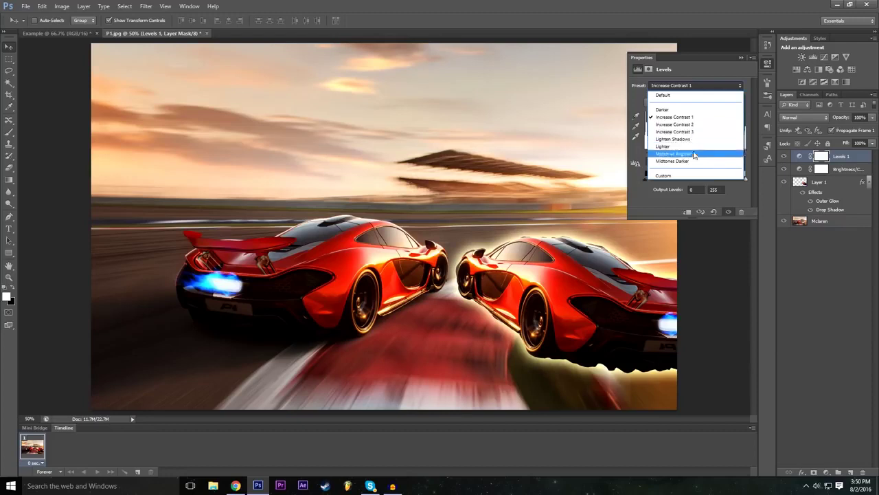
{"action": "left_click", "coordinate": [690, 154]}
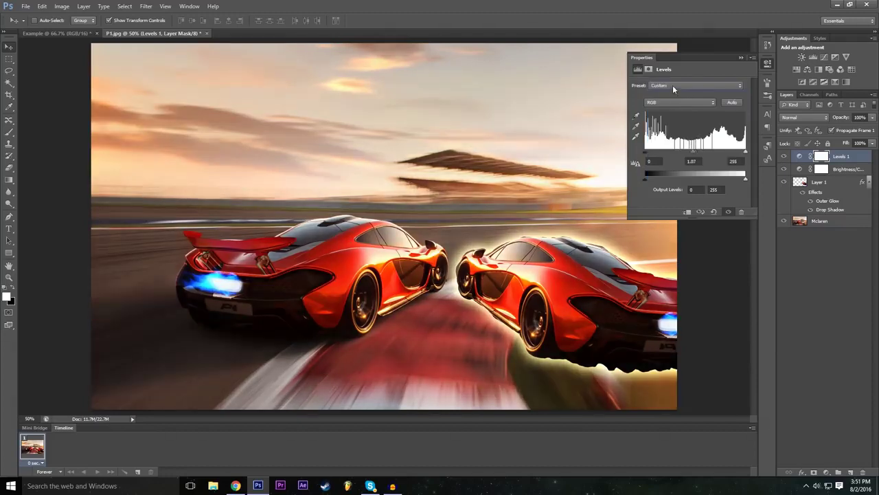
{"action": "left_click", "coordinate": [672, 85]}
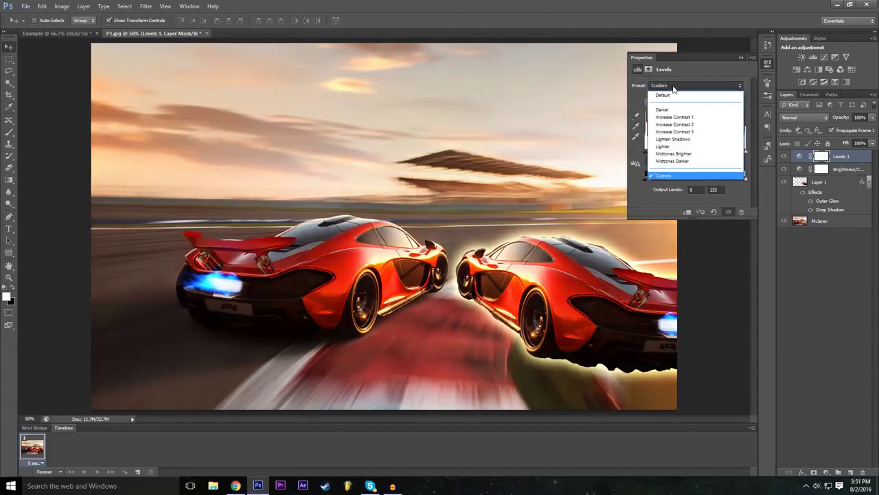
{"action": "left_click", "coordinate": [686, 161]}
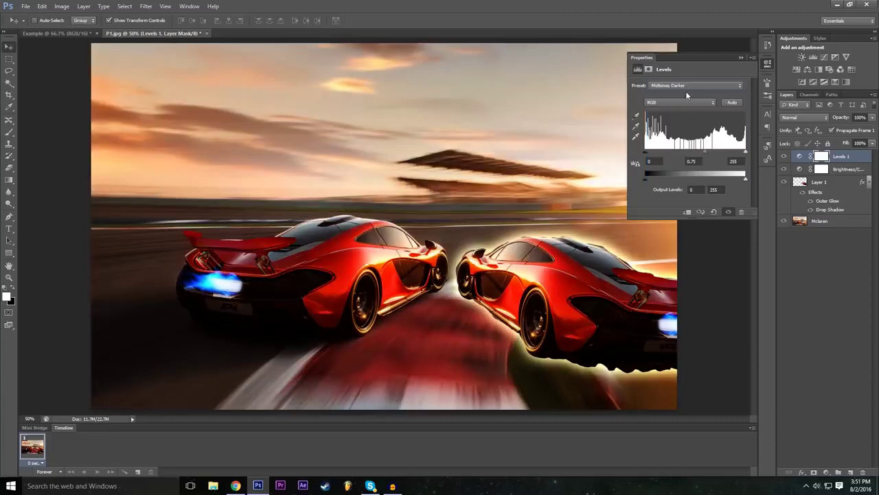
- Try the Levels presets Midtones Brighter, Increase Contrast 3, Increase Contrast 2, Increase Contrast 1 and Darker
{"action": "left_click", "coordinate": [685, 86]}
{"action": "left_click", "coordinate": [684, 152]}
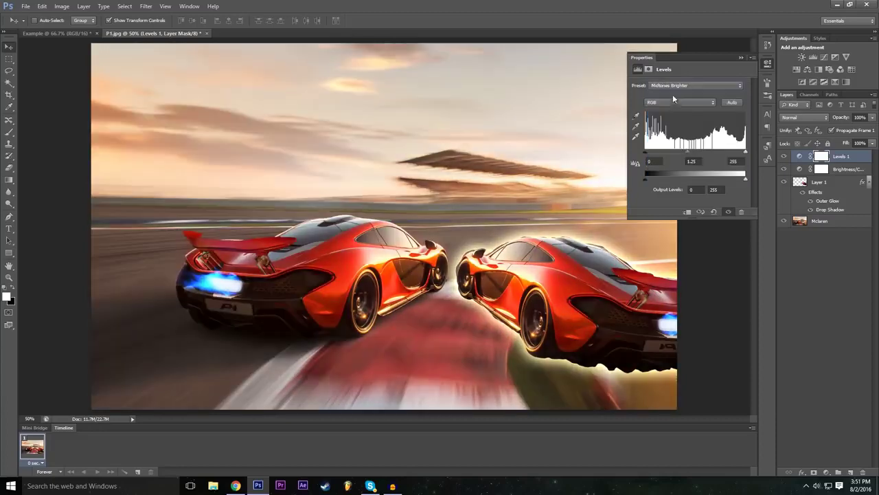
{"action": "left_click", "coordinate": [685, 85]}
{"action": "left_click", "coordinate": [673, 126]}
{"action": "left_click", "coordinate": [686, 85]}
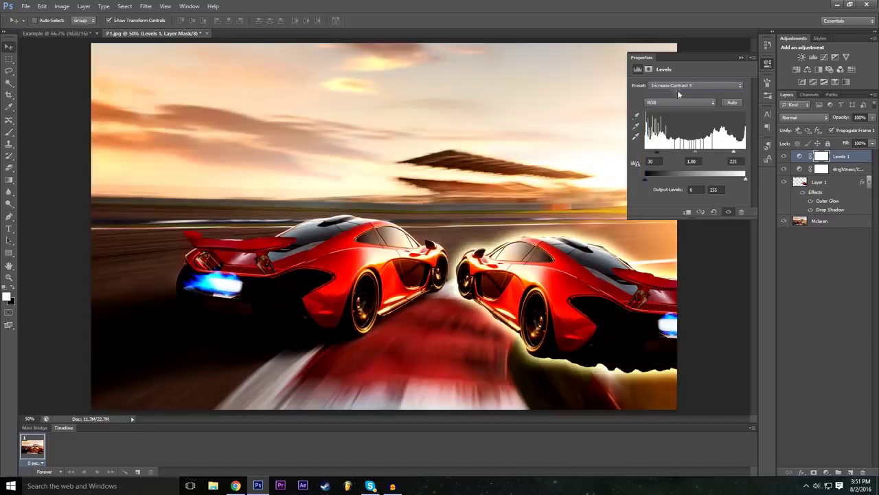
{"action": "left_click", "coordinate": [684, 85]}
{"action": "left_click", "coordinate": [684, 124]}
{"action": "left_click", "coordinate": [684, 85]}
{"action": "left_click", "coordinate": [687, 116]}
{"action": "left_click", "coordinate": [678, 86]}
{"action": "left_click", "coordinate": [676, 108]}
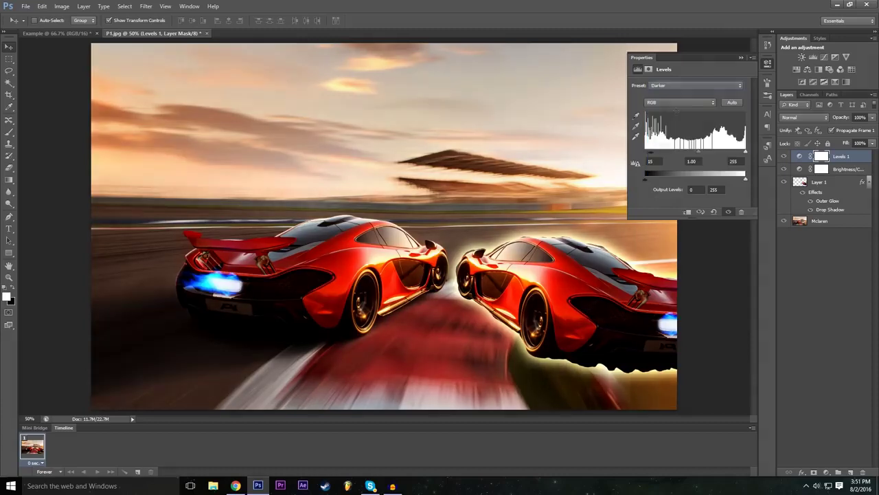
- Compare the Midtones Brighter preset on the Levels layer, apply Midtones Darker, and collapse the adjustment's properties
{"action": "left_click", "coordinate": [678, 86]}
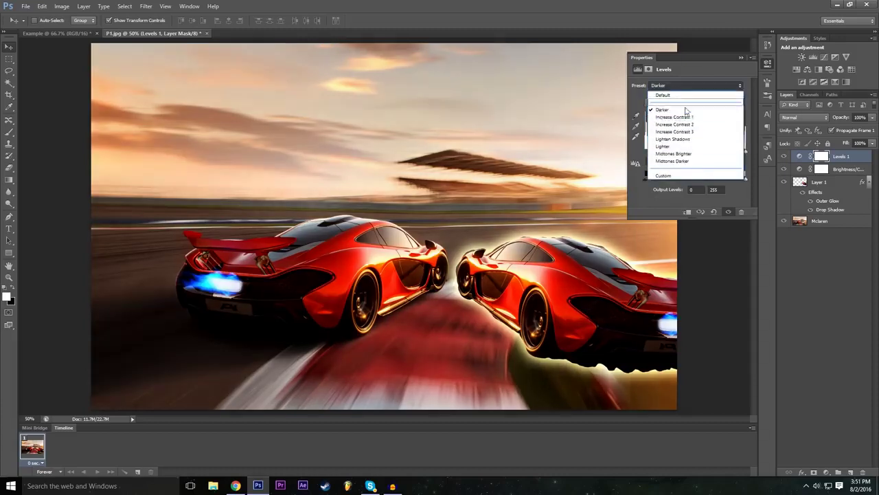
{"action": "left_click", "coordinate": [680, 154]}
{"action": "left_click", "coordinate": [692, 85]}
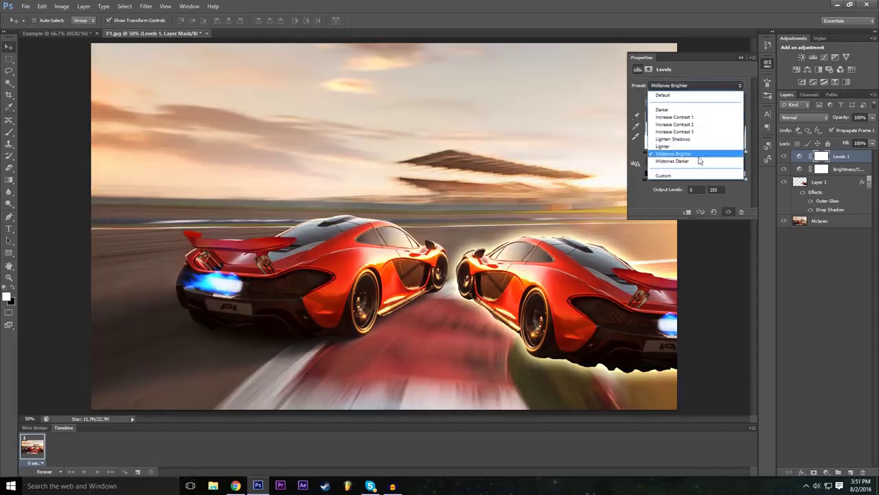
{"action": "left_click", "coordinate": [697, 160]}
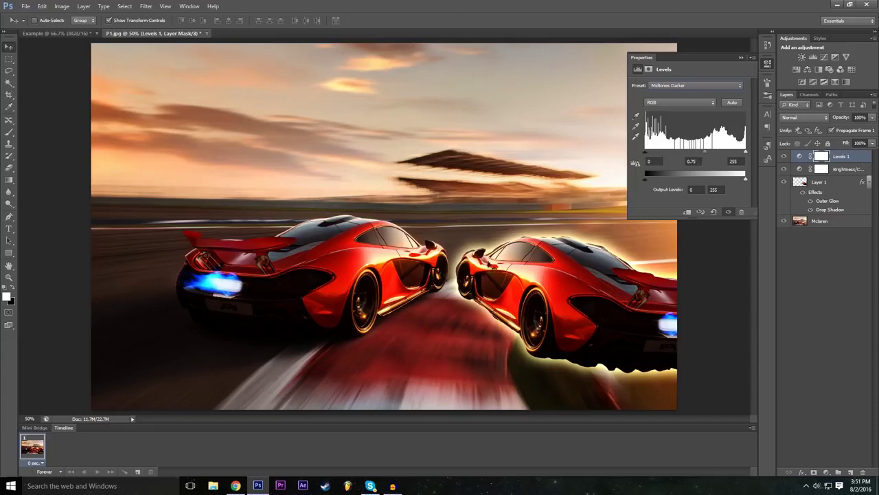
{"action": "left_click", "coordinate": [741, 57]}
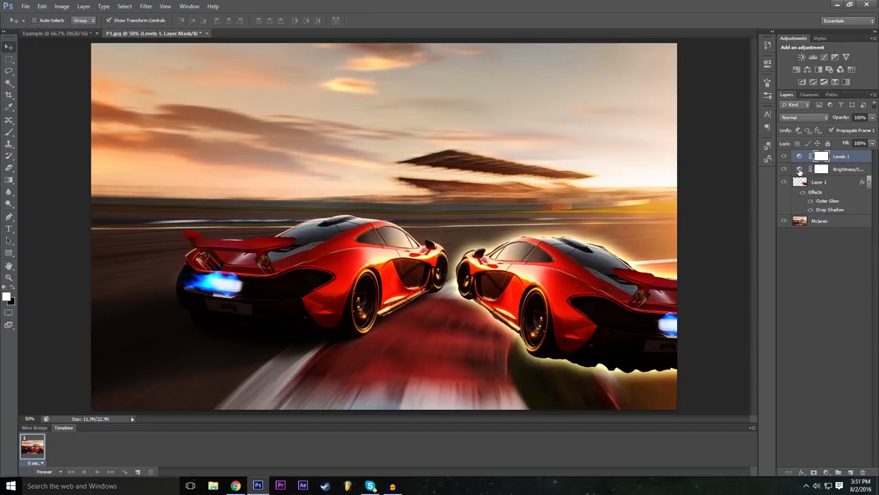
- Reopen the Brightness/Contrast adjustment's settings and set its brightness to 57
{"action": "double_click", "coordinate": [800, 170]}
{"action": "left_click_drag", "start_coordinate": [686, 108], "coordinate": [709, 112]}
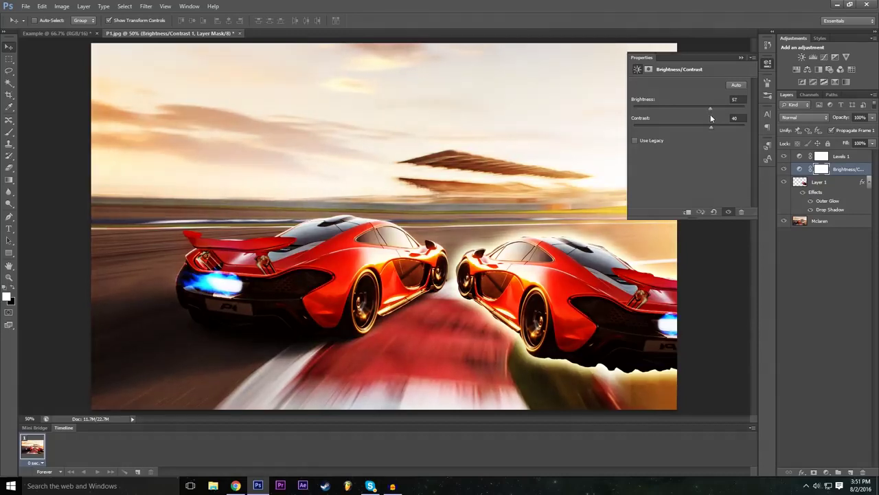
{"action": "left_click", "coordinate": [741, 58]}
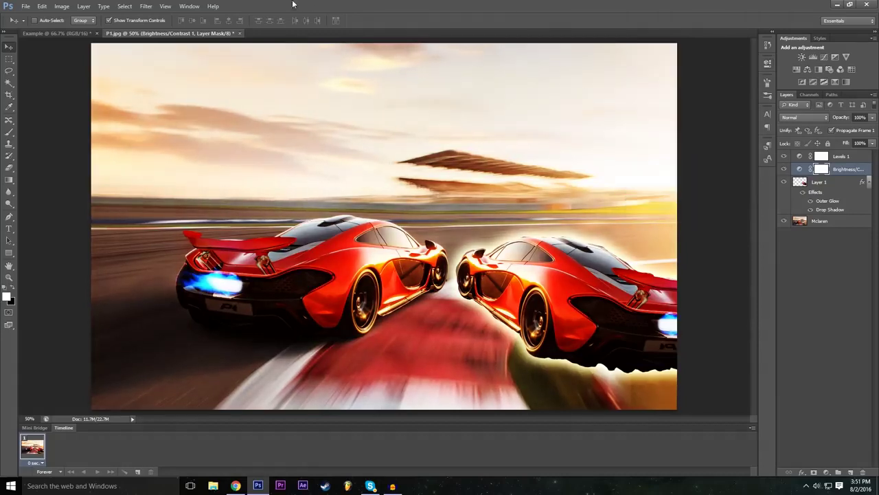
- Add an Exposure adjustment layer with the default layer settings directly above the Brightness/Contrast layer
{"action": "left_click", "coordinate": [146, 6]}
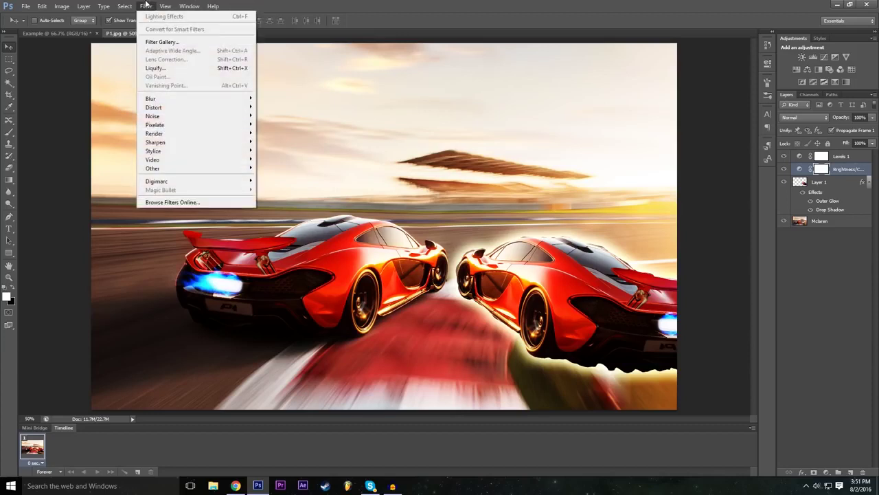
{"action": "mouse_move", "coordinate": [84, 6]}
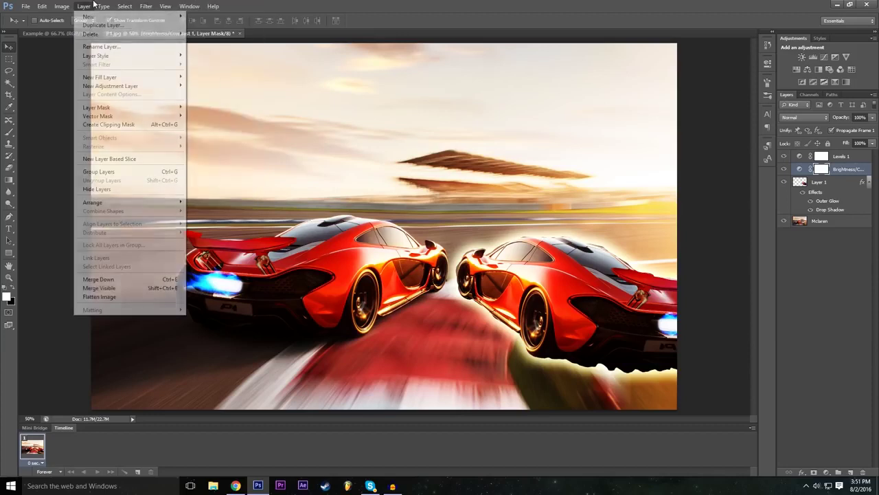
{"action": "mouse_move", "coordinate": [157, 96]}
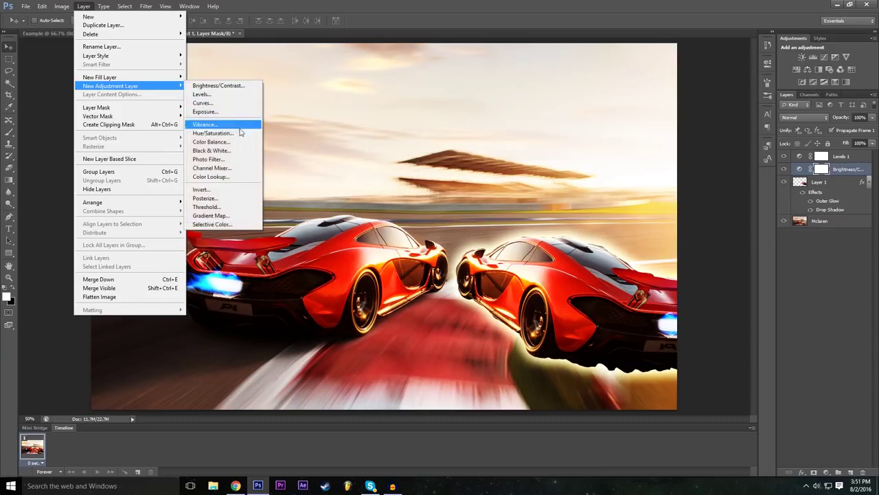
{"action": "left_click", "coordinate": [219, 113]}
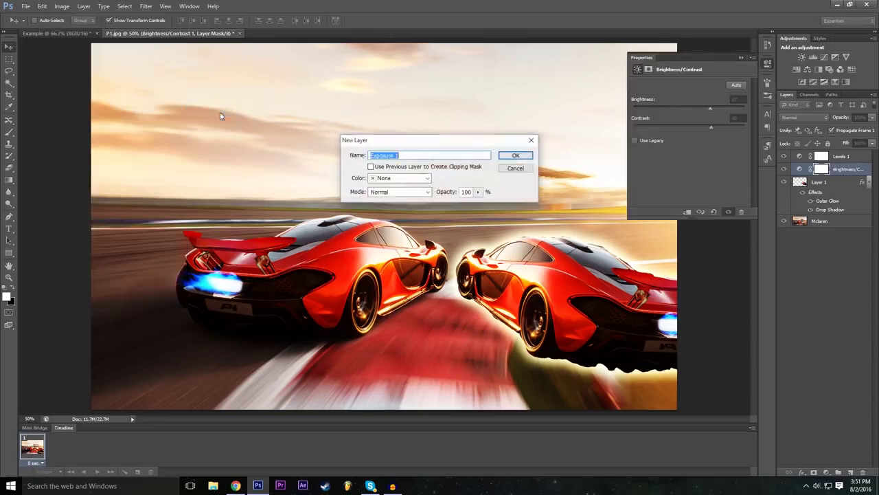
{"action": "left_click", "coordinate": [515, 156]}
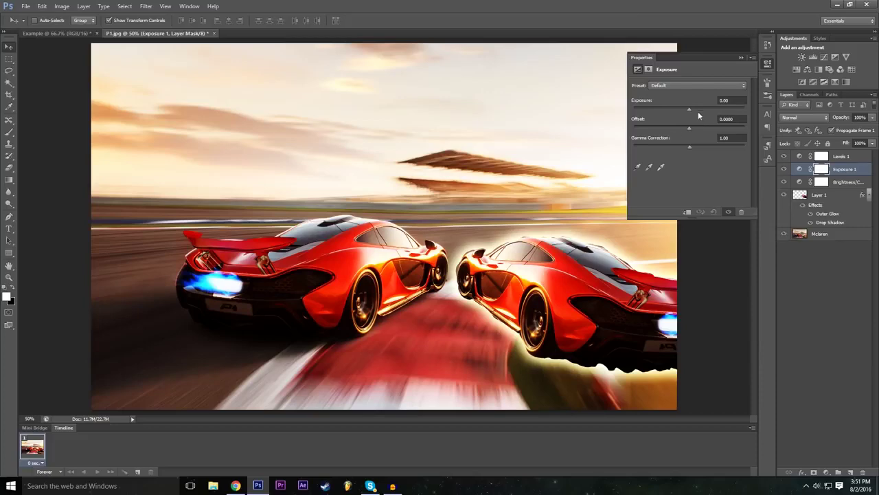
- Set exposure to -0.22, offset to +0.0207 and gamma correction to 0.78, and toggle all three adjustment layers' visibility to compare the image
{"action": "left_click_drag", "start_coordinate": [692, 108], "coordinate": [691, 130]}
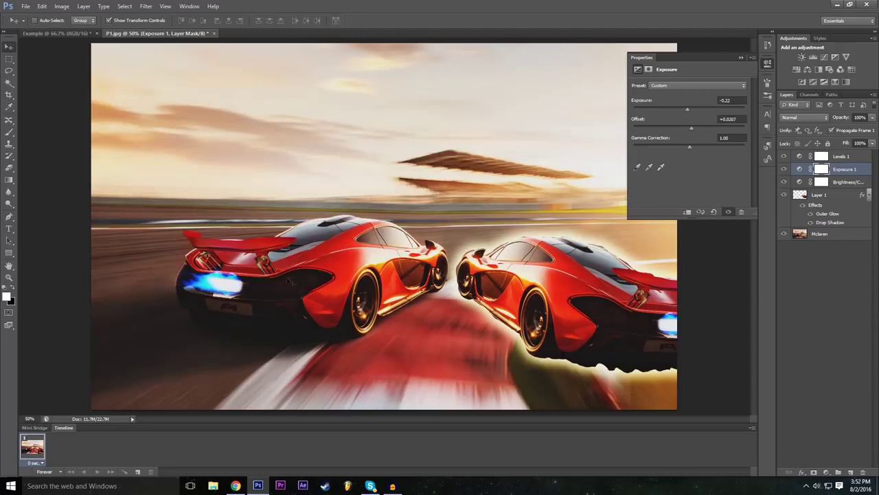
{"action": "mouse_move", "coordinate": [686, 149]}
{"action": "left_mouse_down"}
{"action": "mouse_move", "coordinate": [705, 145]}
{"action": "mouse_move", "coordinate": [698, 149]}
{"action": "left_mouse_up"}
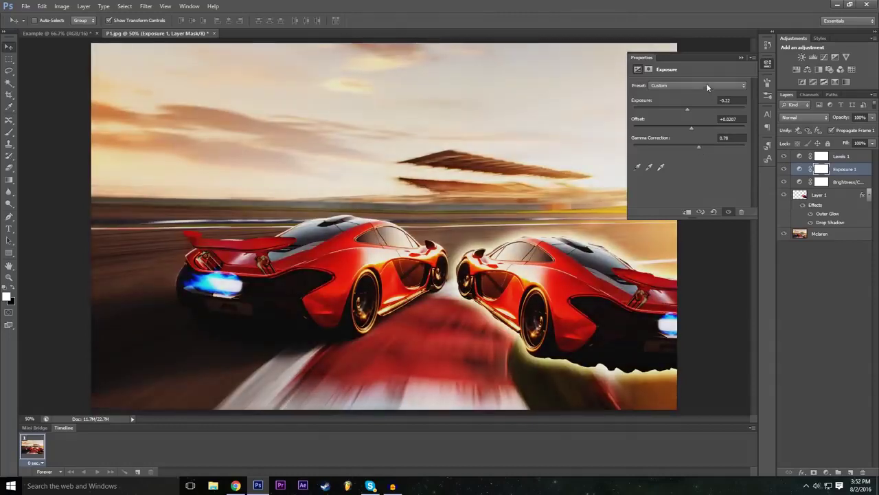
{"action": "left_click", "coordinate": [739, 58]}
{"action": "left_click_drag", "start_coordinate": [783, 156], "coordinate": [787, 189]}
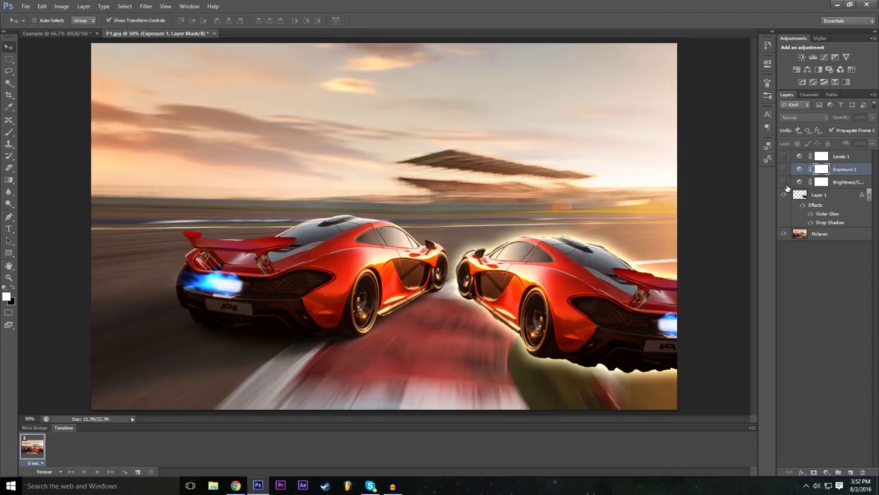
{"action": "left_click_drag", "start_coordinate": [784, 183], "coordinate": [783, 158]}
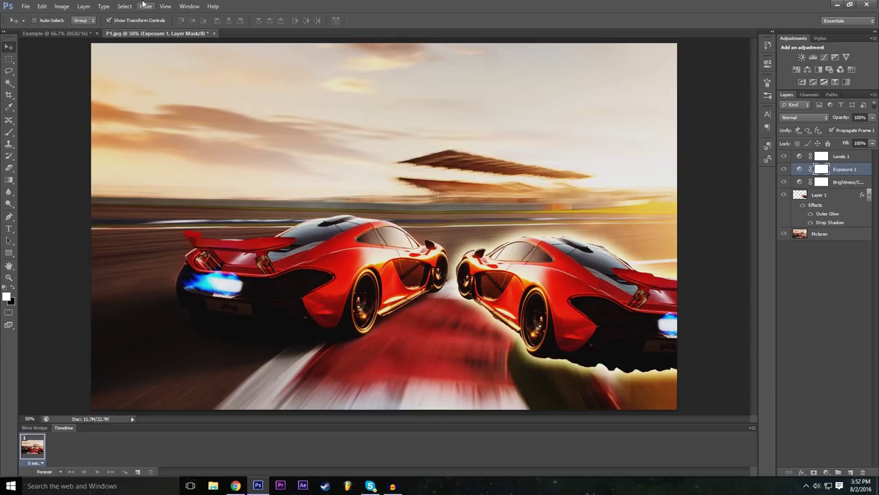
- Add a Color Lookup adjustment layer with the default layer settings directly above the Exposure layer
{"action": "left_click", "coordinate": [83, 7]}
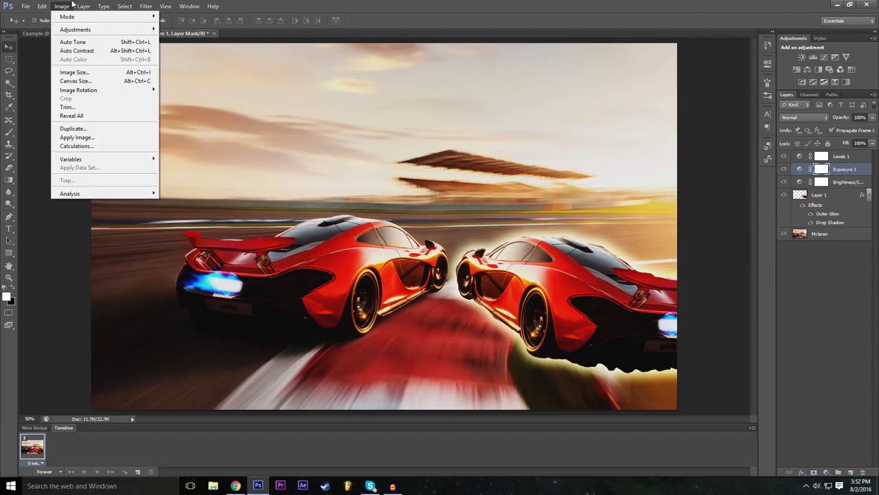
{"action": "mouse_move", "coordinate": [131, 4]}
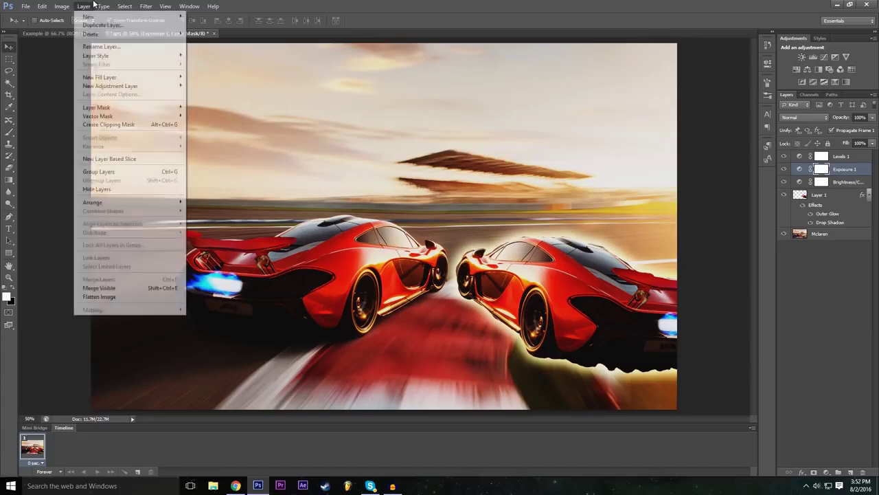
{"action": "mouse_move", "coordinate": [172, 89]}
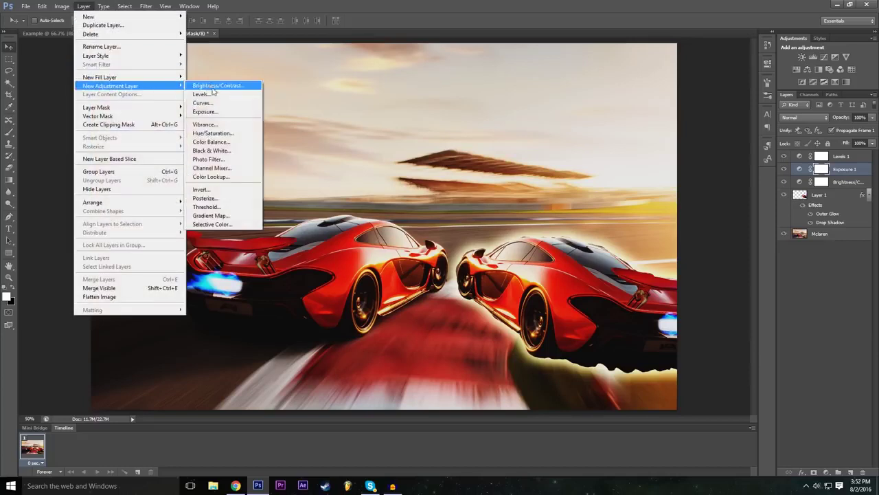
{"action": "left_click", "coordinate": [234, 176]}
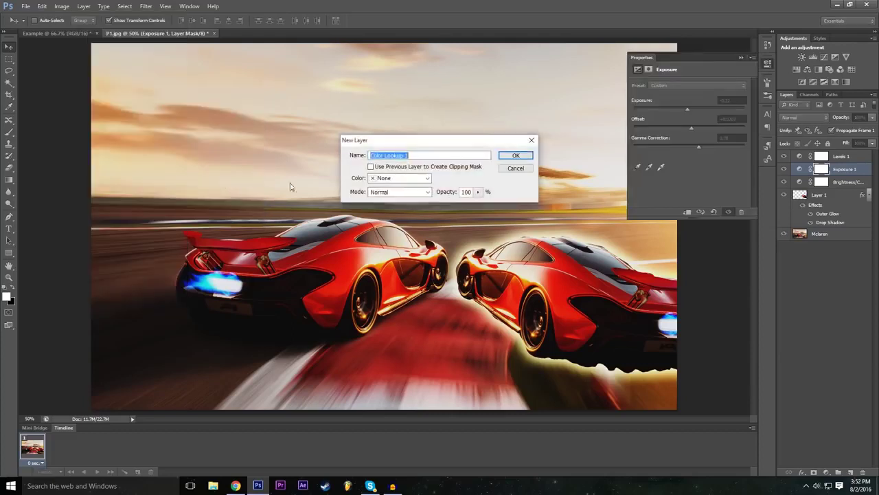
{"action": "left_click", "coordinate": [525, 156]}
- Try the Gold-Crimson and Turquoise-Sepia abstract profiles on the Color Lookup layer
{"action": "left_click", "coordinate": [701, 86]}
{"action": "left_click", "coordinate": [701, 86]}
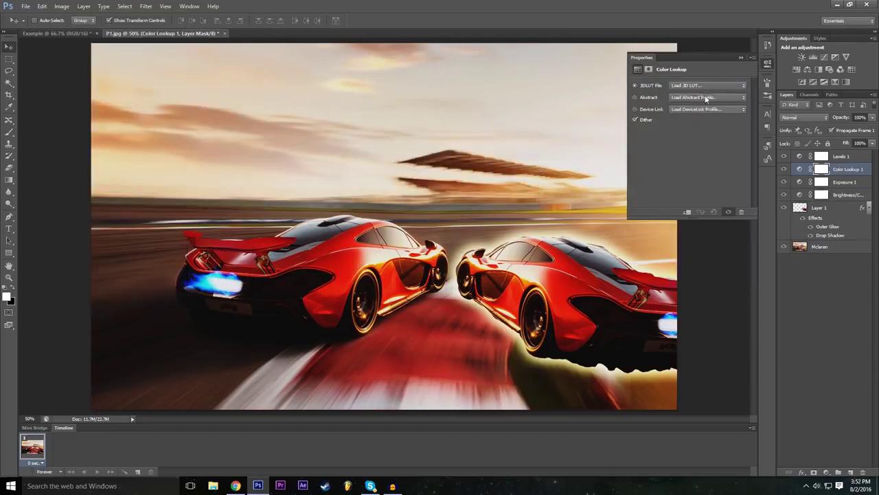
{"action": "left_click", "coordinate": [706, 97]}
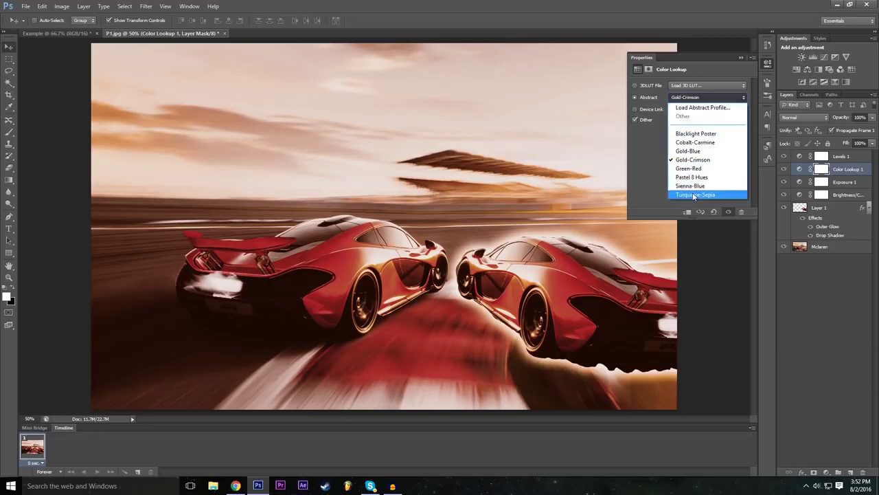
{"action": "left_click", "coordinate": [694, 195]}
{"action": "left_click", "coordinate": [691, 97]}
{"action": "left_click", "coordinate": [693, 159]}
{"action": "left_click", "coordinate": [699, 96]}
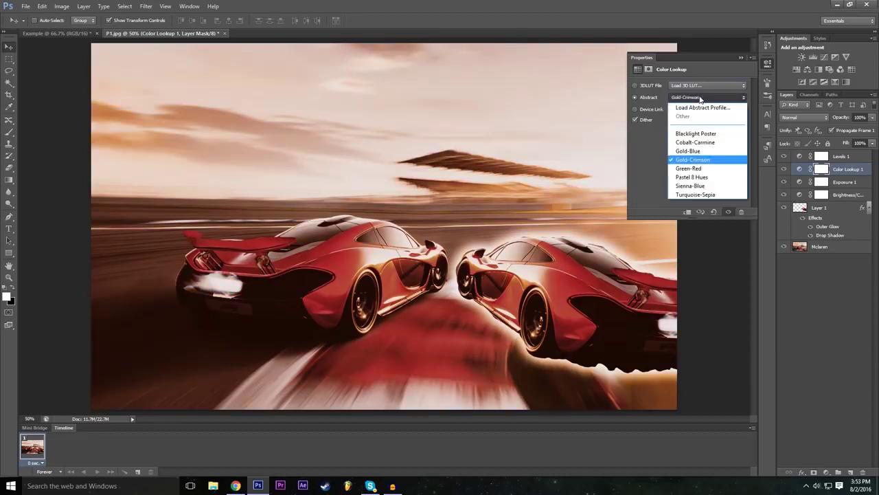
{"action": "left_click", "coordinate": [700, 97]}
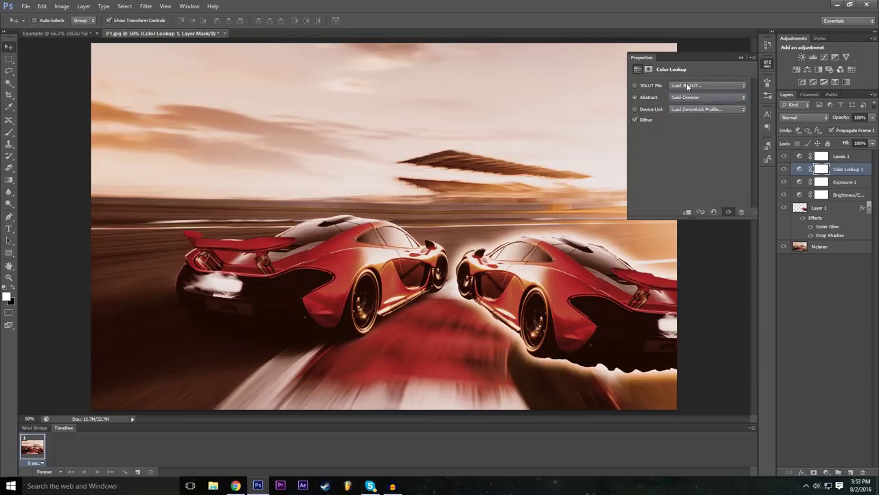
- Try the 3D LUT files 3Strip.look, filmstock_50.3dl, Moonlight.3DL and Candlelight.CUBE on the Color Lookup layer
{"action": "left_click", "coordinate": [687, 85]}
{"action": "left_click", "coordinate": [701, 129]}
{"action": "left_click", "coordinate": [702, 84]}
{"action": "left_click", "coordinate": [695, 200]}
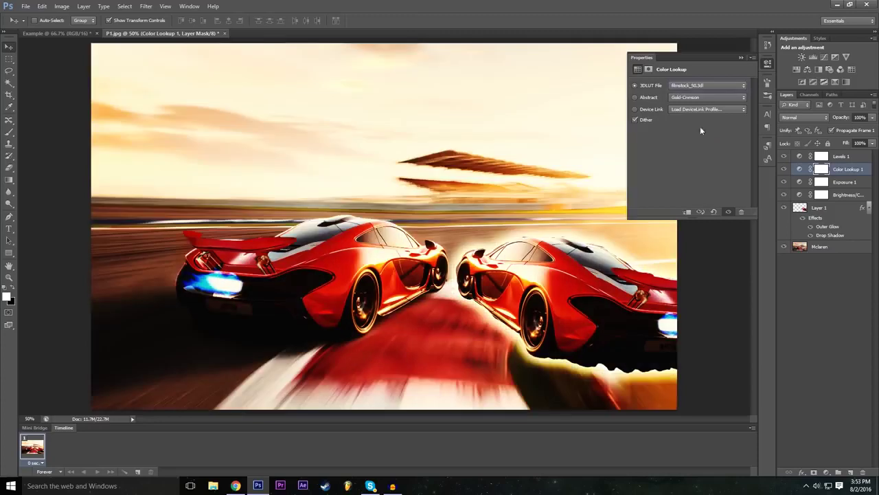
{"action": "left_click", "coordinate": [696, 86]}
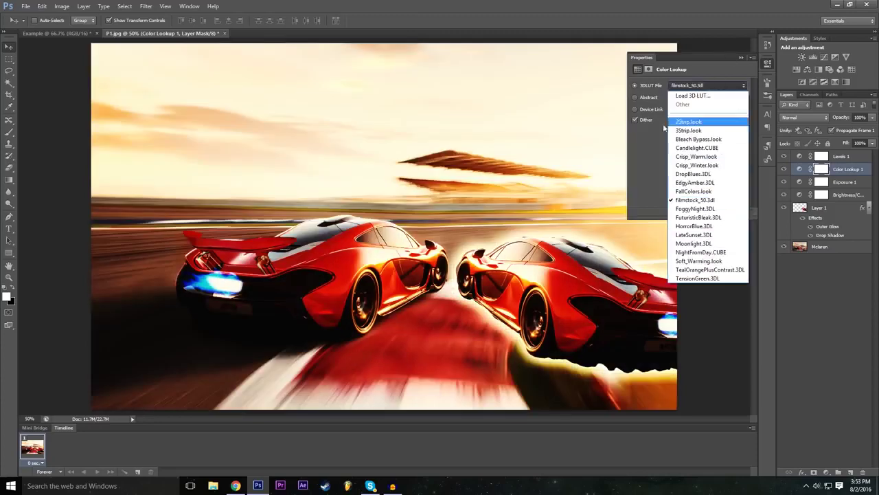
{"action": "left_click", "coordinate": [697, 243]}
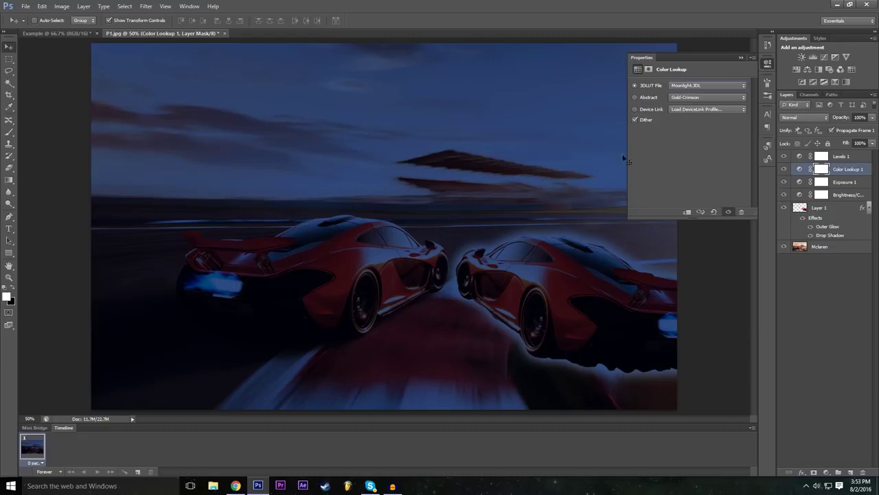
{"action": "left_click", "coordinate": [684, 85]}
{"action": "left_click", "coordinate": [690, 146]}
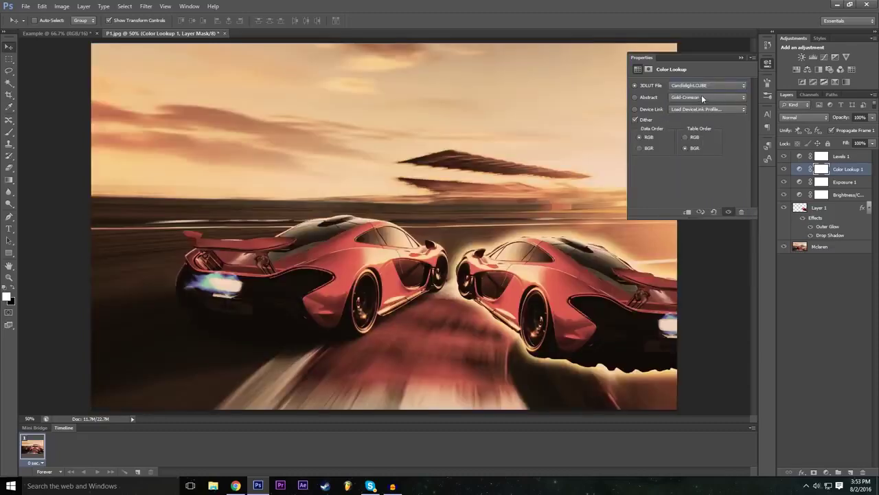
{"action": "left_click", "coordinate": [699, 86]}
{"action": "left_click", "coordinate": [699, 86]}
{"action": "left_click", "coordinate": [700, 87]}
{"action": "left_click", "coordinate": [698, 92]}
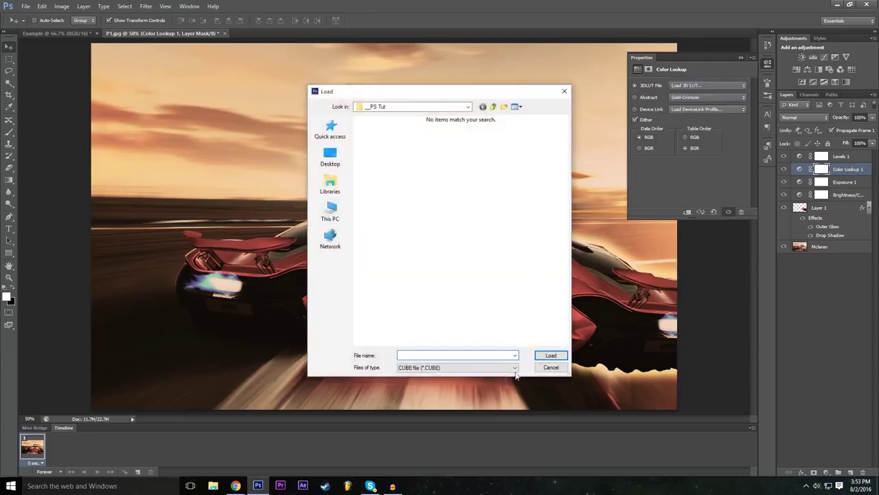
{"action": "left_click", "coordinate": [548, 368]}
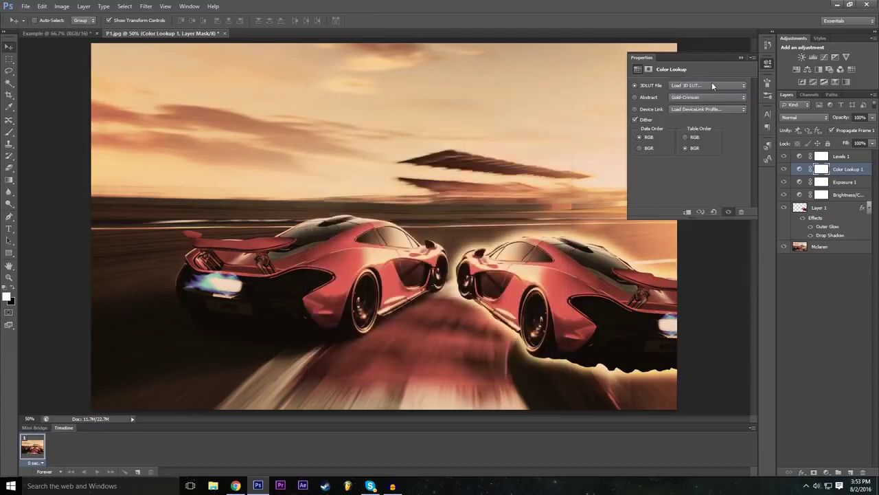
- Choose the 2Strip.look 3D LUT, try the Green-Red and Sienna-Blue abstract profiles, and apply the Turquoise-Sepia abstract profile
{"action": "left_click", "coordinate": [711, 85]}
{"action": "left_click", "coordinate": [702, 119]}
{"action": "left_click", "coordinate": [691, 97]}
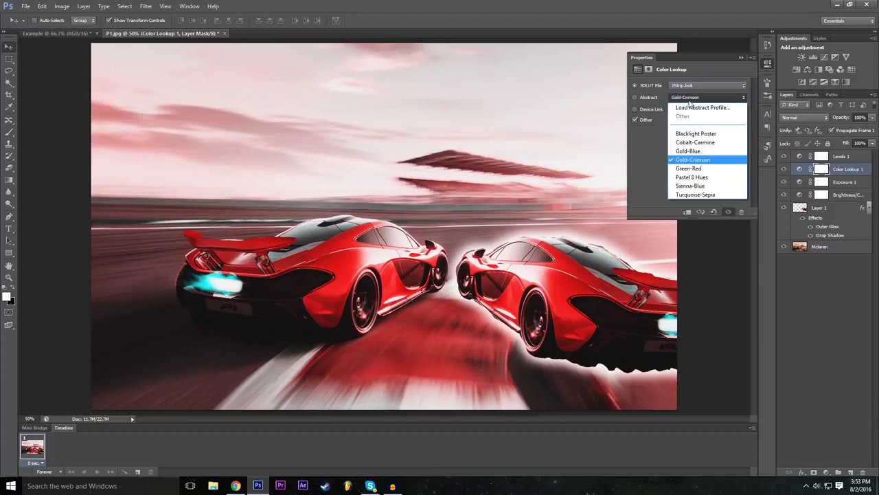
{"action": "left_click", "coordinate": [691, 97]}
{"action": "left_click", "coordinate": [690, 97]}
{"action": "left_click", "coordinate": [692, 170]}
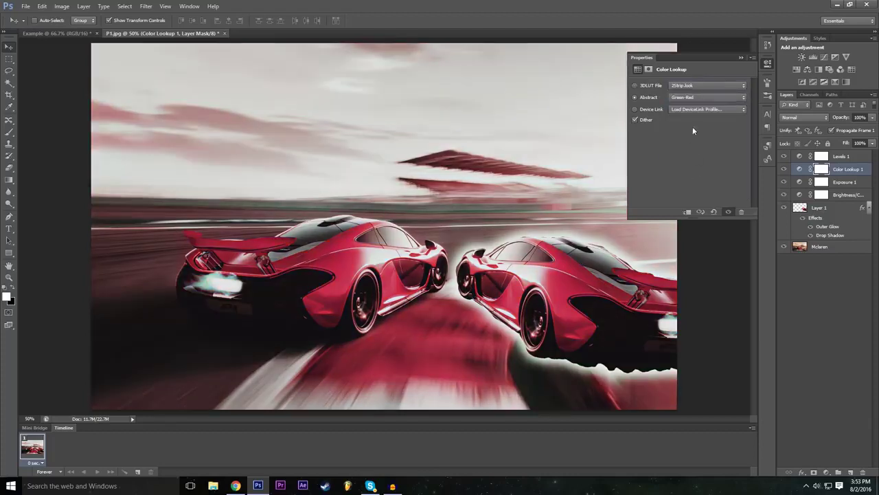
{"action": "left_click", "coordinate": [690, 97]}
{"action": "left_click", "coordinate": [699, 187]}
{"action": "left_click", "coordinate": [699, 98]}
{"action": "left_click", "coordinate": [697, 195]}
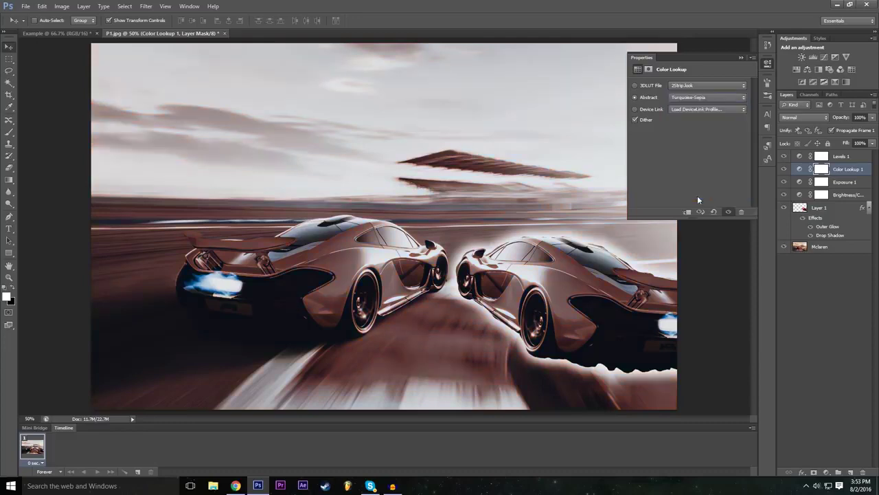
- Try the Blacklight Poster, Gold-Blue and Cobalt-Carmine abstract profiles on the Color Lookup layer
{"action": "left_click", "coordinate": [698, 99]}
{"action": "left_click", "coordinate": [687, 110]}
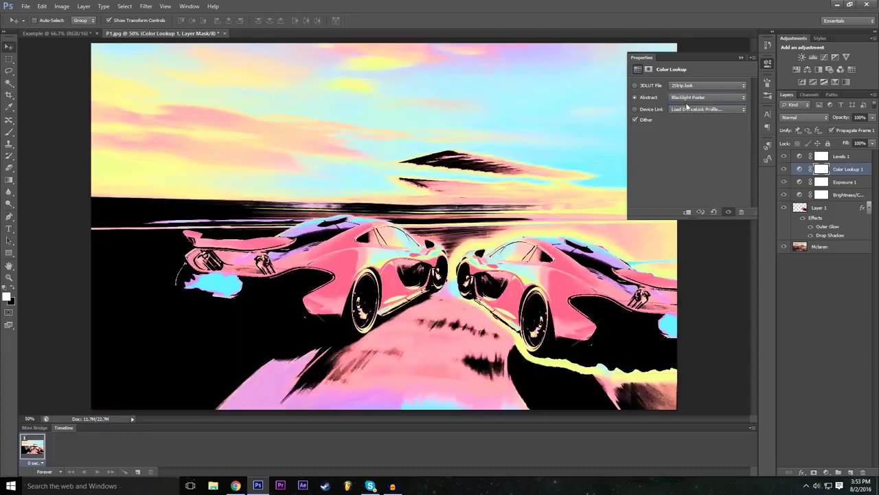
{"action": "left_click", "coordinate": [686, 98]}
{"action": "left_click", "coordinate": [694, 142]}
{"action": "left_click", "coordinate": [696, 100]}
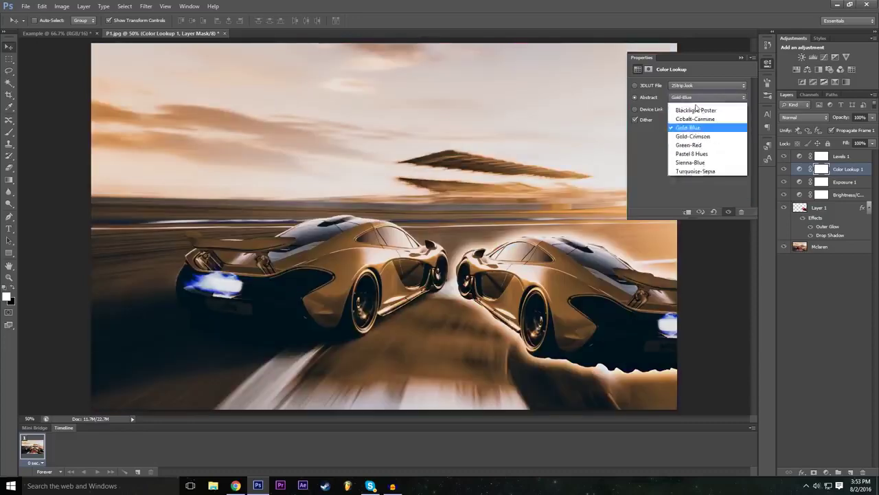
{"action": "left_click", "coordinate": [695, 133]}
{"action": "left_click", "coordinate": [697, 100]}
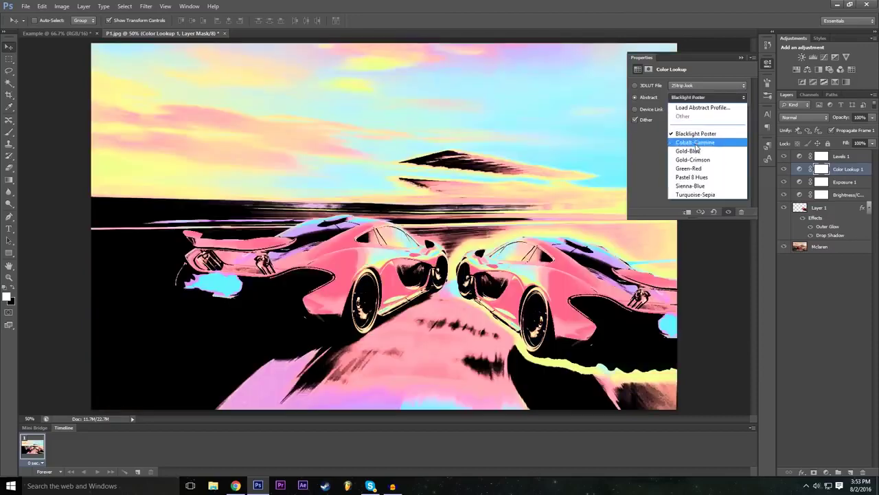
{"action": "left_click", "coordinate": [695, 142]}
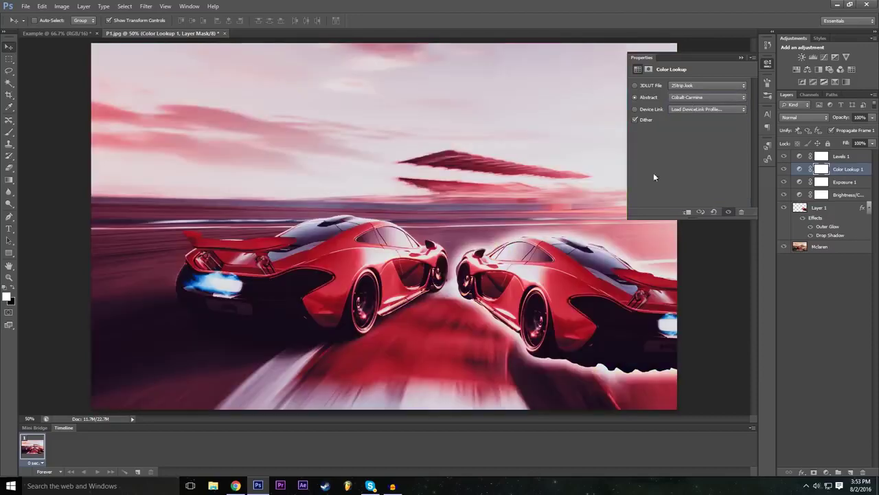
- Apply the DropBlues.3DL 3D LUT to the Color Lookup layer, then hide and show the layer to compare the image
{"action": "left_click", "coordinate": [700, 87]}
{"action": "left_click", "coordinate": [696, 177]}
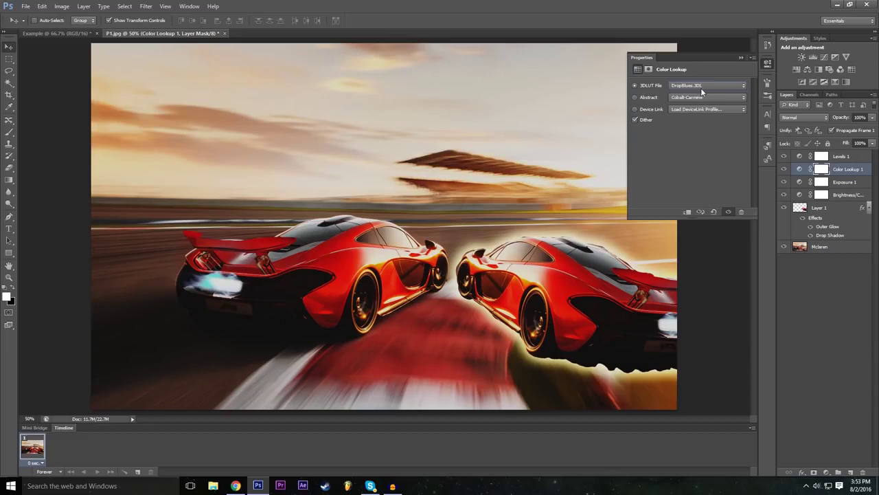
{"action": "left_click", "coordinate": [741, 58]}
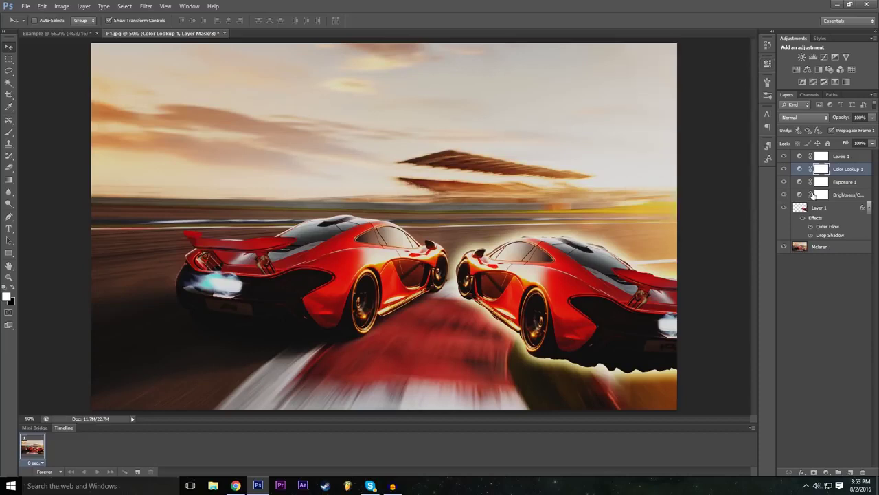
{"action": "left_click", "coordinate": [785, 169]}
{"action": "left_click", "coordinate": [785, 170]}
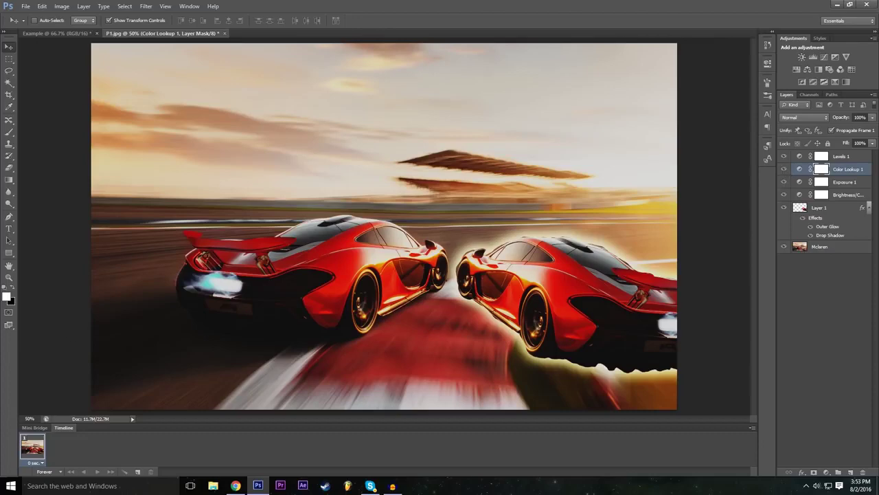
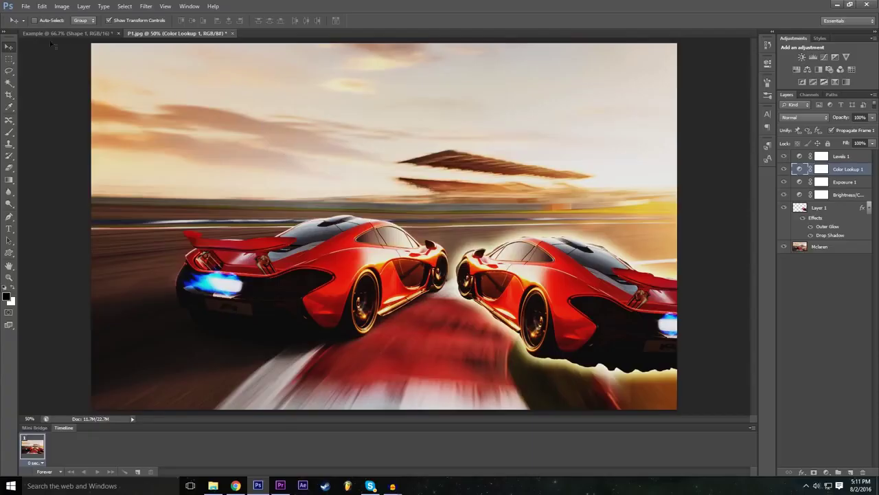
- Add the text "Example" above the Color Lookup layer and move it down over the sky above the cars
{"action": "left_click", "coordinate": [9, 229]}
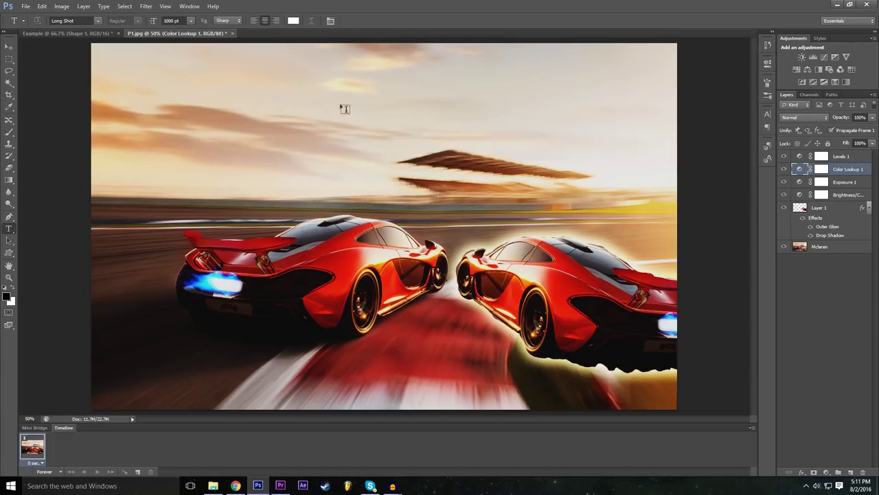
{"action": "left_click", "coordinate": [140, 92]}
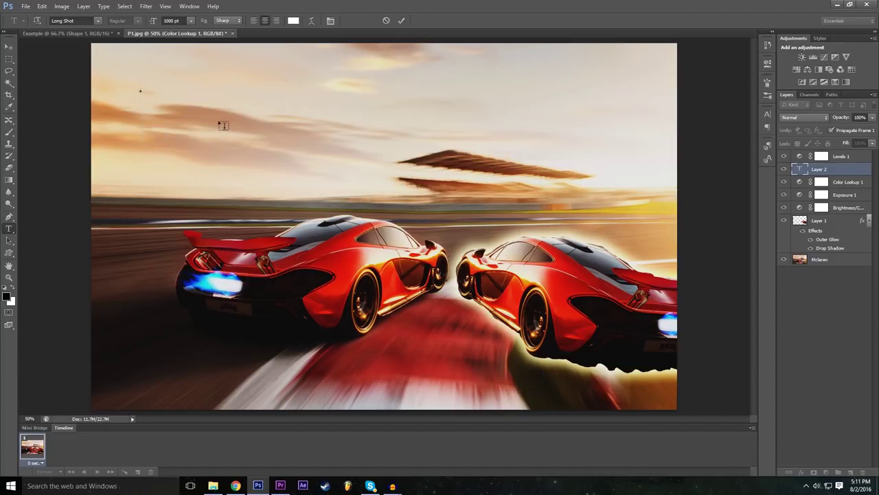
{"action": "type", "text": "Chan"}
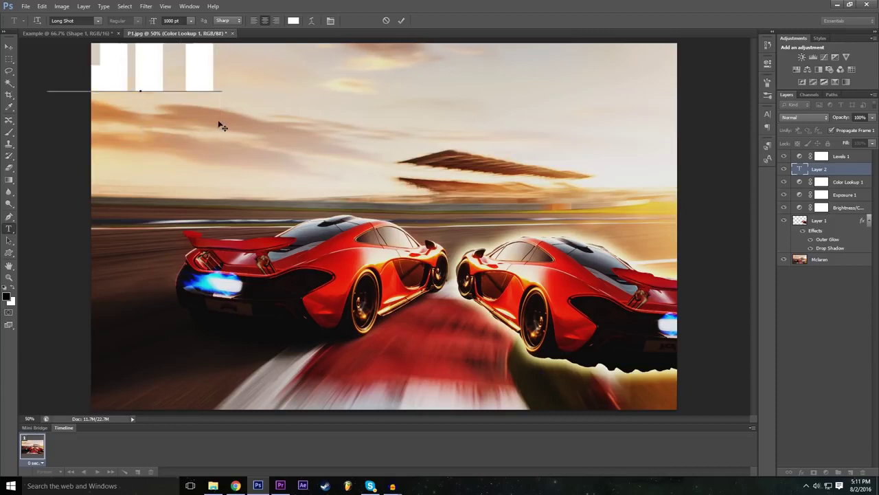
{"action": "type", "text": "ple"}
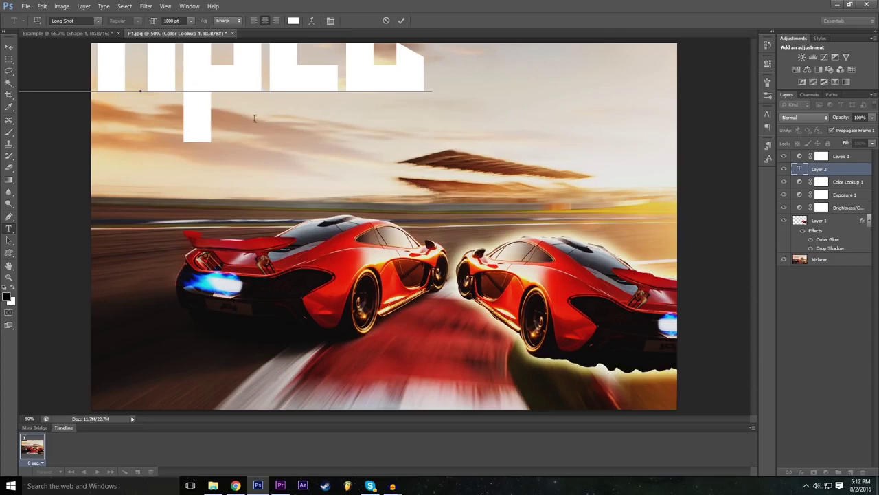
{"action": "left_click_drag", "start_coordinate": [228, 183], "coordinate": [348, 278]}
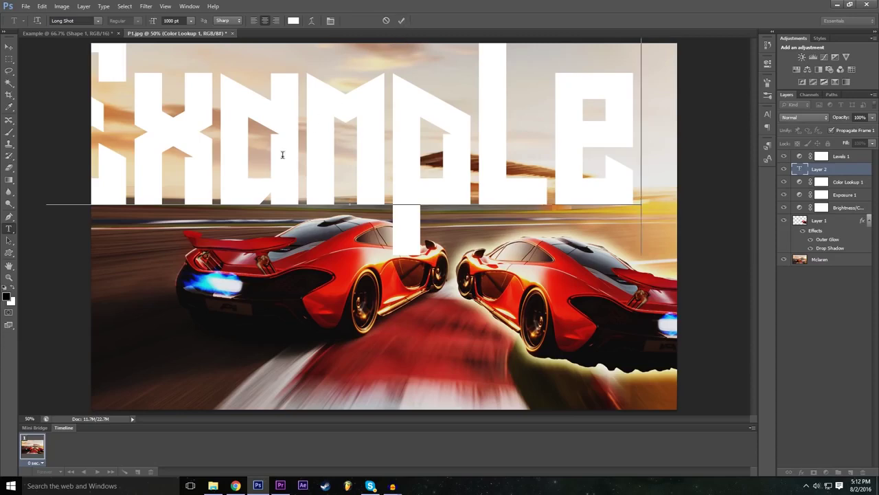
{"action": "left_click_drag", "start_coordinate": [246, 285], "coordinate": [279, 291]}
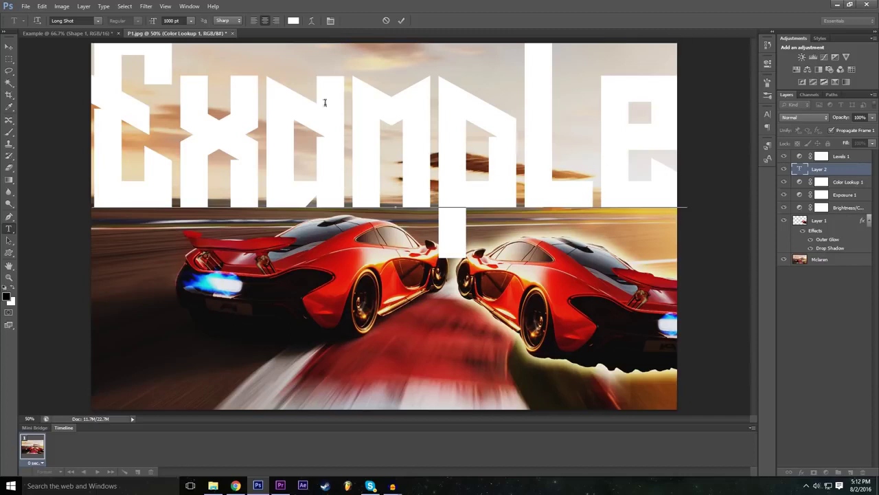
- Select the whole word "Example", try the Microsoft Tai Le font and set the font to Nexa Bold
{"action": "double_click", "coordinate": [376, 151]}
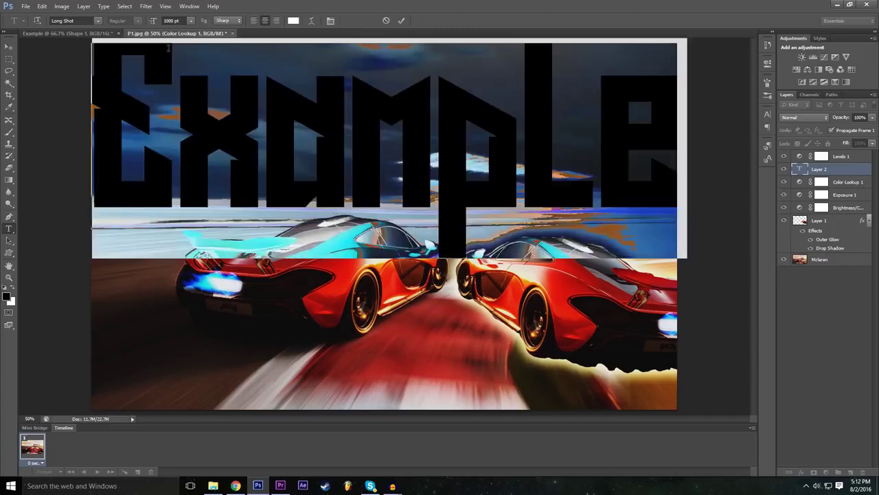
{"action": "left_click", "coordinate": [172, 20]}
{"action": "left_click", "coordinate": [98, 21]}
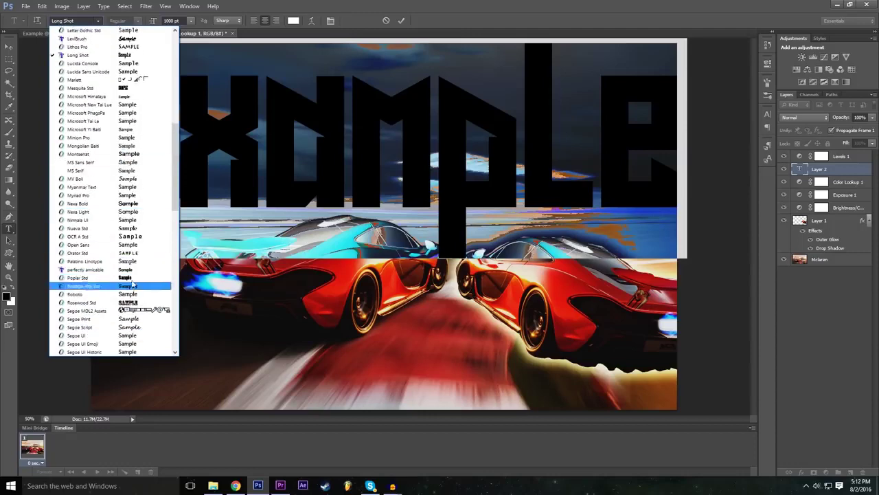
{"action": "left_click", "coordinate": [123, 121]}
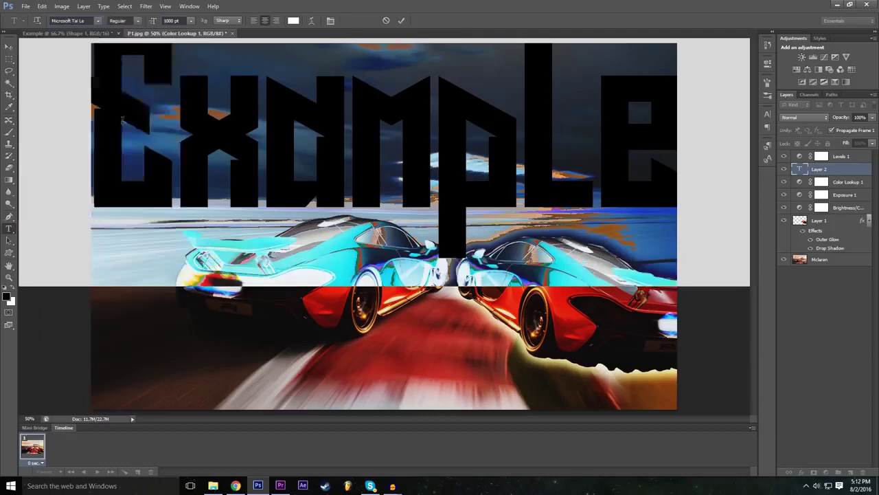
{"action": "left_click", "coordinate": [99, 20]}
{"action": "scroll", "coordinate": [110, 151], "scroll_direction": "up", "scroll_amount": 2}
{"action": "left_click", "coordinate": [110, 211]}
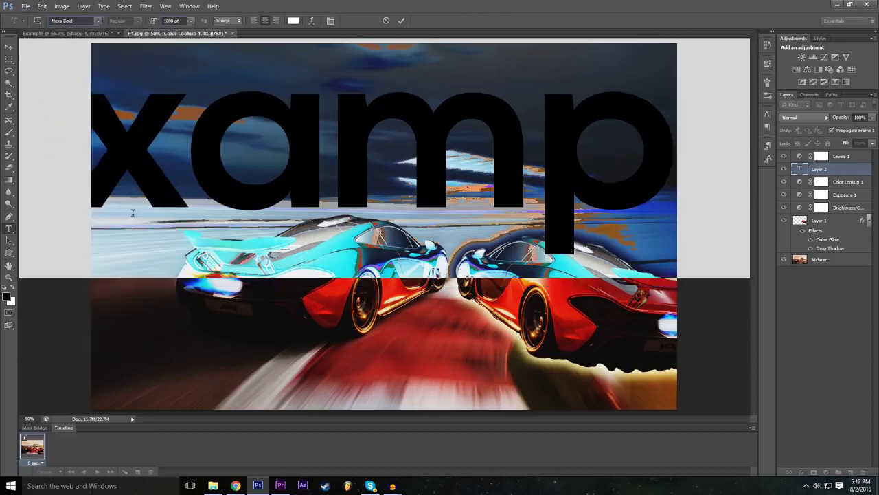
- Try a font size of 72 pt on the selected word
{"action": "left_click", "coordinate": [167, 20]}
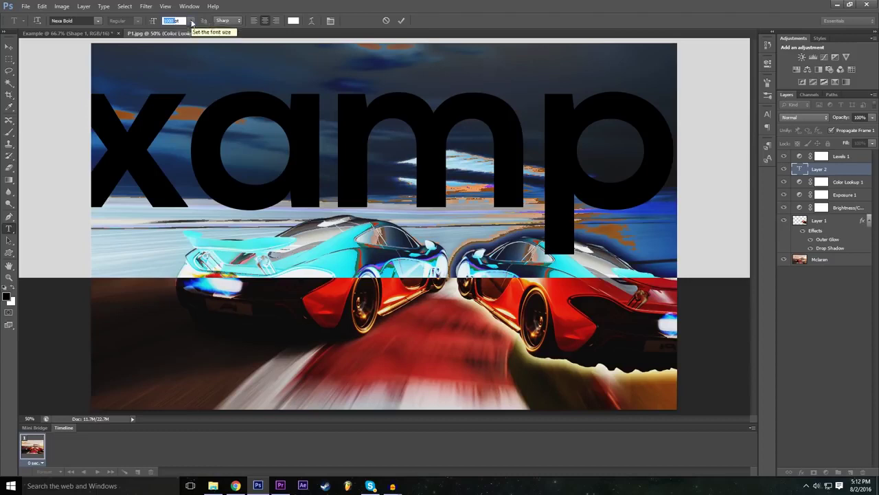
{"action": "left_click", "coordinate": [191, 20]}
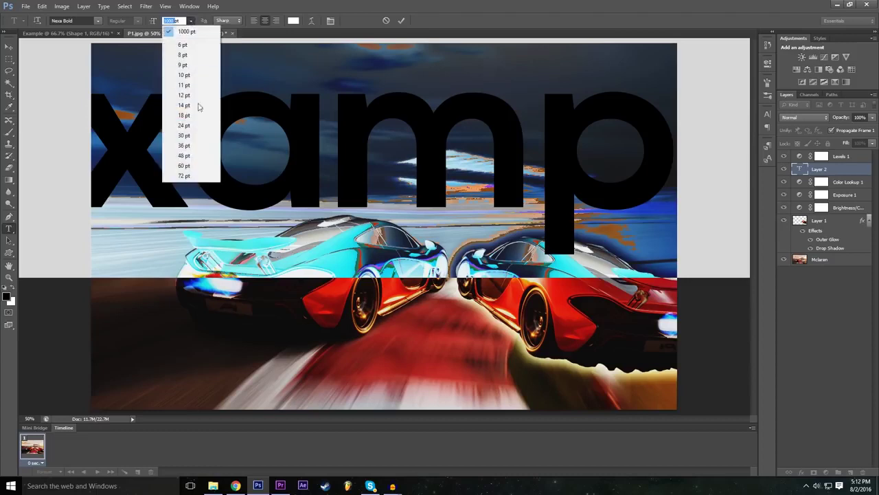
{"action": "left_click", "coordinate": [186, 176]}
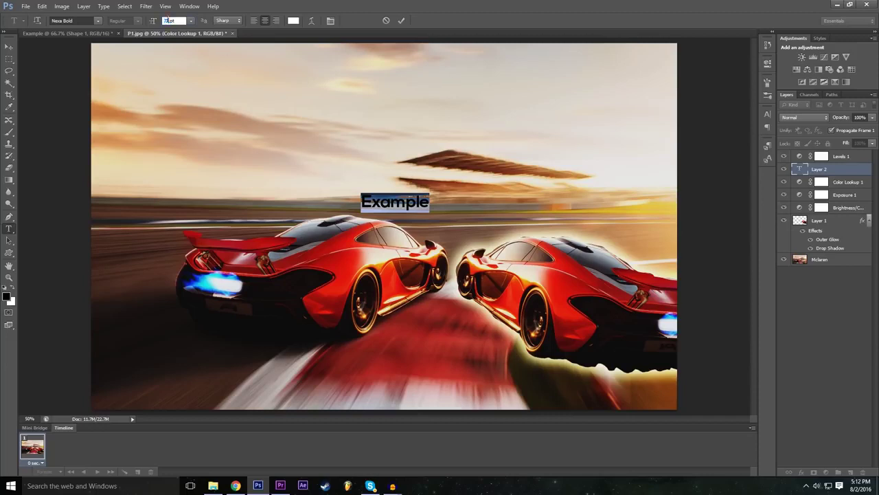
- Set the font size to 500 pt, move the word up into the sky and commit the text
{"action": "double_click", "coordinate": [166, 21]}
{"action": "left_click", "coordinate": [154, 21]}
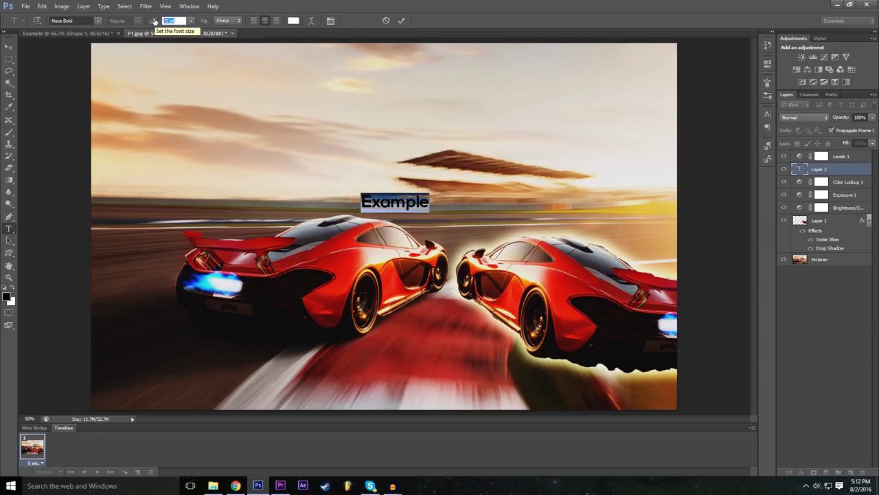
{"action": "type", "text": "500"}
{"action": "left_click_drag", "start_coordinate": [365, 301], "coordinate": [367, 241]}
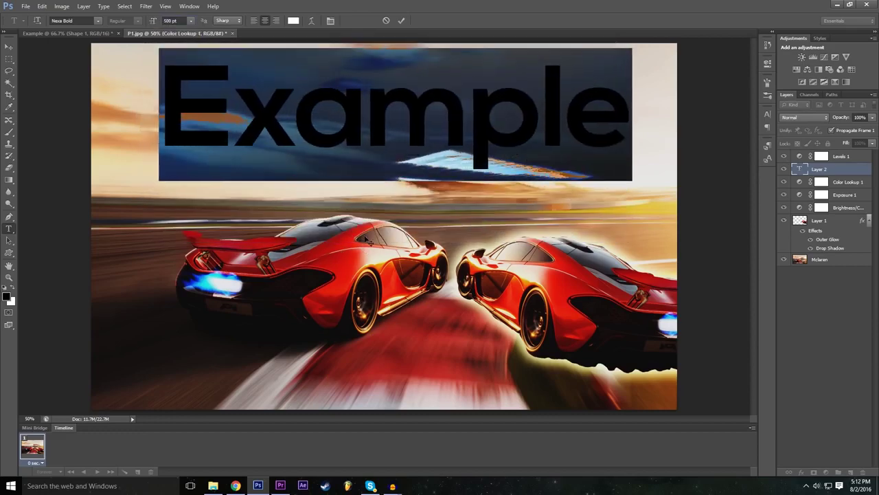
{"action": "left_click", "coordinate": [401, 20]}
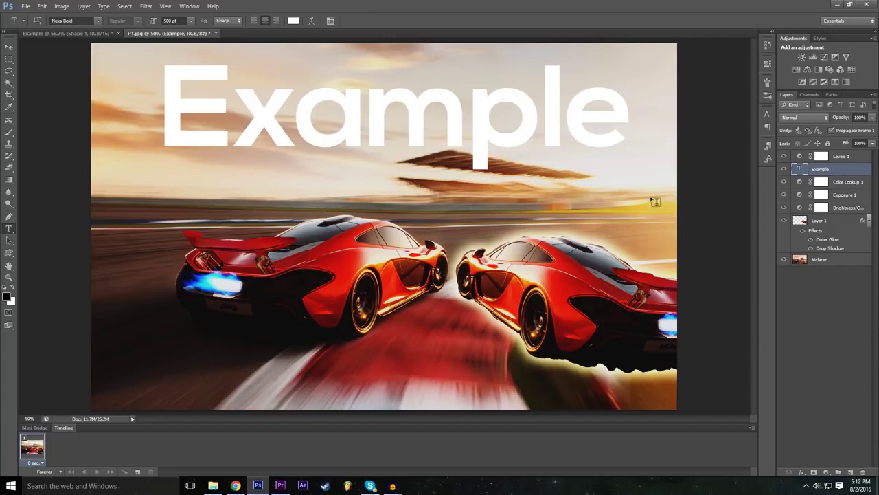
- Move the Example text layer above Levels 1 and open its Blending Options
{"action": "left_click_drag", "start_coordinate": [835, 171], "coordinate": [836, 154]}
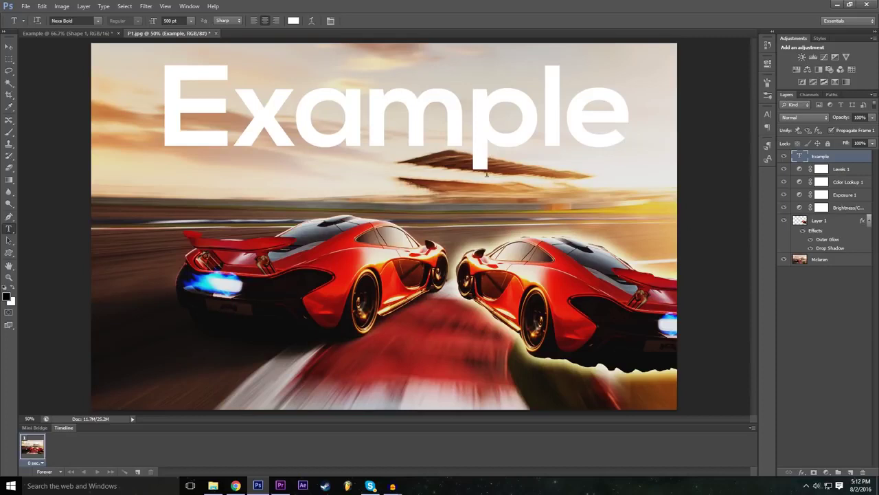
{"action": "left_click", "coordinate": [801, 473]}
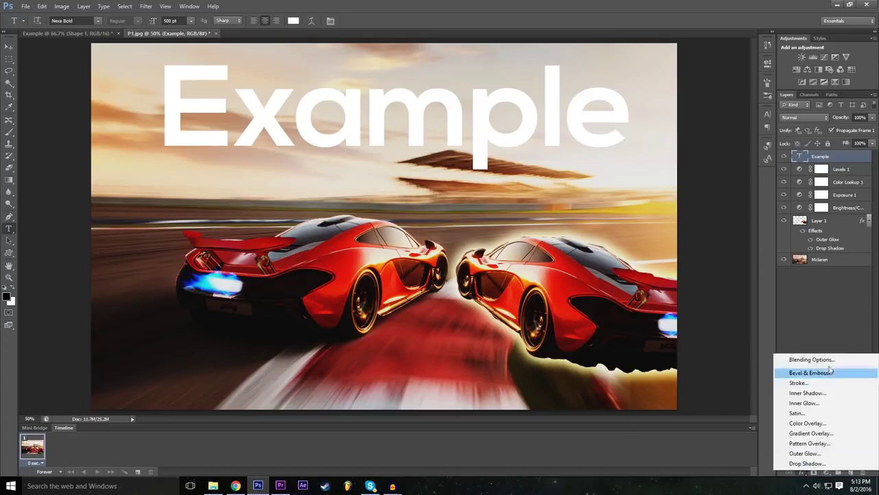
{"action": "left_click", "coordinate": [795, 360]}
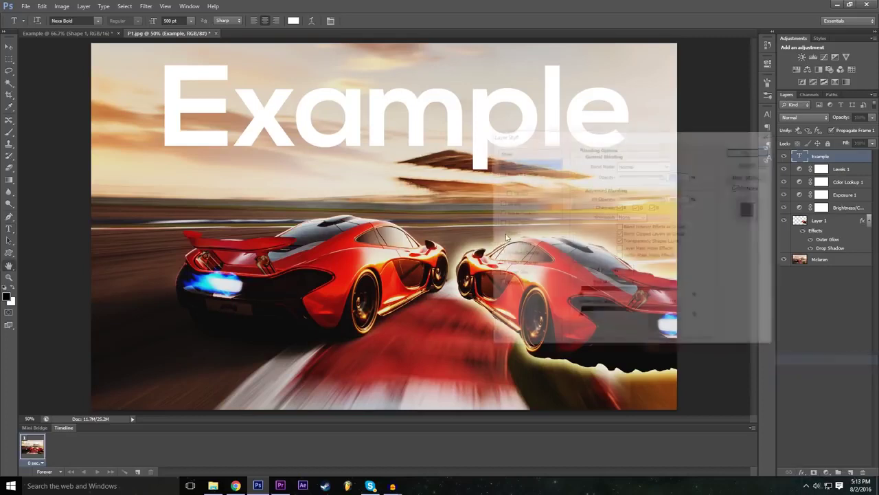
- Try the Overlay blend mode on the Example text layer, followed by Difference
{"action": "left_click", "coordinate": [627, 166]}
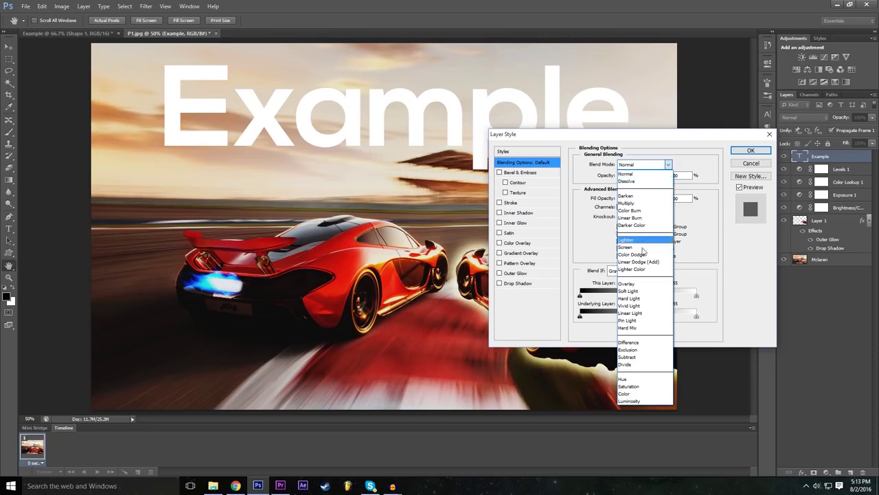
{"action": "left_click", "coordinate": [642, 285]}
{"action": "key", "text": "Tab"}
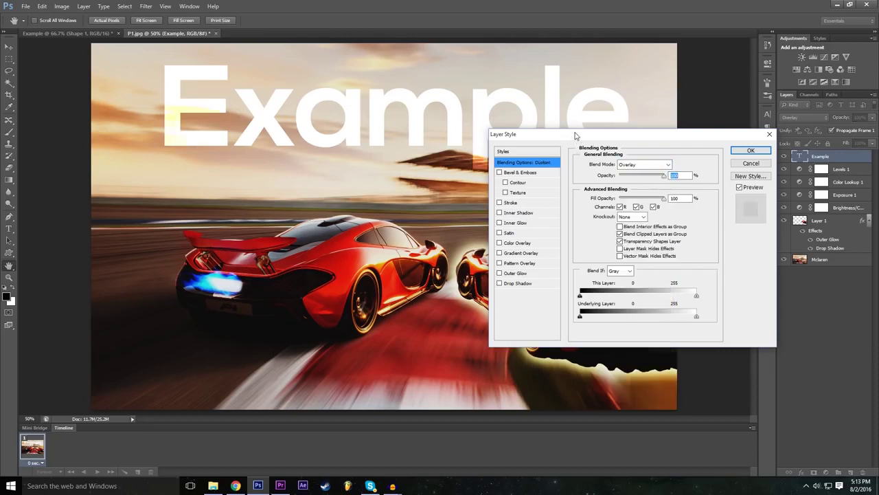
{"action": "left_click", "coordinate": [637, 166]}
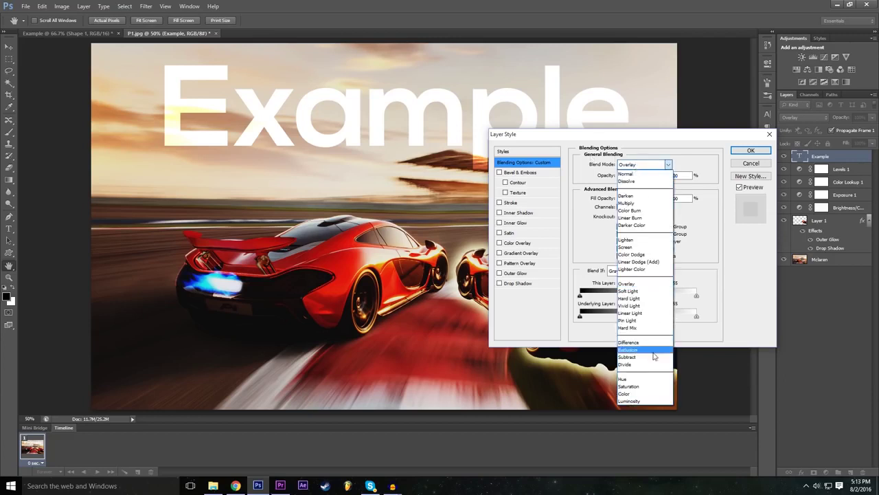
{"action": "left_click", "coordinate": [648, 343]}
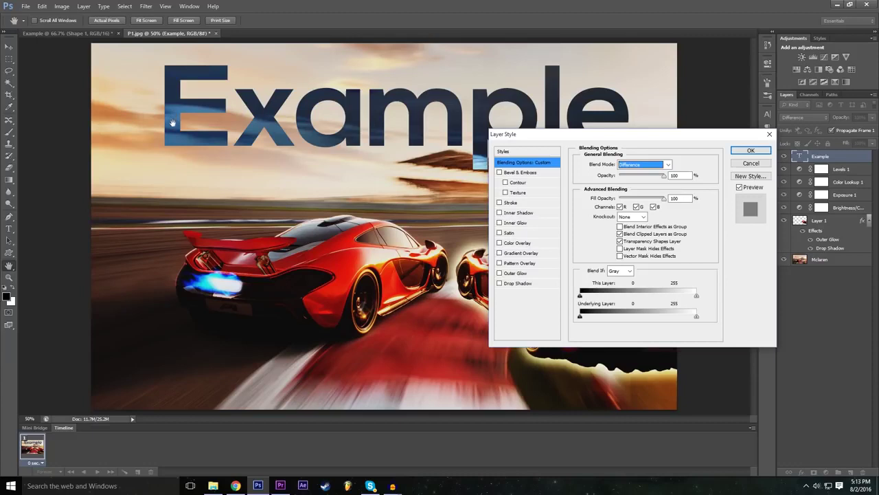
- Try the Exclusion, Darken and Color Burn blend modes on the Example text layer
{"action": "left_click", "coordinate": [641, 164]}
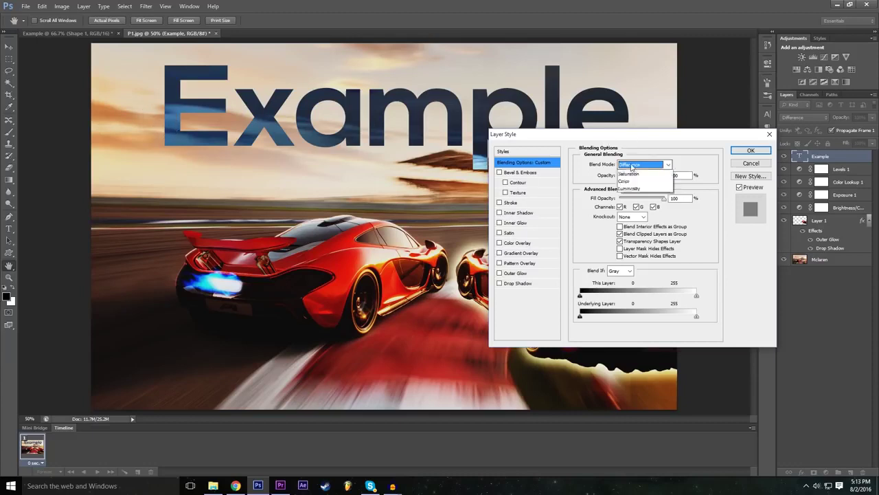
{"action": "left_click", "coordinate": [644, 351]}
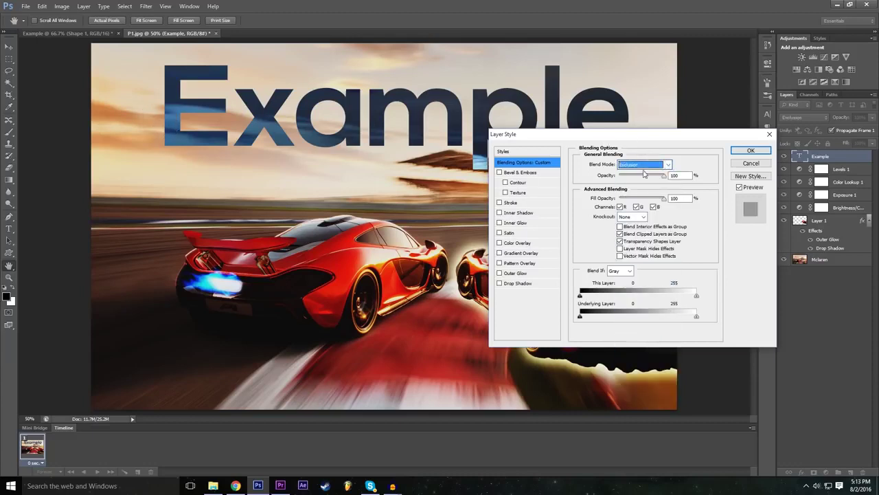
{"action": "left_click", "coordinate": [644, 165]}
{"action": "left_click", "coordinate": [638, 196]}
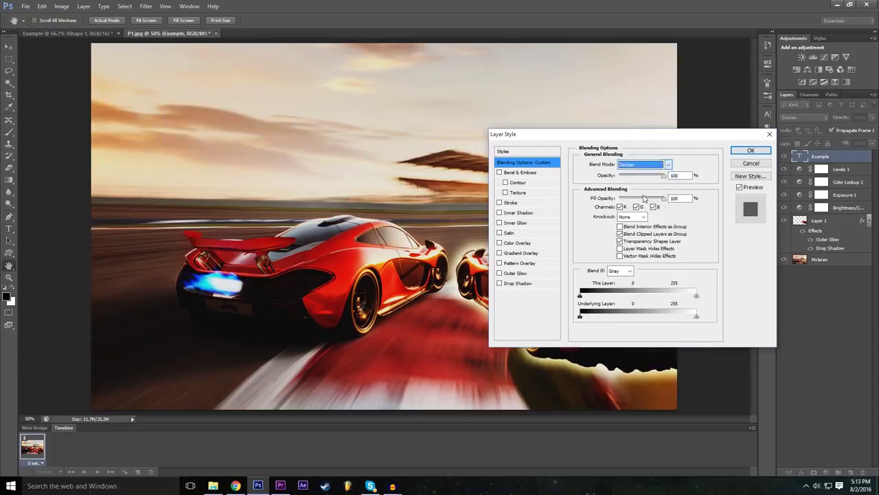
{"action": "left_click", "coordinate": [636, 167]}
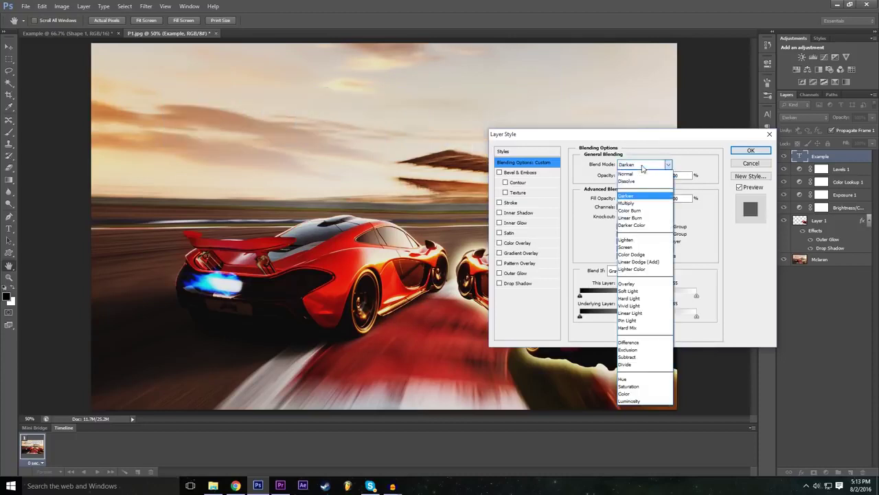
{"action": "left_click", "coordinate": [639, 211]}
- Try the Overlay and Vivid Light blend modes on the Example text layer
{"action": "left_click", "coordinate": [643, 170]}
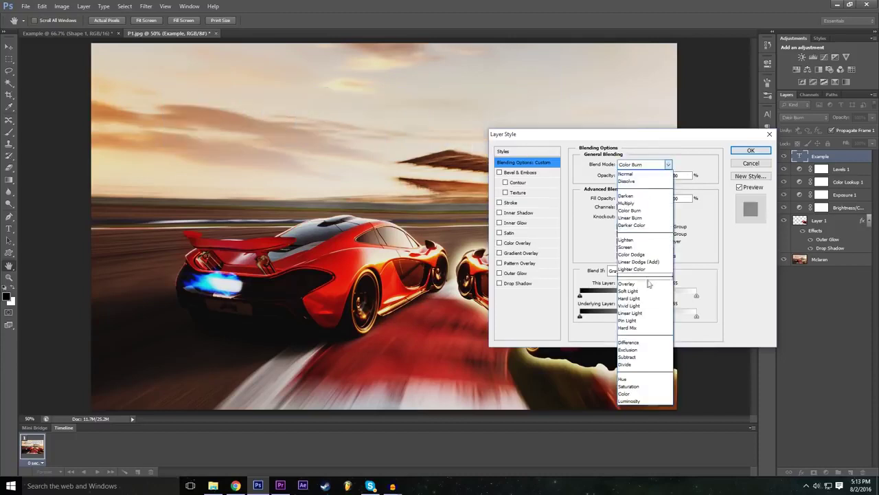
{"action": "left_click", "coordinate": [642, 283]}
{"action": "left_click", "coordinate": [643, 165]}
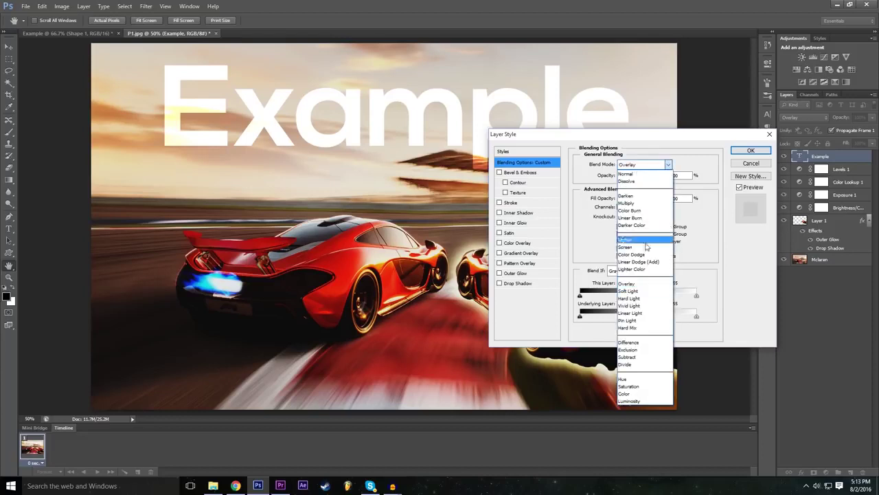
{"action": "left_click", "coordinate": [645, 306]}
- Set the Example text layer's blend mode to Difference and apply the layer style
{"action": "left_click", "coordinate": [644, 171]}
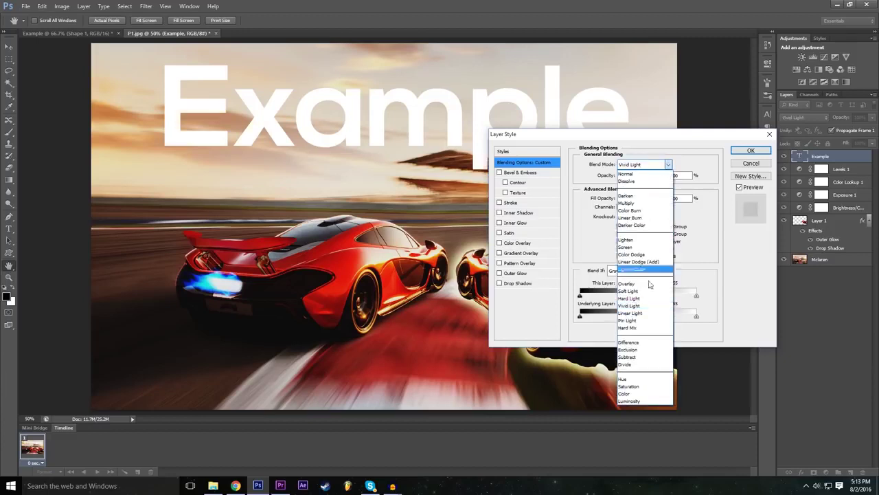
{"action": "left_click", "coordinate": [647, 344]}
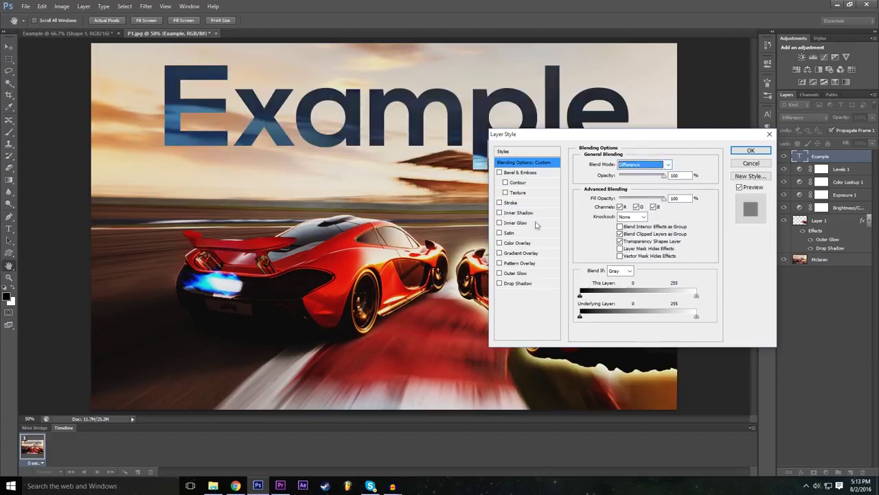
{"action": "left_click", "coordinate": [751, 151]}
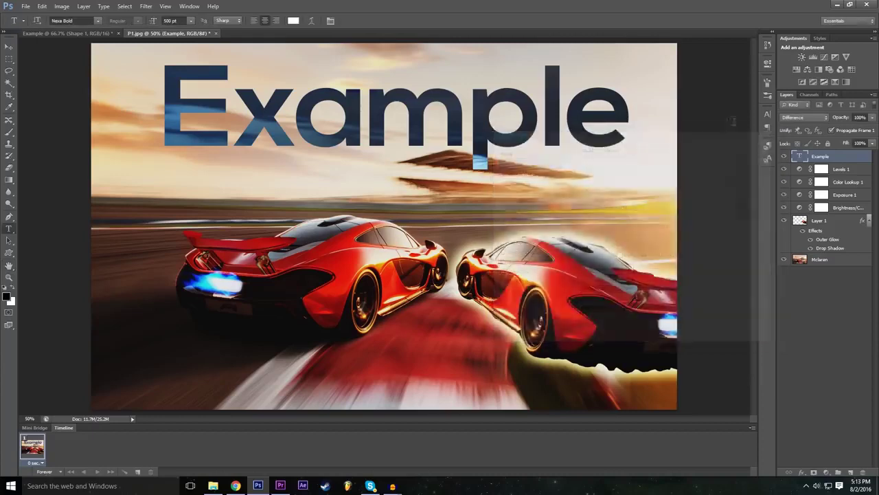
- Move the Example text toward the upper-left corner of the image with the Move tool
{"action": "left_click", "coordinate": [8, 46]}
{"action": "left_click_drag", "start_coordinate": [321, 101], "coordinate": [252, 119]}
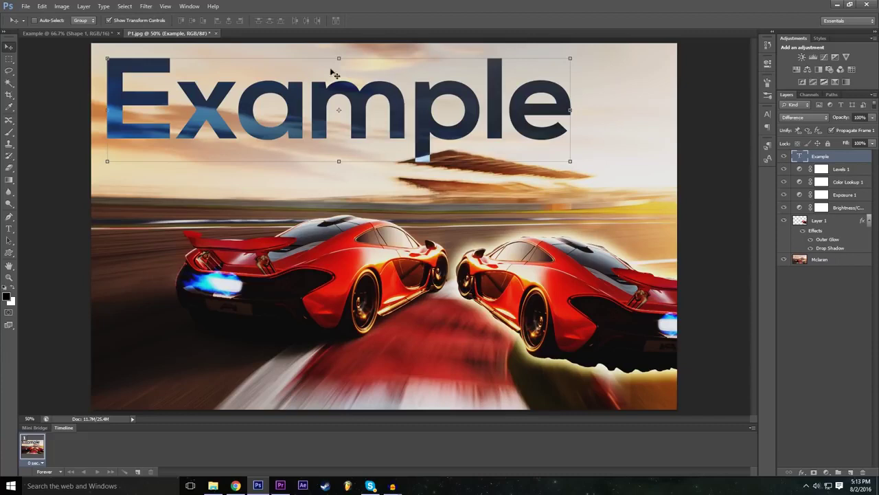
{"action": "left_click", "coordinate": [857, 320]}
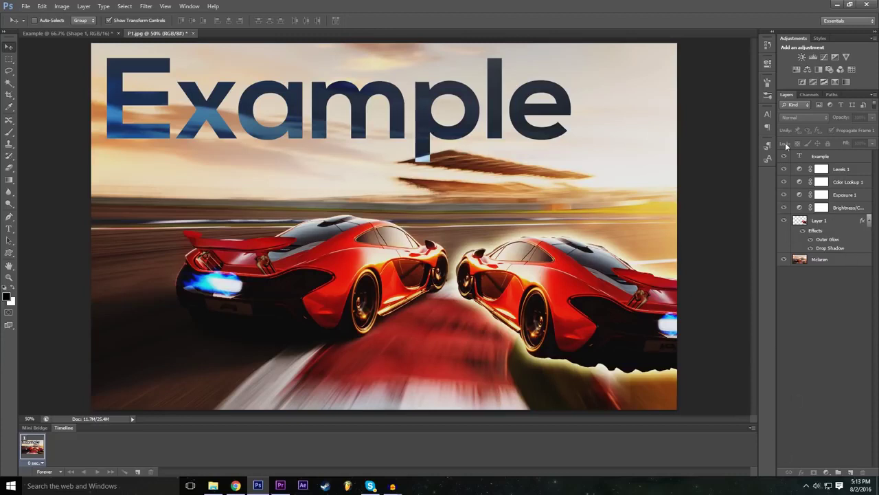
{"action": "left_click", "coordinate": [815, 159]}
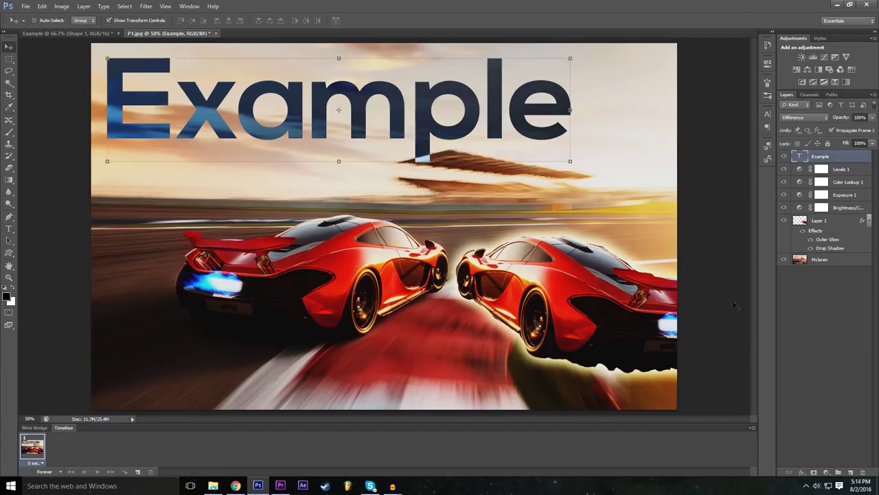
{"action": "left_click", "coordinate": [801, 472]}
{"action": "left_click", "coordinate": [802, 473]}
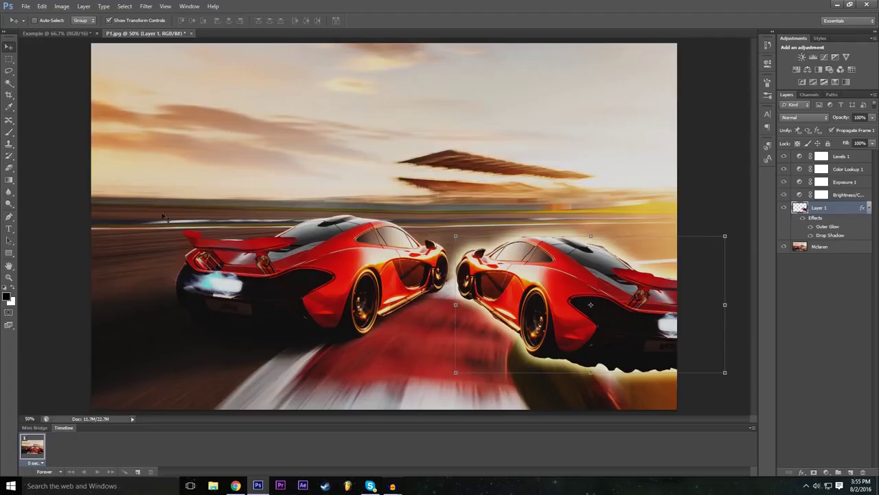
- Activate the Eraser tool and configure its brush to 100 px size and 0% hardness
{"action": "left_click", "coordinate": [11, 169]}
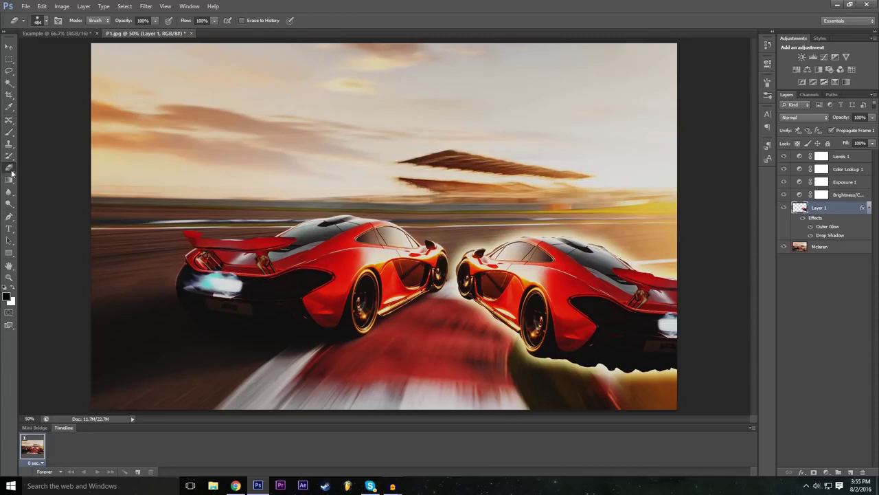
{"action": "left_click", "coordinate": [46, 22]}
{"action": "left_click_drag", "start_coordinate": [22, 68], "coordinate": [10, 74]}
{"action": "left_click_drag", "start_coordinate": [62, 49], "coordinate": [58, 48]}
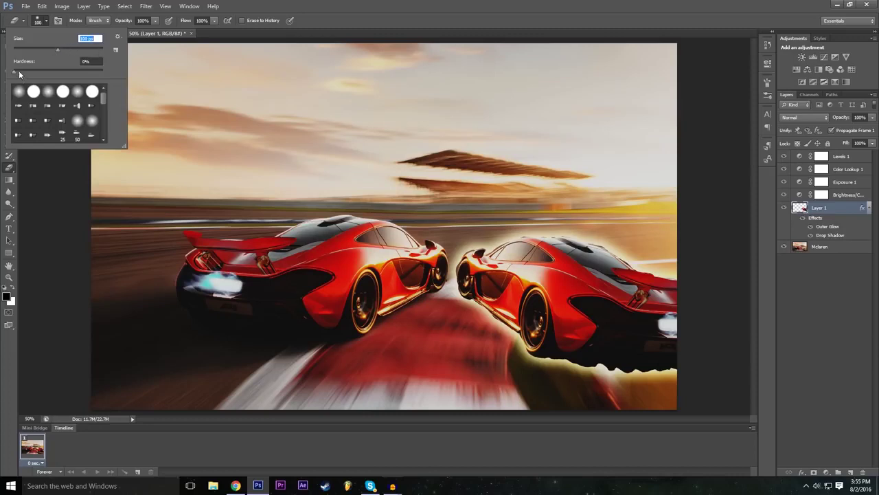
{"action": "left_click_drag", "start_coordinate": [18, 71], "coordinate": [66, 70]}
{"action": "left_click_drag", "start_coordinate": [29, 75], "coordinate": [21, 74]}
{"action": "key", "text": "Return"}
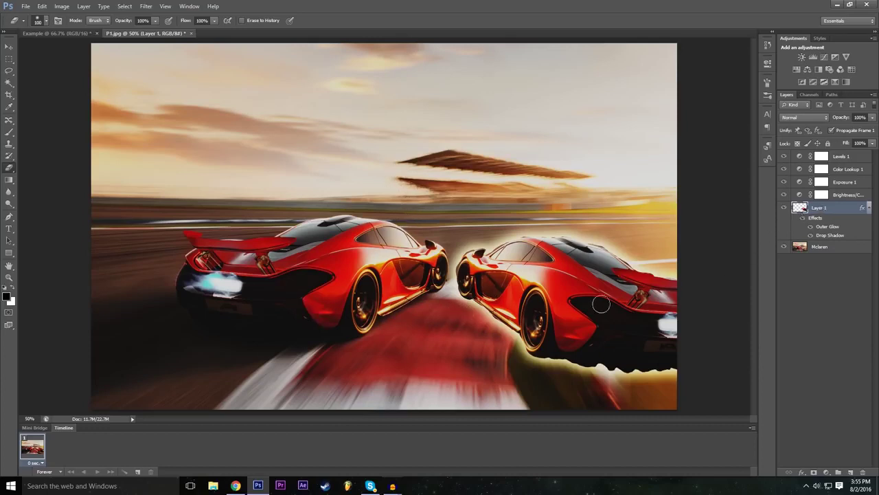
- Try erasing the upper part of the right-hand car on Layer 1 with the soft eraser, and step back
{"action": "mouse_move", "coordinate": [471, 336]}
{"action": "left_mouse_down"}
{"action": "mouse_move", "coordinate": [597, 206]}
{"action": "mouse_move", "coordinate": [445, 346]}
{"action": "mouse_move", "coordinate": [549, 254]}
{"action": "mouse_move", "coordinate": [537, 240]}
{"action": "mouse_move", "coordinate": [471, 243]}
{"action": "mouse_move", "coordinate": [461, 261]}
{"action": "mouse_move", "coordinate": [602, 266]}
{"action": "mouse_move", "coordinate": [581, 246]}
{"action": "mouse_move", "coordinate": [506, 311]}
{"action": "mouse_move", "coordinate": [607, 230]}
{"action": "mouse_move", "coordinate": [600, 297]}
{"action": "mouse_move", "coordinate": [652, 325]}
{"action": "mouse_move", "coordinate": [611, 259]}
{"action": "mouse_move", "coordinate": [674, 318]}
{"action": "mouse_move", "coordinate": [663, 260]}
{"action": "left_mouse_up"}
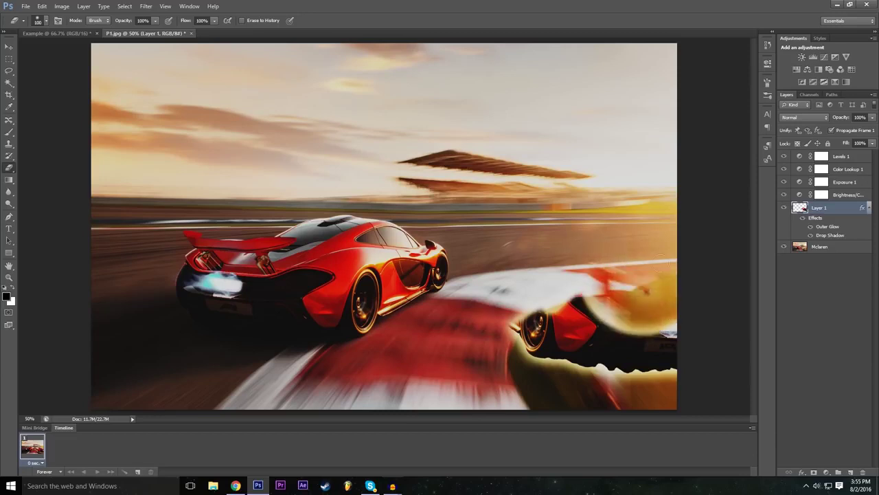
{"action": "mouse_move", "coordinate": [644, 297]}
{"action": "left_mouse_down"}
{"action": "mouse_move", "coordinate": [667, 329]}
{"action": "mouse_move", "coordinate": [691, 326]}
{"action": "left_mouse_up"}
{"action": "left_click", "coordinate": [42, 6]}
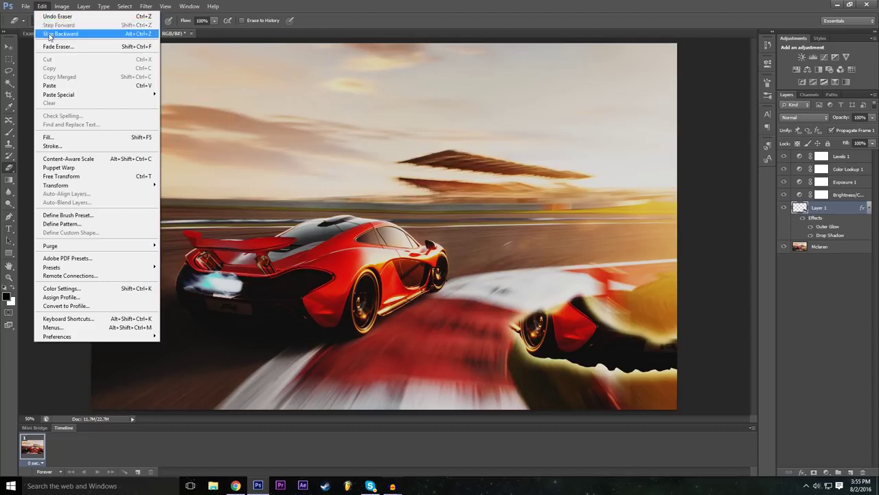
{"action": "left_click", "coordinate": [49, 34]}
- Set the eraser hardness to 100% and erase the front end of the right-hand car on Layer 1
{"action": "left_click", "coordinate": [41, 20]}
{"action": "left_click", "coordinate": [26, 70]}
{"action": "left_click_drag", "start_coordinate": [80, 75], "coordinate": [129, 70]}
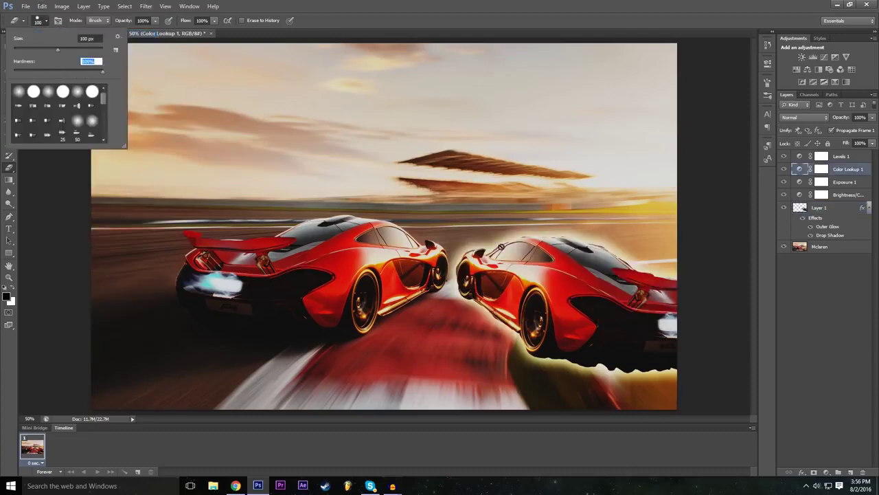
{"action": "left_click", "coordinate": [504, 4]}
{"action": "left_click", "coordinate": [811, 208]}
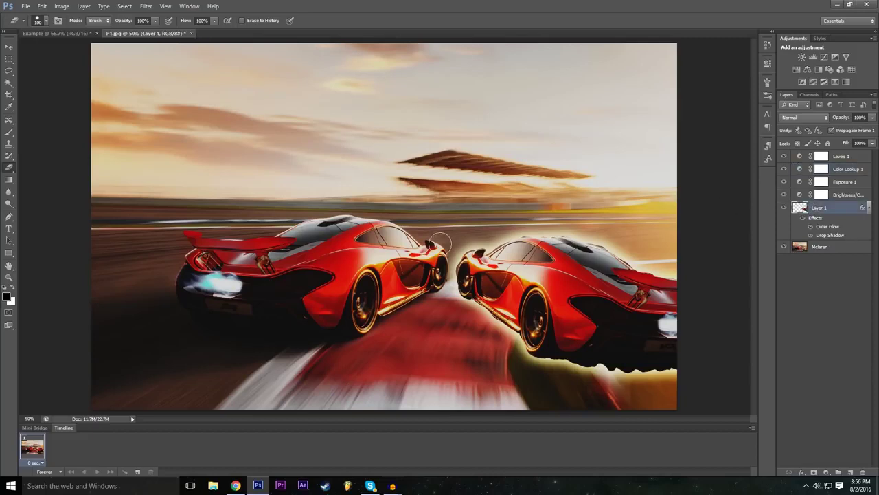
{"action": "mouse_move", "coordinate": [455, 311]}
{"action": "left_mouse_down"}
{"action": "mouse_move", "coordinate": [498, 232]}
{"action": "mouse_move", "coordinate": [462, 257]}
{"action": "mouse_move", "coordinate": [469, 309]}
{"action": "mouse_move", "coordinate": [551, 226]}
{"action": "mouse_move", "coordinate": [449, 337]}
{"action": "left_mouse_up"}
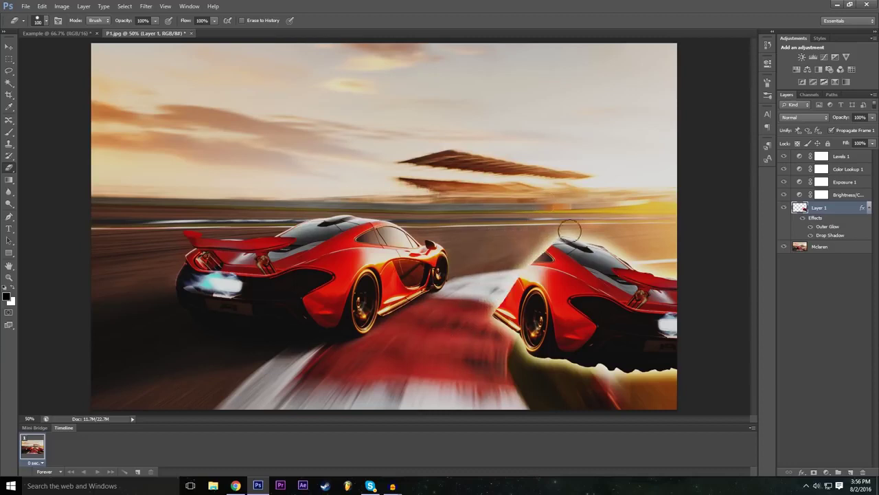
- Set the eraser hardness to 0% and erase a soft stroke across the rear side of the right-hand car
{"action": "left_click", "coordinate": [47, 20]}
{"action": "left_click_drag", "start_coordinate": [59, 72], "coordinate": [13, 85]}
{"action": "left_click", "coordinate": [589, 2]}
{"action": "mouse_move", "coordinate": [637, 269]}
{"action": "left_mouse_down"}
{"action": "mouse_move", "coordinate": [602, 307]}
{"action": "mouse_move", "coordinate": [545, 362]}
{"action": "mouse_move", "coordinate": [599, 325]}
{"action": "mouse_move", "coordinate": [650, 267]}
{"action": "mouse_move", "coordinate": [543, 360]}
{"action": "mouse_move", "coordinate": [653, 287]}
{"action": "mouse_move", "coordinate": [571, 327]}
{"action": "mouse_move", "coordinate": [591, 313]}
{"action": "left_mouse_up"}
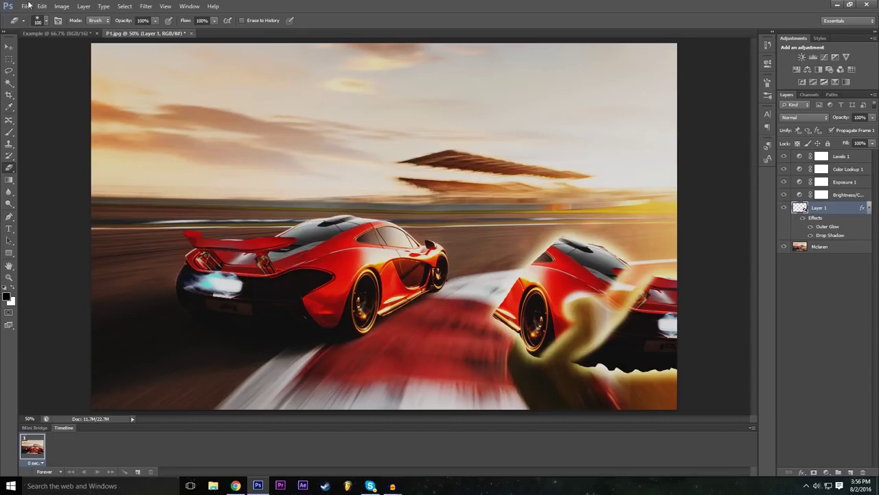
- Choose a textured 59 px eraser tip and erase most of the remaining right-hand car on Layer 1
{"action": "left_click", "coordinate": [46, 21]}
{"action": "scroll", "coordinate": [63, 106], "scroll_direction": "down", "scroll_amount": 5}
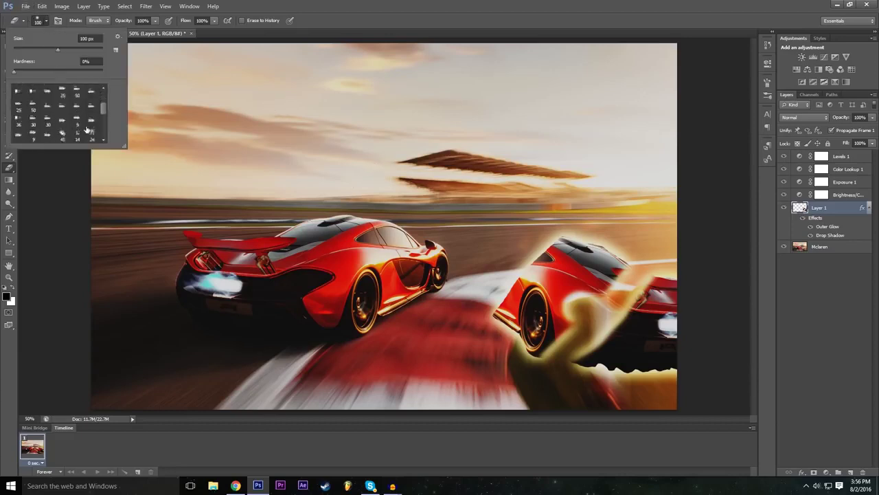
{"action": "left_click", "coordinate": [91, 105]}
{"action": "left_click", "coordinate": [62, 106]}
{"action": "mouse_move", "coordinate": [554, 281]}
{"action": "left_mouse_down"}
{"action": "mouse_move", "coordinate": [558, 299]}
{"action": "mouse_move", "coordinate": [522, 300]}
{"action": "mouse_move", "coordinate": [531, 280]}
{"action": "mouse_move", "coordinate": [584, 264]}
{"action": "mouse_move", "coordinate": [576, 249]}
{"action": "left_mouse_up"}
{"action": "mouse_move", "coordinate": [626, 296]}
{"action": "left_mouse_down"}
{"action": "mouse_move", "coordinate": [639, 322]}
{"action": "mouse_move", "coordinate": [658, 322]}
{"action": "mouse_move", "coordinate": [655, 352]}
{"action": "mouse_move", "coordinate": [576, 358]}
{"action": "left_mouse_up"}
{"action": "mouse_move", "coordinate": [622, 370]}
{"action": "left_mouse_down"}
{"action": "mouse_move", "coordinate": [500, 341]}
{"action": "mouse_move", "coordinate": [493, 314]}
{"action": "mouse_move", "coordinate": [504, 314]}
{"action": "mouse_move", "coordinate": [517, 285]}
{"action": "mouse_move", "coordinate": [517, 299]}
{"action": "mouse_move", "coordinate": [478, 327]}
{"action": "mouse_move", "coordinate": [539, 304]}
{"action": "mouse_move", "coordinate": [549, 279]}
{"action": "mouse_move", "coordinate": [545, 237]}
{"action": "mouse_move", "coordinate": [532, 257]}
{"action": "mouse_move", "coordinate": [564, 241]}
{"action": "mouse_move", "coordinate": [530, 268]}
{"action": "mouse_move", "coordinate": [533, 276]}
{"action": "mouse_move", "coordinate": [550, 255]}
{"action": "mouse_move", "coordinate": [637, 380]}
{"action": "mouse_move", "coordinate": [664, 352]}
{"action": "left_mouse_up"}
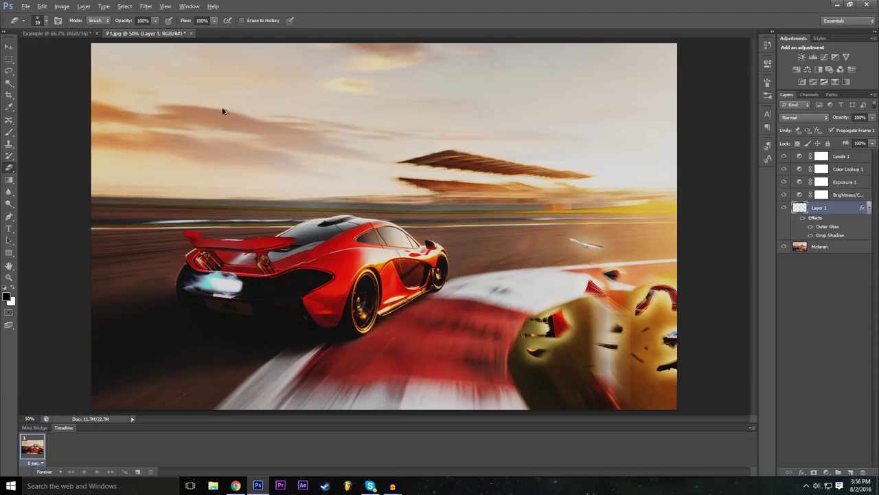
- Undo the eraser strokes on Layer 1 until the whole right-hand car is restored
{"action": "key", "text": "ctrl+z"}
{"action": "key", "text": "ctrl+alt+z"}
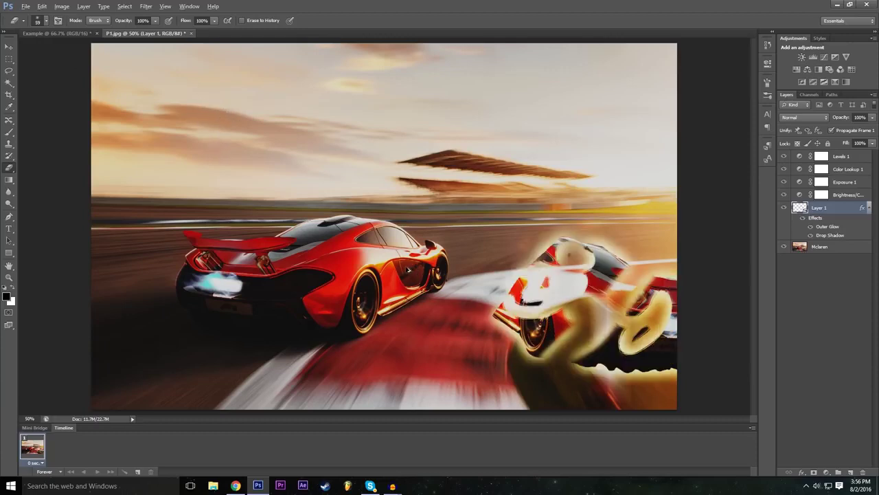
{"action": "key", "text": "ctrl+alt+z"}
{"action": "key", "text": "ctrl+alt+z"}
{"action": "key", "text": "ctrl+alt+z"}
{"action": "key", "text": "ctrl+alt+z"}
{"action": "key", "text": "ctrl+alt+z"}
{"action": "key", "text": "ctrl+alt+z"}
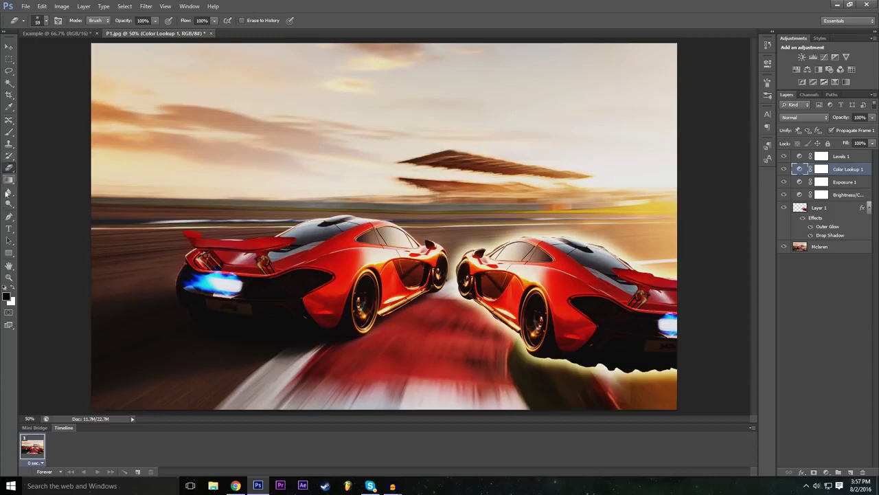
- Activate the Pen tool and briefly view the Example document before returning to P1.jpg
{"action": "left_click", "coordinate": [9, 218]}
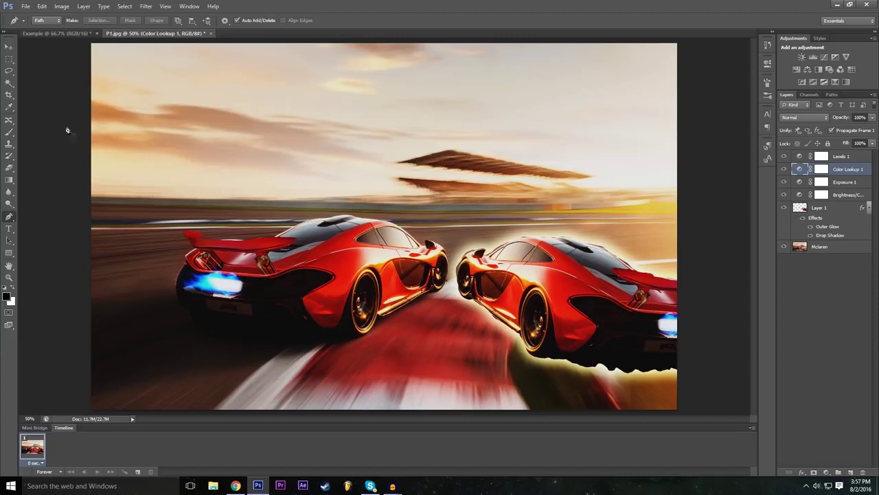
{"action": "left_click", "coordinate": [84, 33]}
{"action": "left_click", "coordinate": [150, 32]}
{"action": "left_click", "coordinate": [25, 6]}
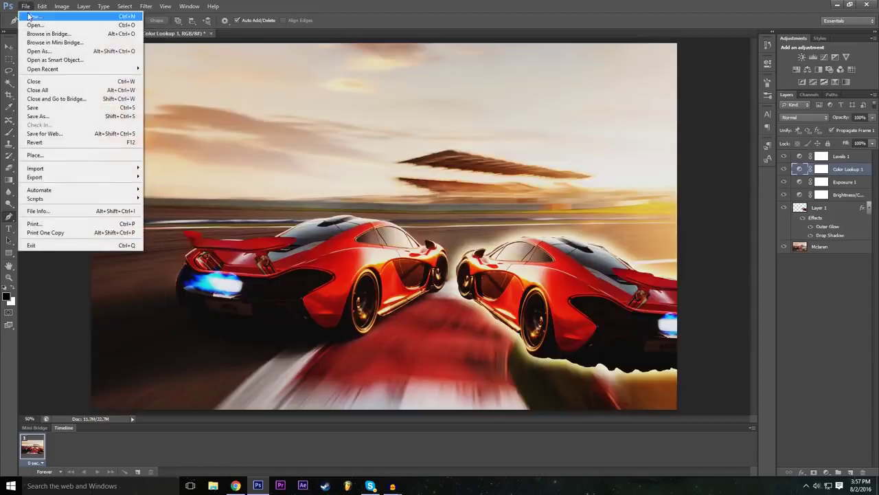
{"action": "left_click", "coordinate": [23, 16]}
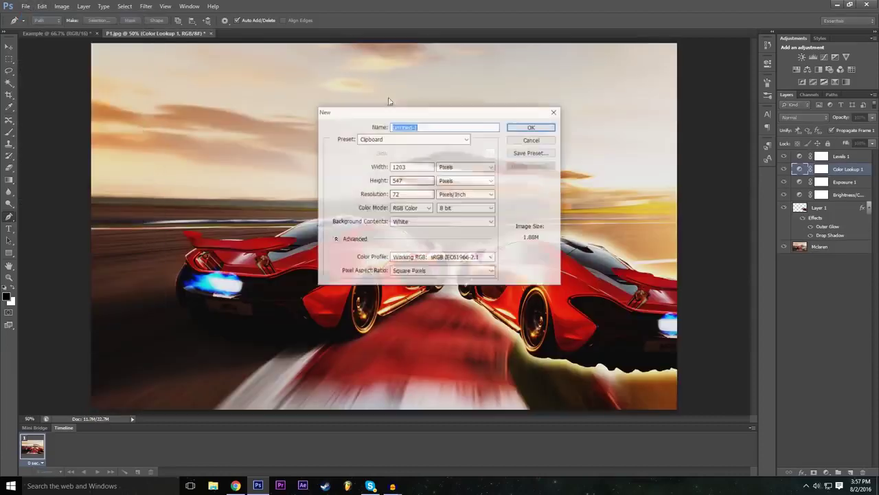
{"action": "double_click", "coordinate": [425, 169]}
{"action": "type", "text": "1920"}
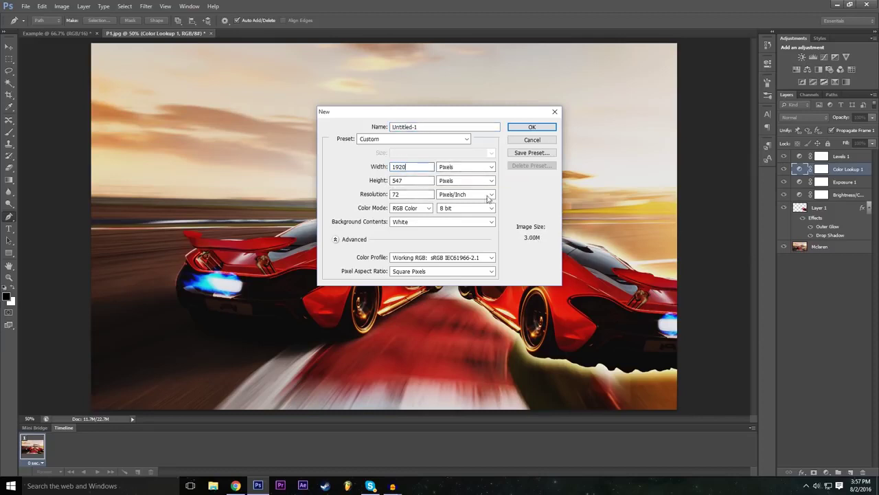
{"action": "left_click", "coordinate": [411, 181]}
{"action": "left_click", "coordinate": [534, 142]}
- Switch to the Example document containing the styled rectangle
{"action": "left_click", "coordinate": [48, 34]}
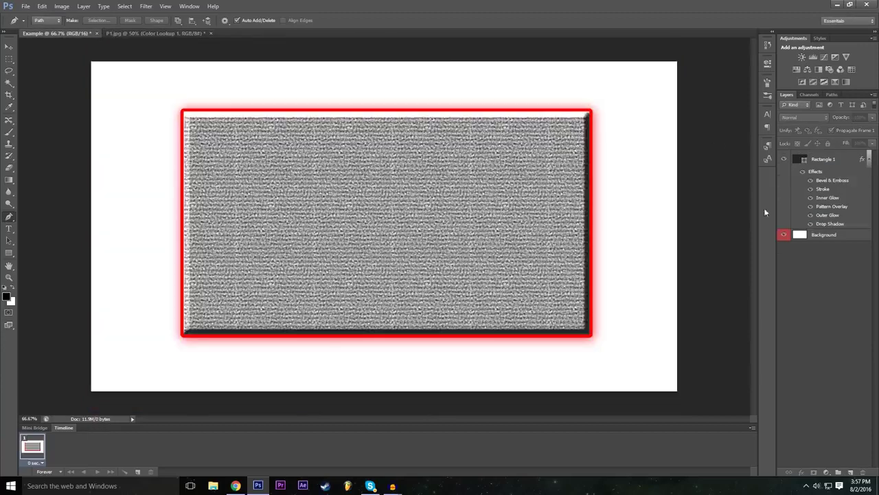
- Hide the Rectangle 1 layer, select the Background layer, and start a pen path with an anchor in the upper-left part of the canvas
{"action": "left_click", "coordinate": [784, 159]}
{"action": "left_click", "coordinate": [822, 234]}
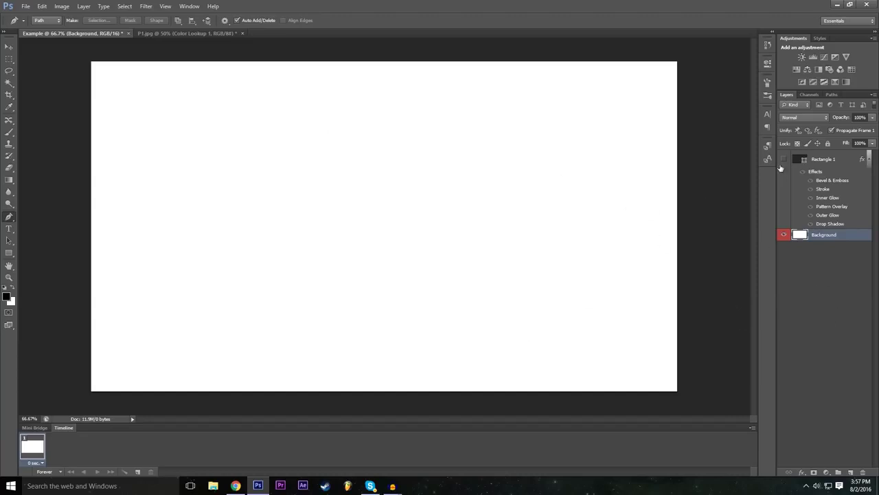
{"action": "left_click", "coordinate": [783, 160]}
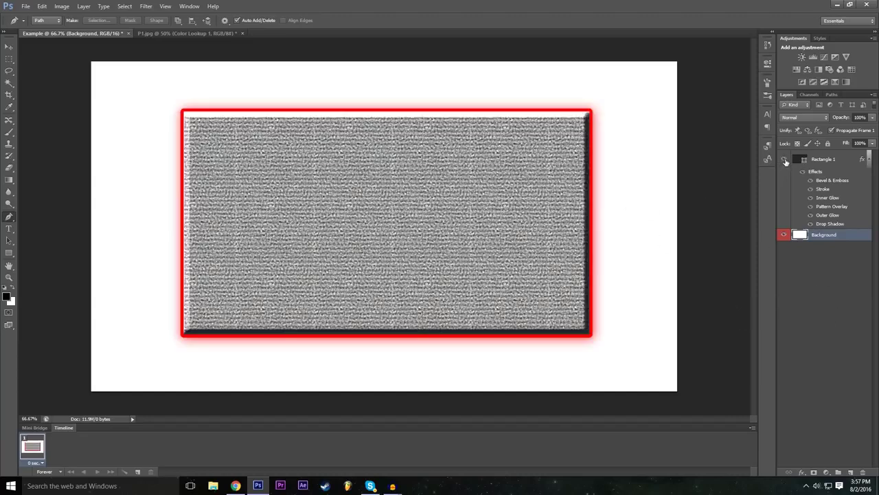
{"action": "left_click", "coordinate": [784, 159]}
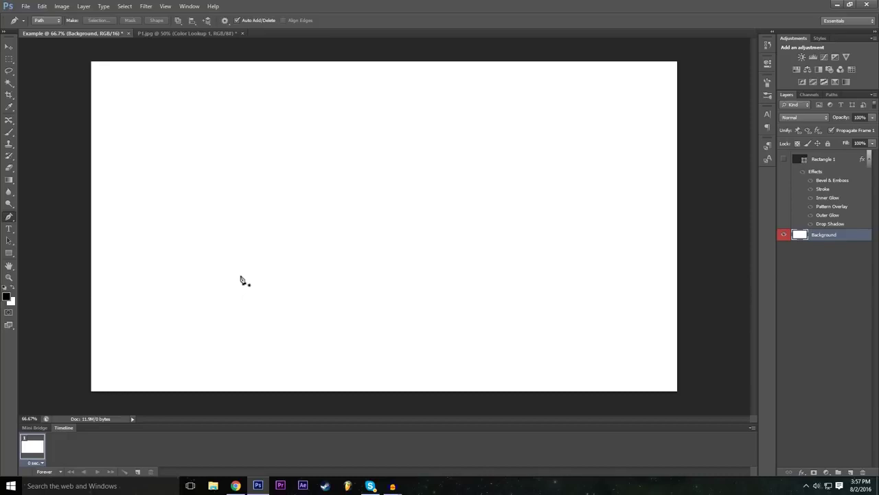
{"action": "left_click", "coordinate": [244, 135]}
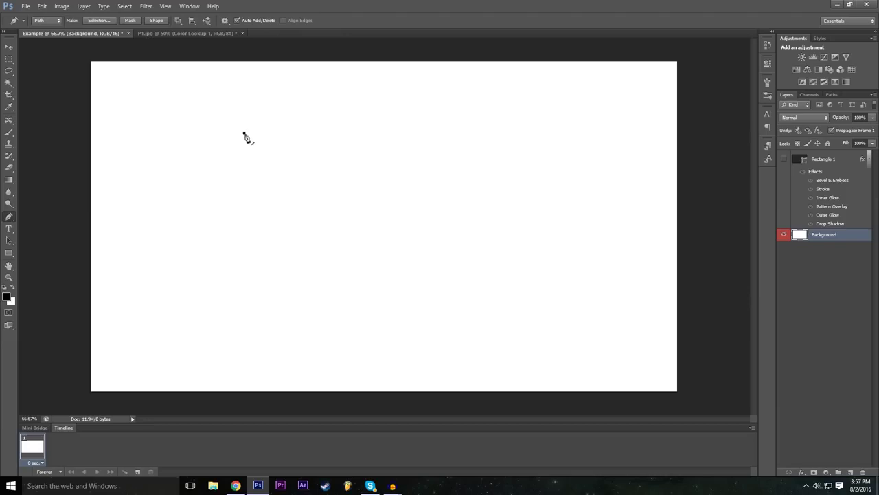
{"action": "left_click", "coordinate": [389, 130]}
{"action": "left_click", "coordinate": [242, 231]}
{"action": "left_click", "coordinate": [406, 232]}
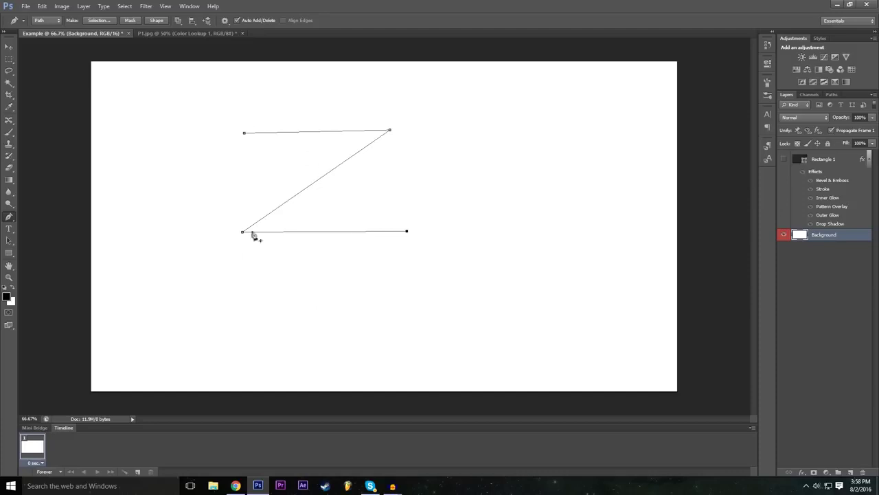
{"action": "key", "text": "ctrl+z"}
{"action": "key", "text": "ctrl+z"}
{"action": "key", "text": "ctrl+z"}
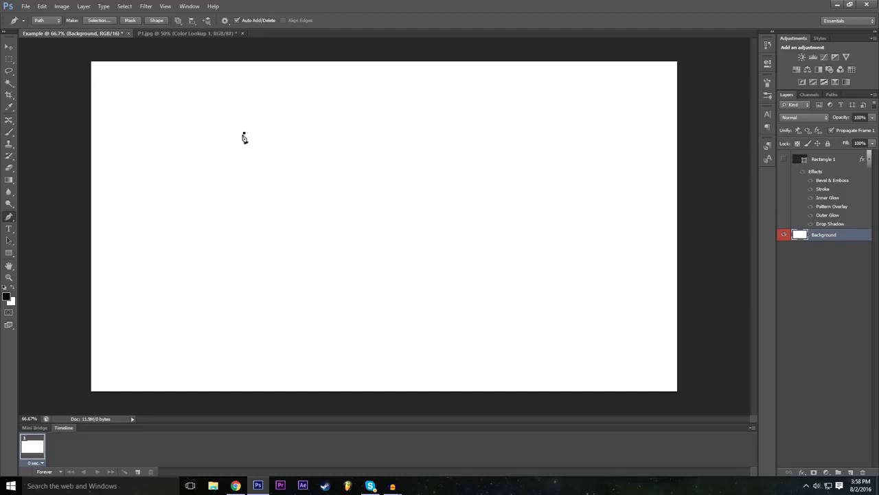
- Draw a straight horizontal path segment across the upper canvas, followed by a diagonal down to the Z's lower-left corner
{"action": "left_click", "coordinate": [390, 133]}
{"action": "left_click", "coordinate": [42, 5]}
{"action": "left_click", "coordinate": [51, 11]}
{"action": "key", "text": "ctrl+z"}
{"action": "left_click", "coordinate": [239, 235], "text": "shift"}
{"action": "left_click_drag", "start_coordinate": [291, 237], "coordinate": [244, 274]}
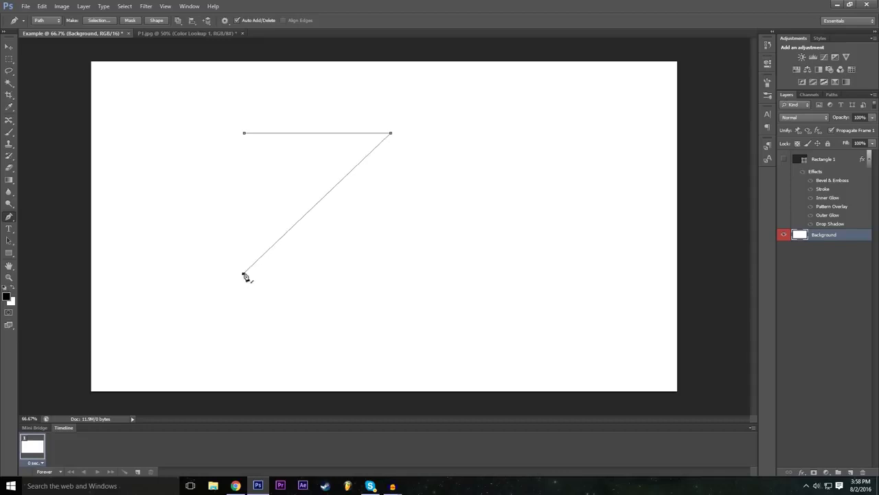
- Complete the closed Z outline with straight segments for the base, its short right end, the parallel diagonal and the top edge
{"action": "left_click", "coordinate": [402, 276], "text": "shift"}
{"action": "left_click", "coordinate": [403, 246]}
{"action": "left_click", "coordinate": [303, 248], "text": "shift"}
{"action": "left_click", "coordinate": [414, 134], "text": "shift"}
{"action": "left_click_drag", "start_coordinate": [414, 134], "coordinate": [429, 125]}
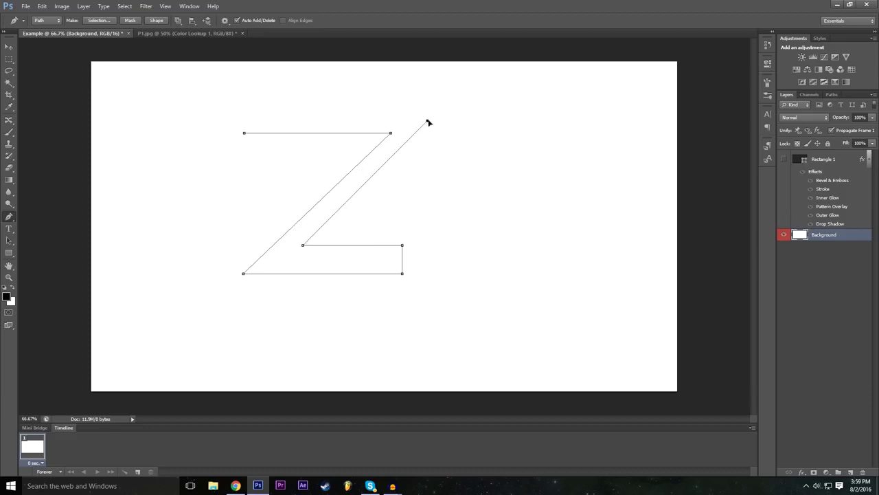
{"action": "left_click", "coordinate": [246, 120]}
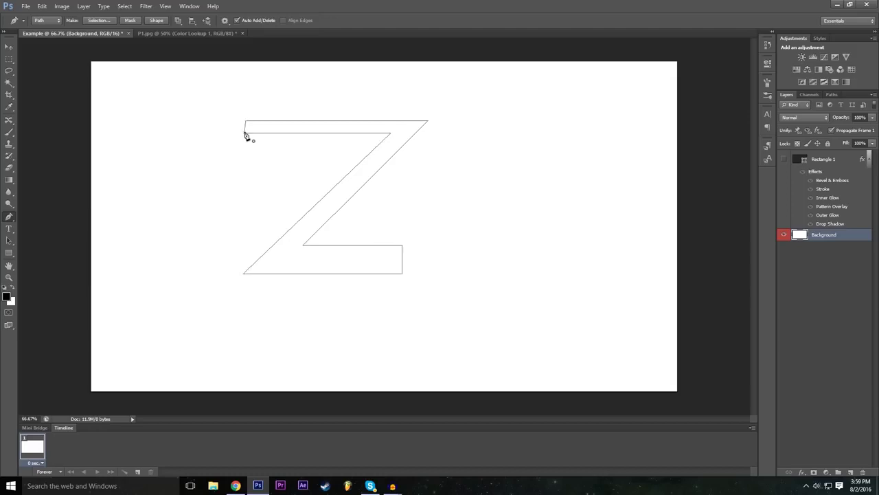
- Define the closed path as a custom shape named Z
{"action": "right_click", "coordinate": [303, 271]}
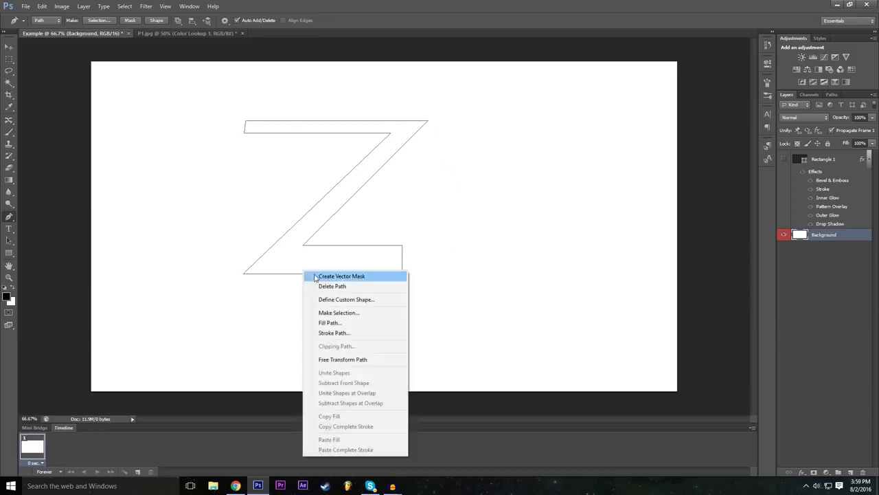
{"action": "left_click", "coordinate": [365, 300]}
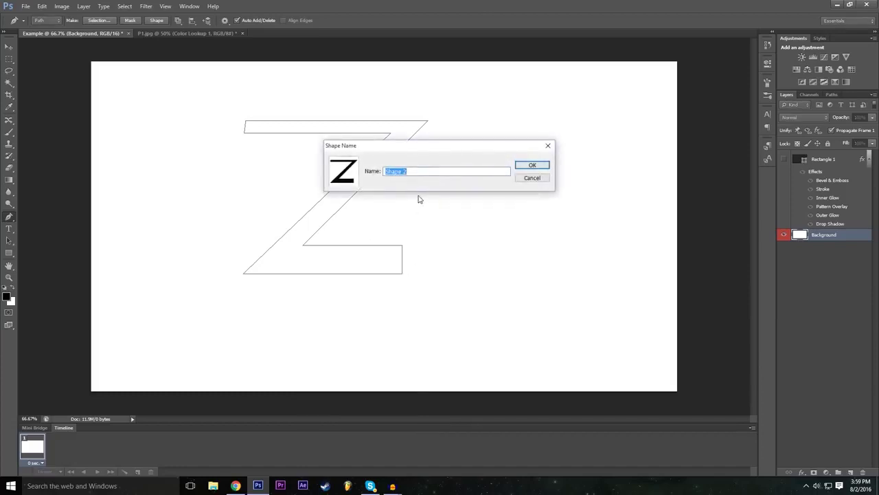
{"action": "type", "text": "Z"}
{"action": "key", "text": "Return"}
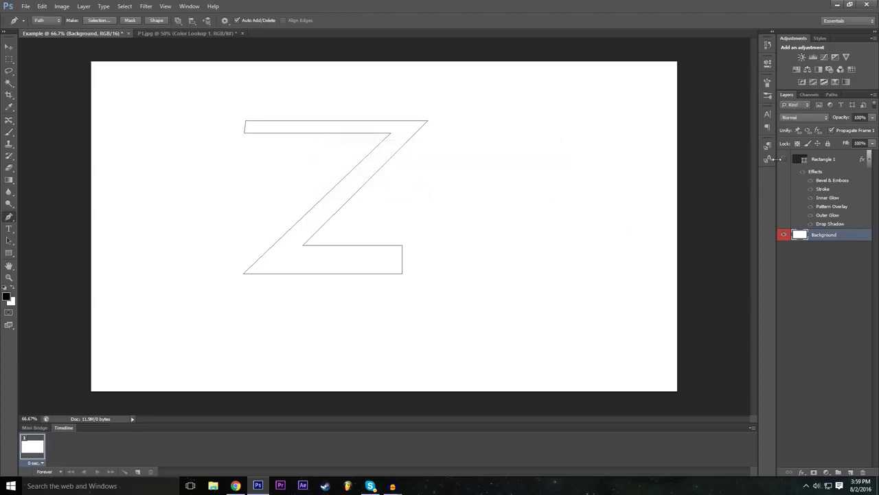
- Activate the Custom Shape tool and choose the saved Z shape
{"action": "left_click", "coordinate": [9, 252]}
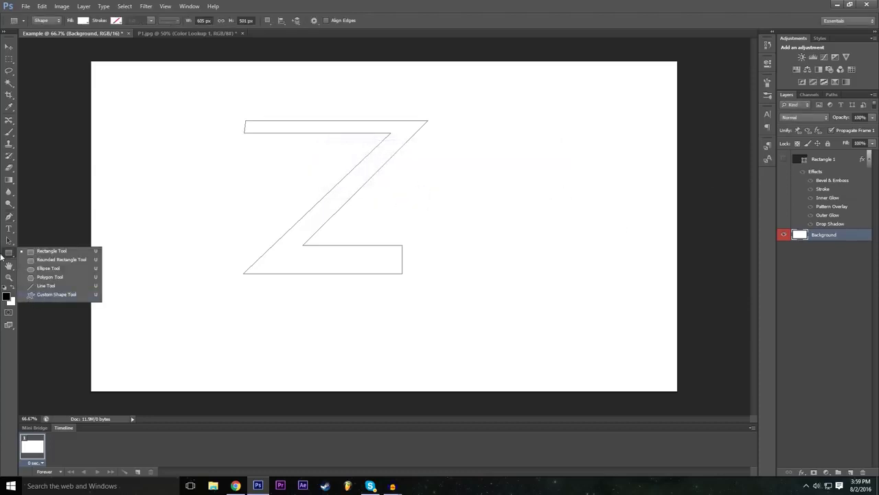
{"action": "left_click", "coordinate": [49, 294]}
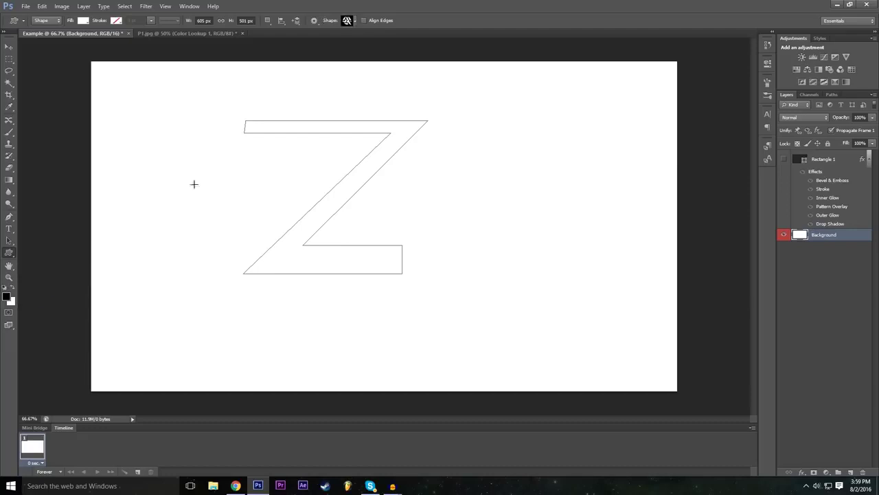
{"action": "left_click", "coordinate": [351, 23]}
{"action": "scroll", "coordinate": [355, 73], "scroll_direction": "down", "scroll_amount": 3}
{"action": "scroll", "coordinate": [356, 73], "scroll_direction": "up", "scroll_amount": 3}
{"action": "scroll", "coordinate": [356, 67], "scroll_direction": "down", "scroll_amount": 3}
{"action": "scroll", "coordinate": [356, 67], "scroll_direction": "up", "scroll_amount": 3}
{"action": "left_click", "coordinate": [349, 86]}
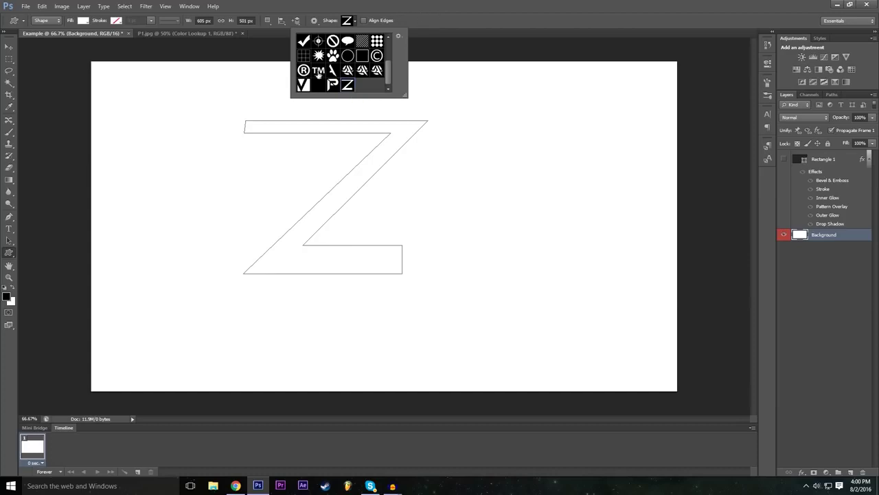
- Create the Z custom shape at 605 × 501 px with preserved proportions and move it near the canvas centre
{"action": "left_click", "coordinate": [438, 4]}
{"action": "left_click", "coordinate": [371, 230]}
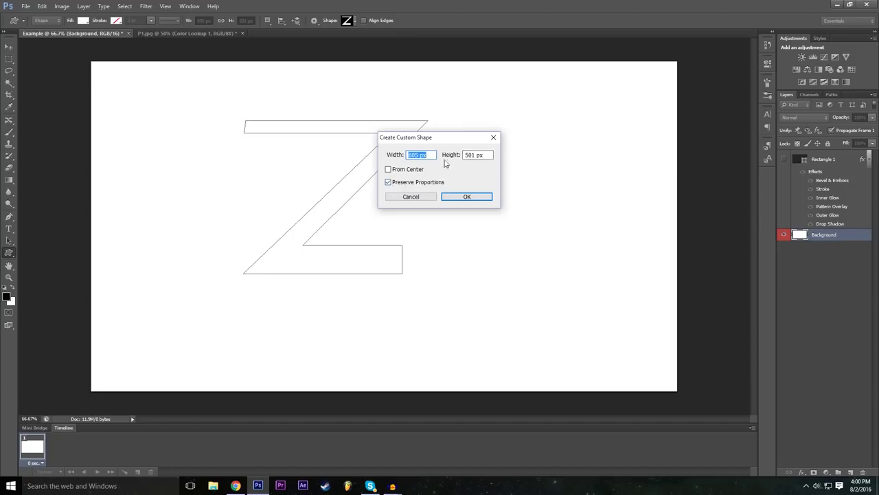
{"action": "left_click", "coordinate": [466, 196]}
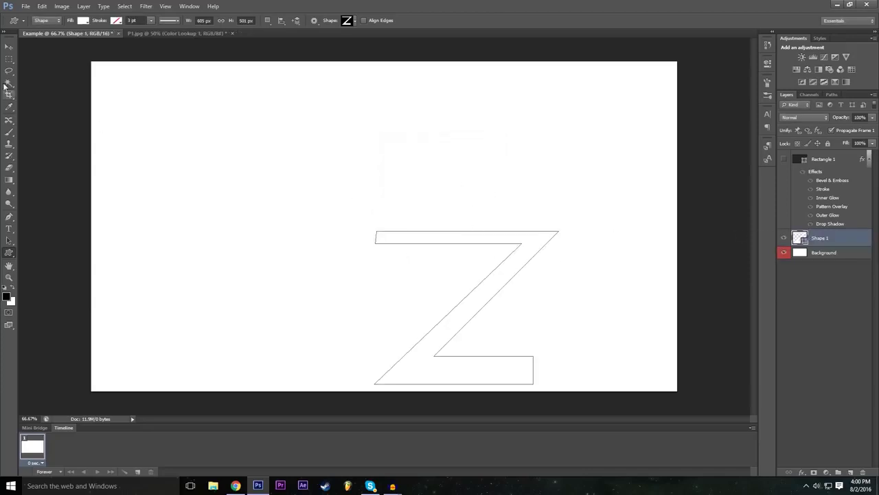
{"action": "left_click", "coordinate": [9, 46]}
{"action": "left_click_drag", "start_coordinate": [478, 302], "coordinate": [389, 253]}
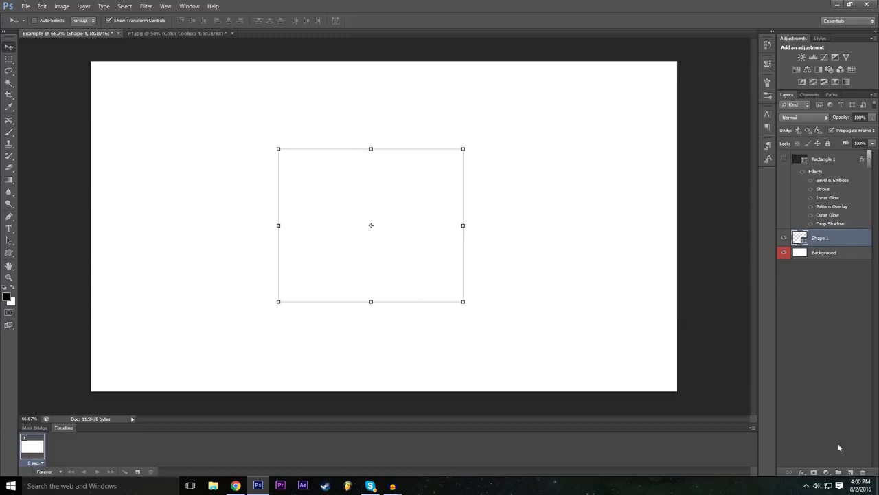
- Add a Color Overlay layer style to Shape 1 and set its colour to black (000000)
{"action": "left_click", "coordinate": [802, 472]}
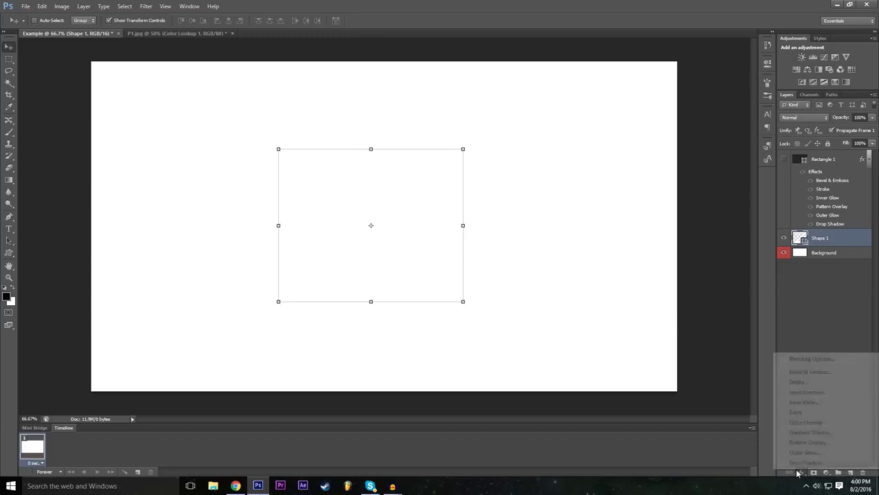
{"action": "left_click", "coordinate": [829, 365]}
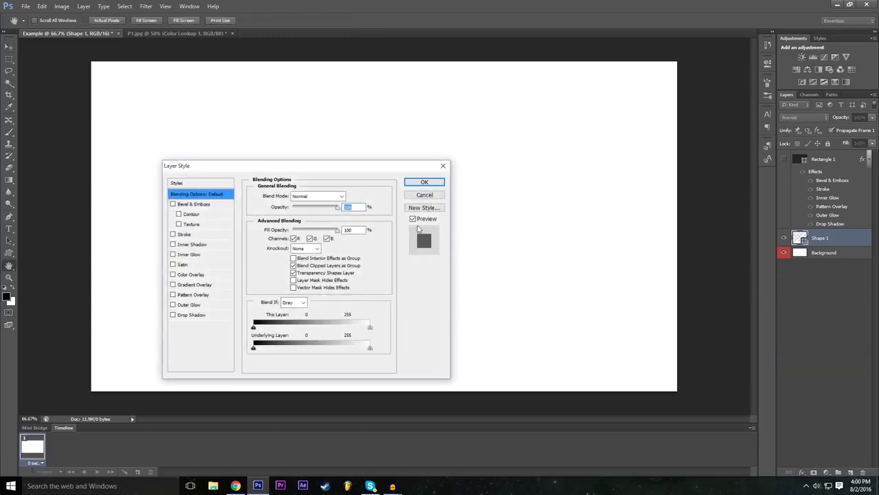
{"action": "left_click_drag", "start_coordinate": [329, 159], "coordinate": [786, 113]}
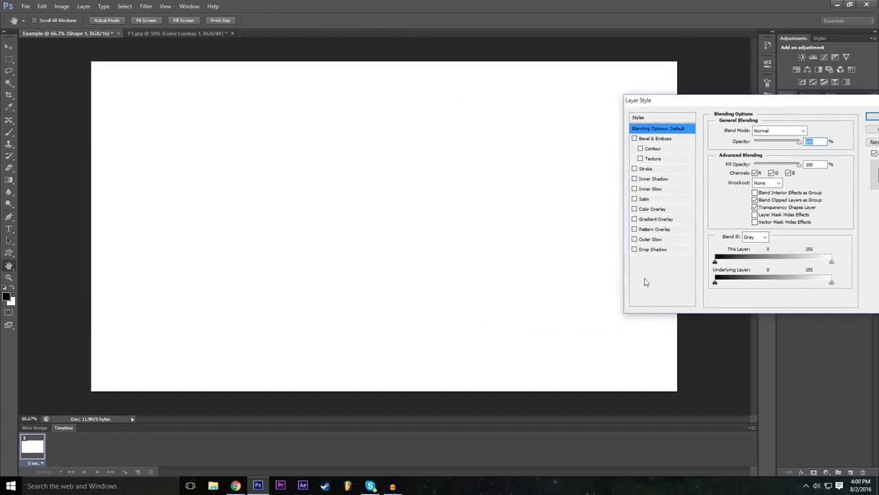
{"action": "left_click", "coordinate": [636, 210]}
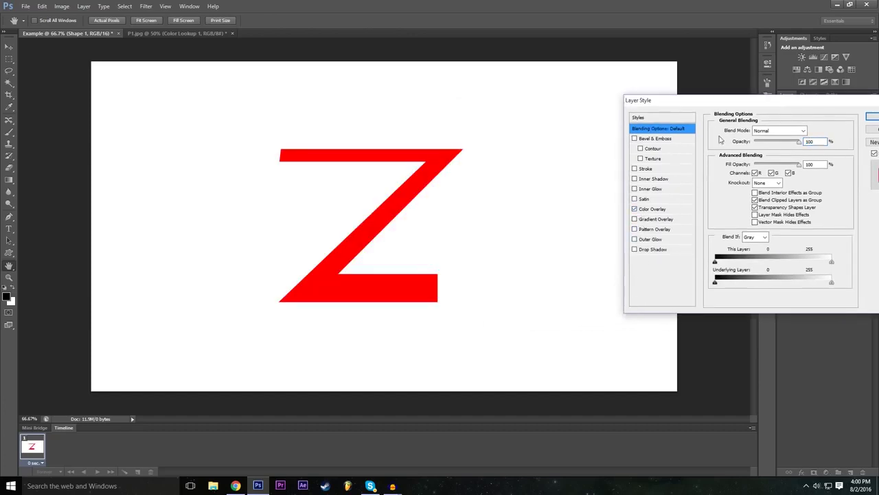
{"action": "left_click_drag", "start_coordinate": [738, 102], "coordinate": [599, 129]}
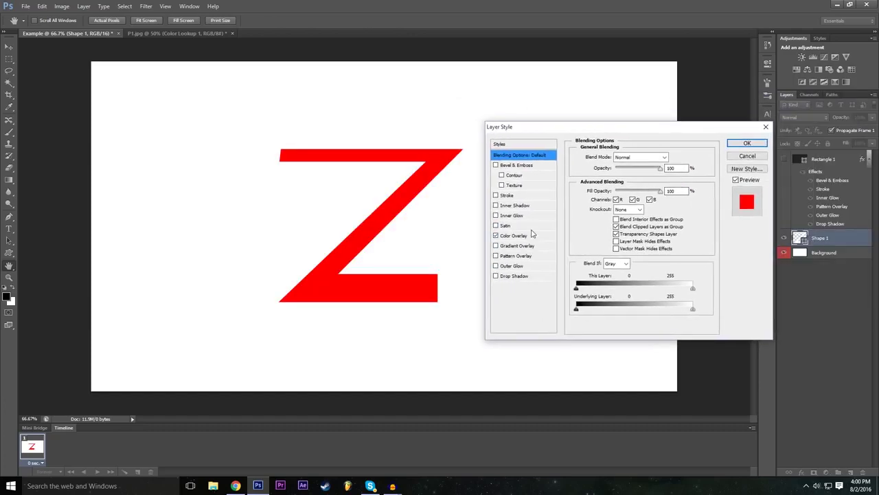
{"action": "left_click", "coordinate": [532, 236]}
{"action": "left_click", "coordinate": [673, 158]}
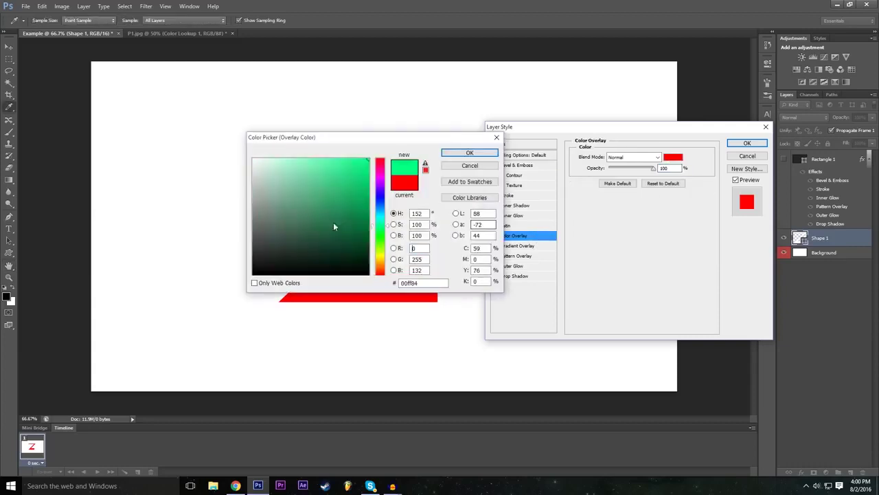
{"action": "type", "text": "000000"}
{"action": "left_click_drag", "start_coordinate": [357, 136], "coordinate": [443, 180]}
{"action": "left_click", "coordinate": [555, 197]}
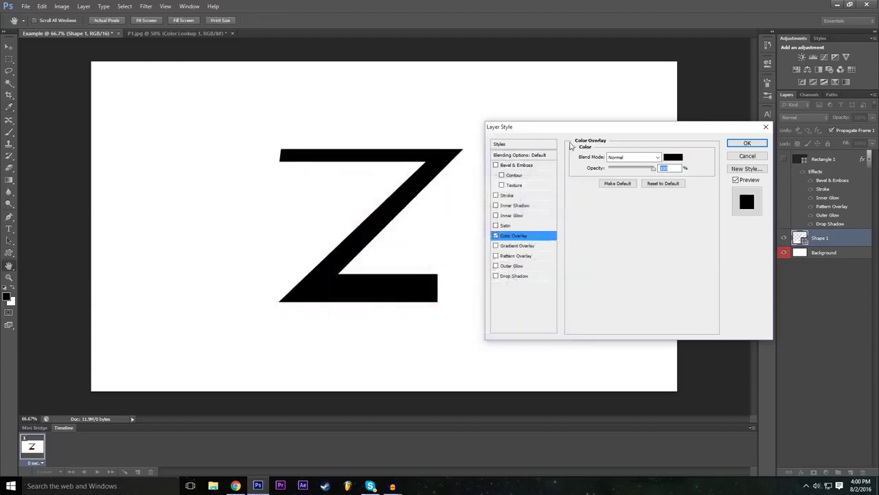
- Add a red Outer Glow with increased spread and a 46 px size to Shape 1, and hide the Background layer
{"action": "left_click", "coordinate": [499, 268]}
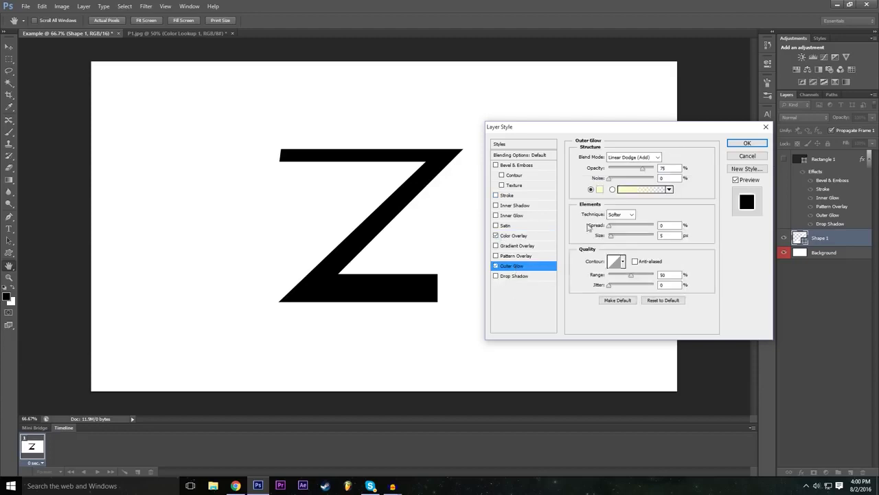
{"action": "left_click", "coordinate": [600, 190]}
{"action": "left_click_drag", "start_coordinate": [462, 218], "coordinate": [463, 201]}
{"action": "left_click_drag", "start_coordinate": [427, 221], "coordinate": [452, 201]}
{"action": "left_click", "coordinate": [538, 197]}
{"action": "left_click_drag", "start_coordinate": [614, 235], "coordinate": [620, 236]}
{"action": "left_click", "coordinate": [621, 226]}
{"action": "left_click_drag", "start_coordinate": [713, 131], "coordinate": [717, 140]}
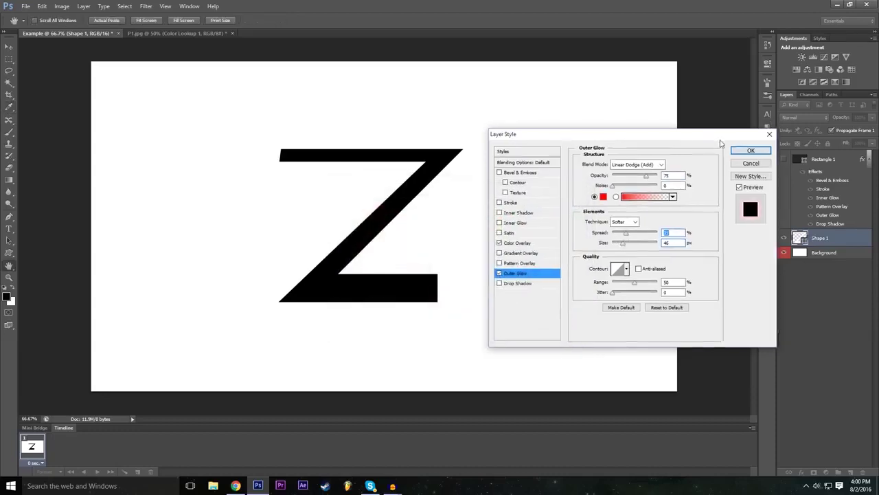
{"action": "key", "text": "Return"}
{"action": "left_click", "coordinate": [784, 279]}
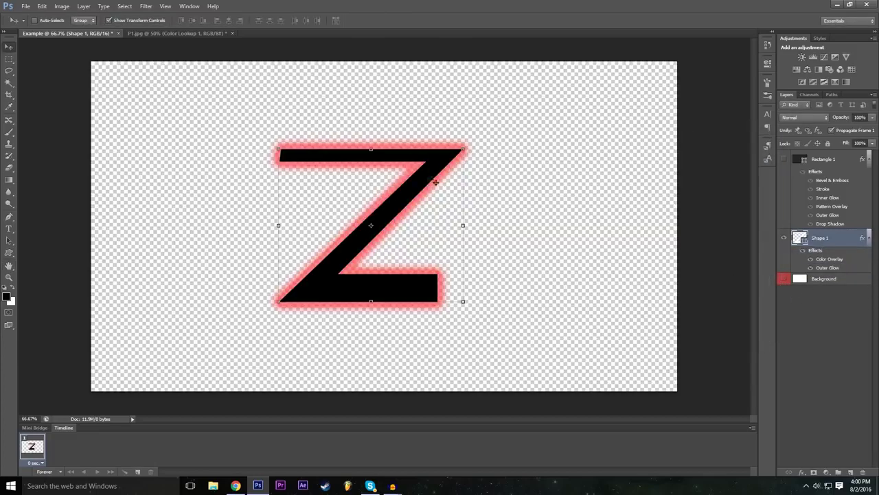
- Compare the P1.jpg car composite with the Example document's Z shape, ending on P1.jpg
{"action": "left_click_drag", "start_coordinate": [539, 4], "coordinate": [547, 1]}
{"action": "left_click", "coordinate": [191, 33]}
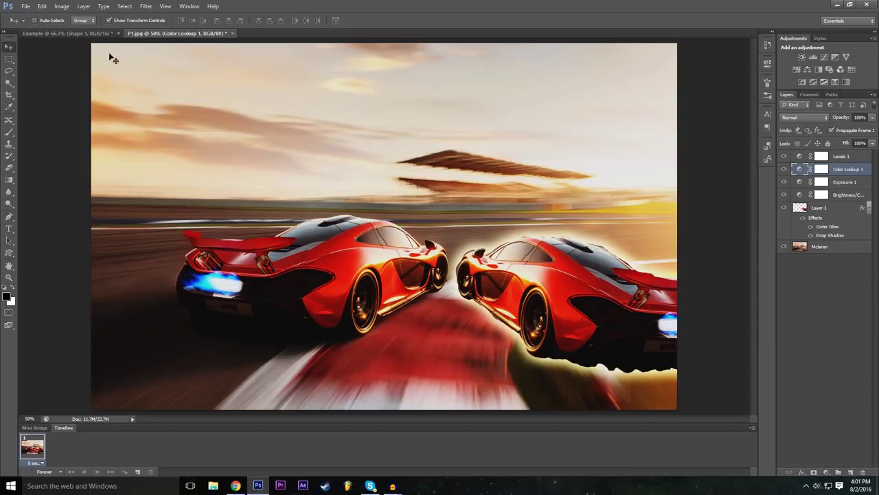
{"action": "left_click", "coordinate": [77, 32]}
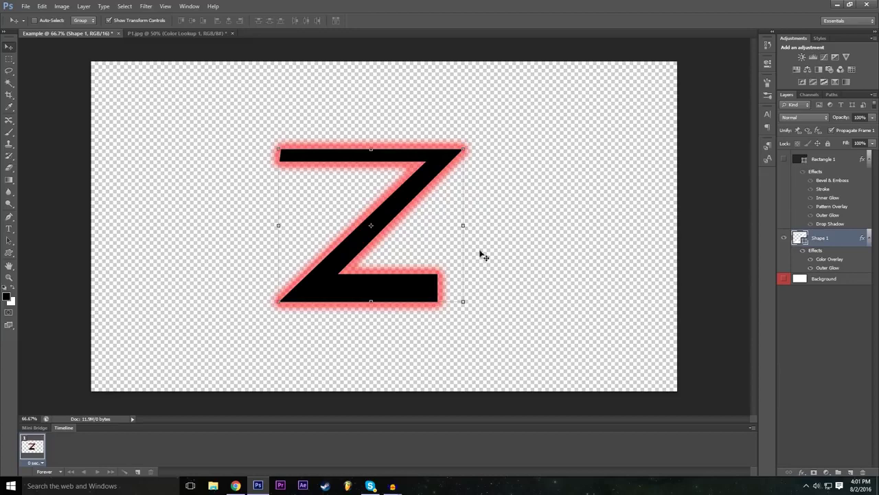
{"action": "left_click", "coordinate": [148, 33]}
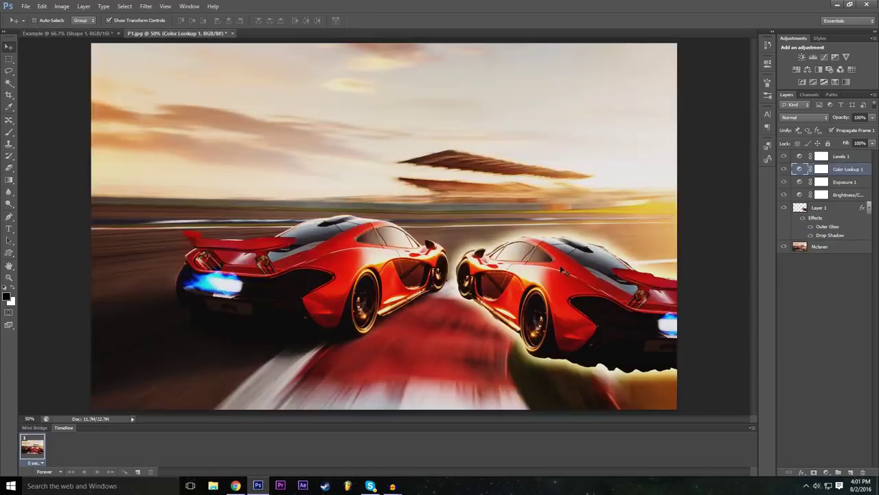